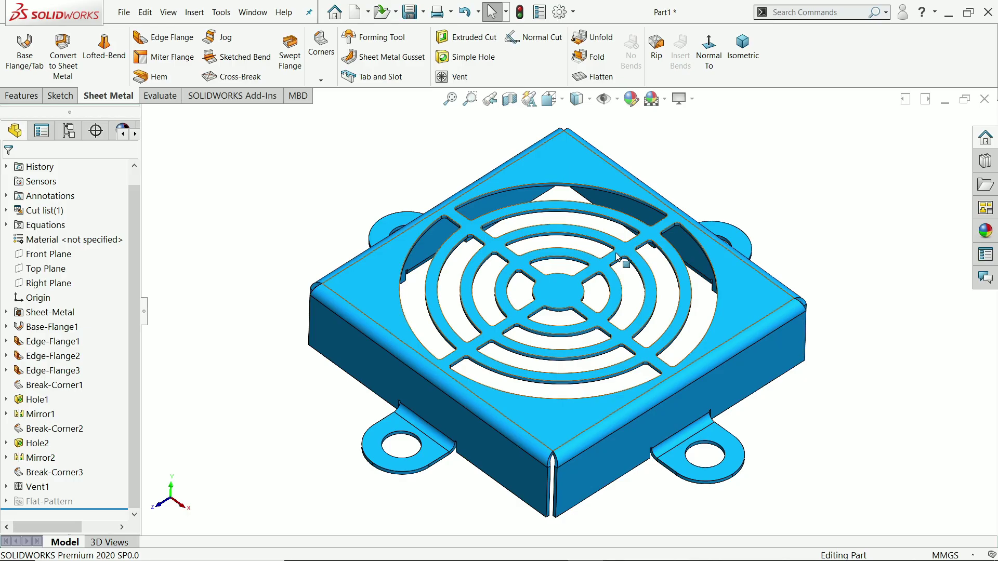
- Flatten and refold the existing vent part, inspect it, then bring up the vent reference drawing
click(592, 77)
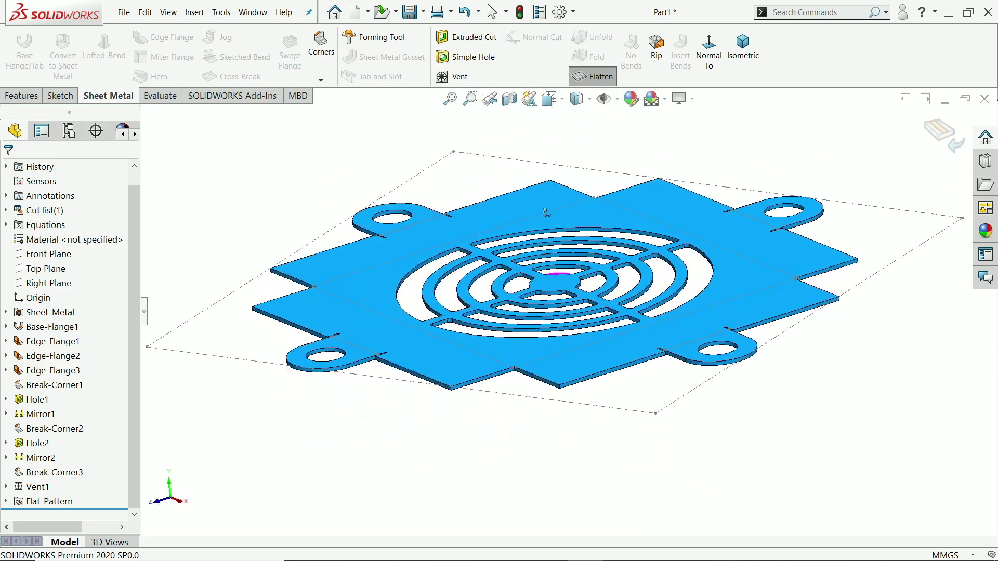
click(597, 77)
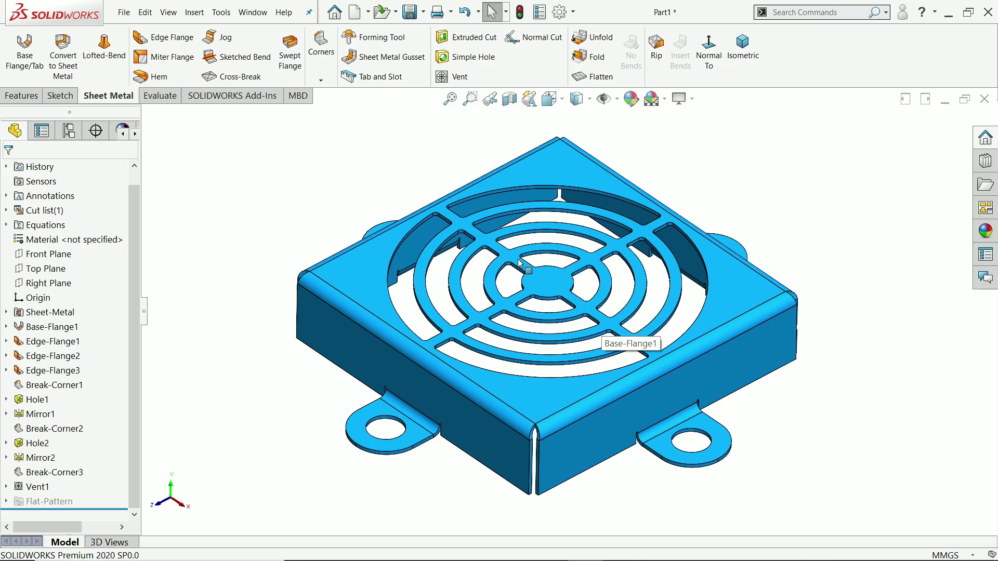
click(450, 99)
middle_drag(467, 260, 556, 339)
key(f)
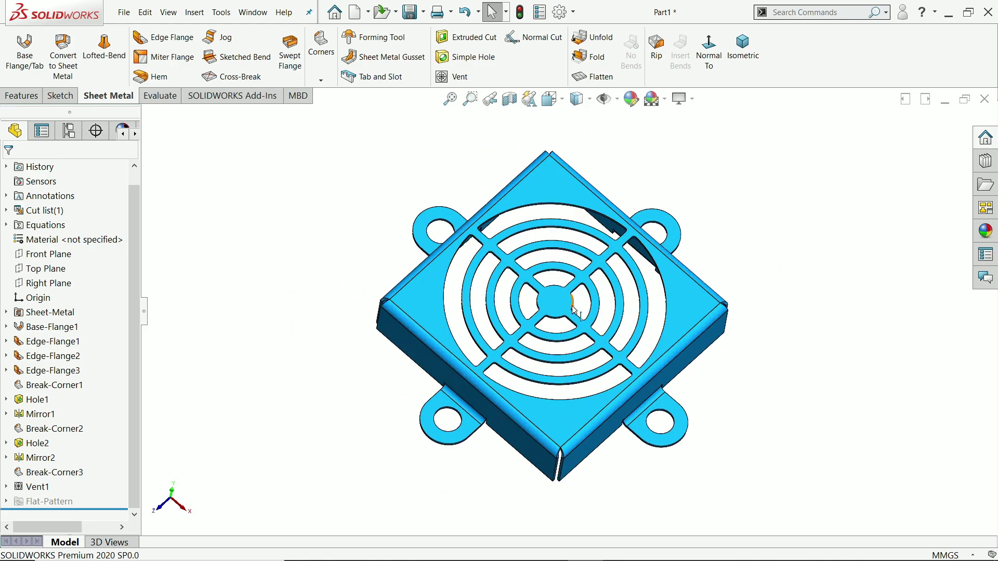
key(alt+Tab)
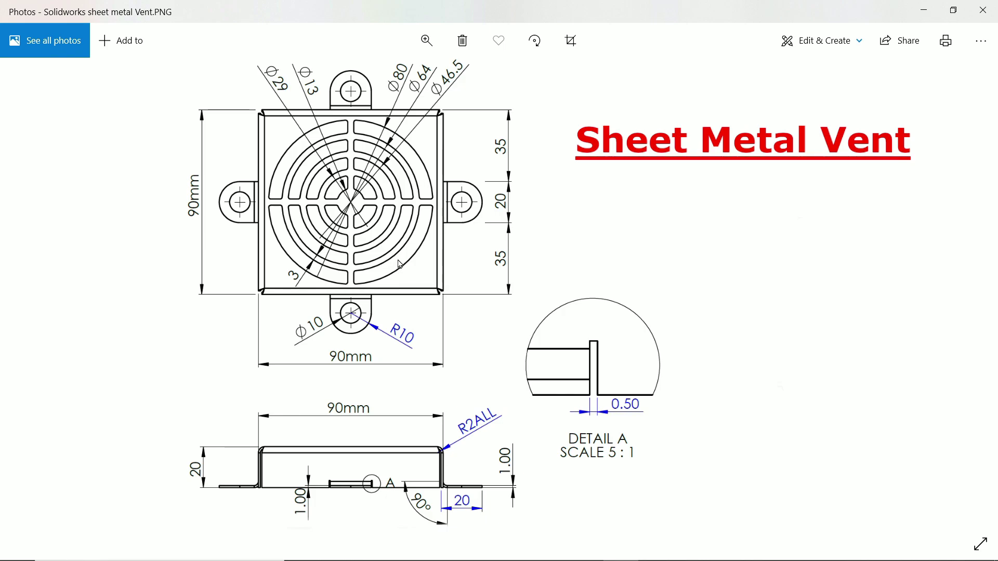
- Minimize Photos, enable the Sheet Metal tab in the CommandManager, and show its tools
click(924, 10)
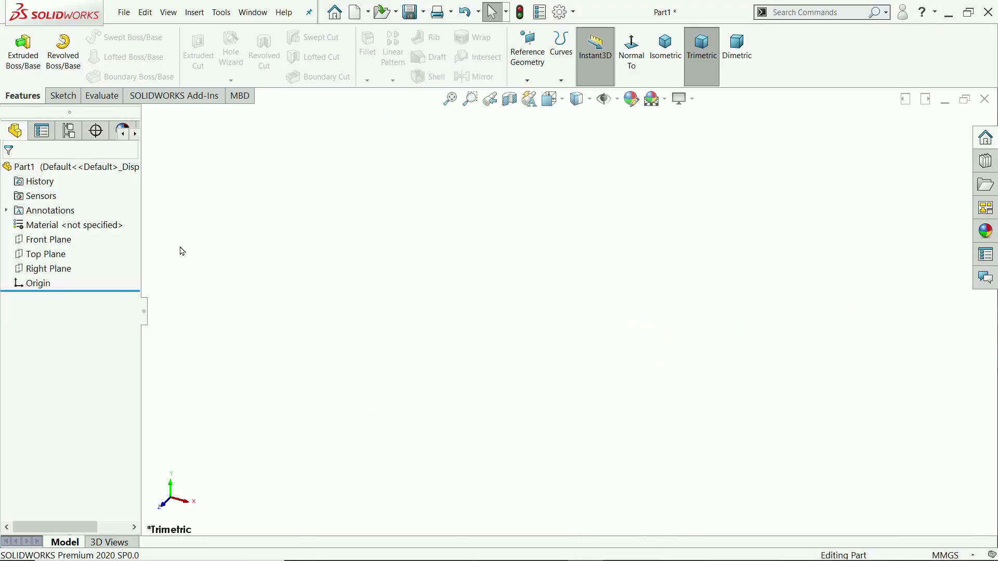
right_click(65, 95)
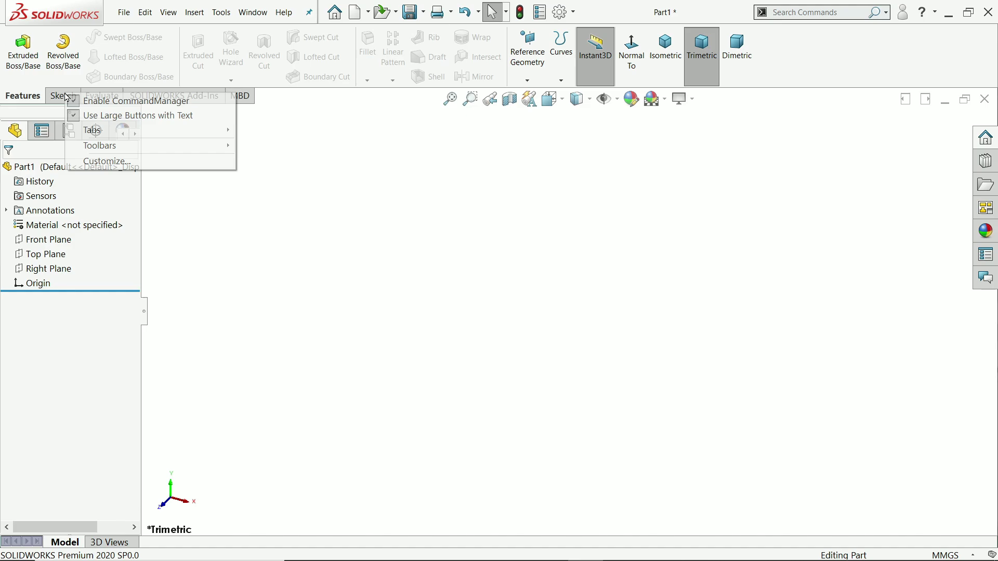
mouse_move(119, 137)
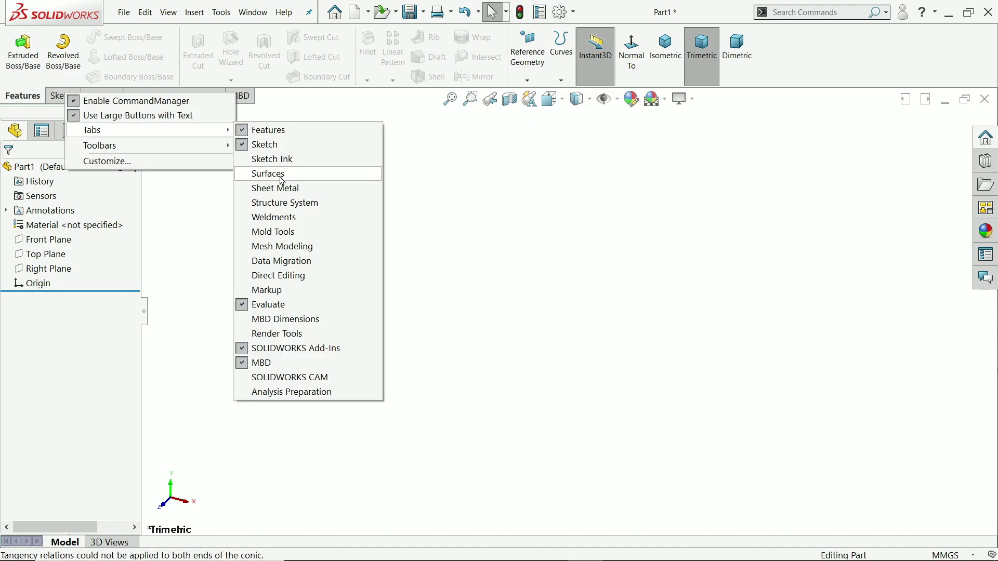
click(281, 189)
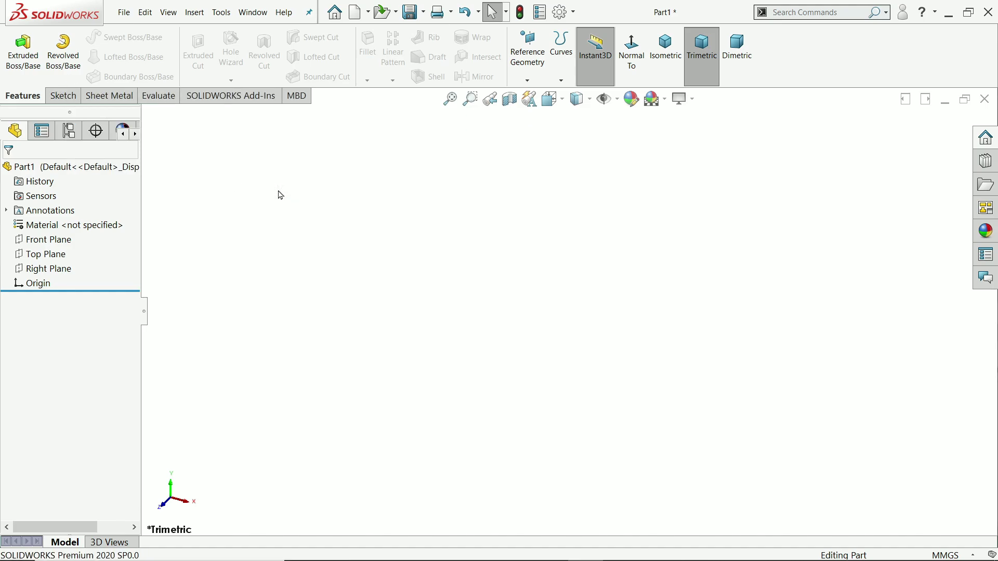
click(110, 97)
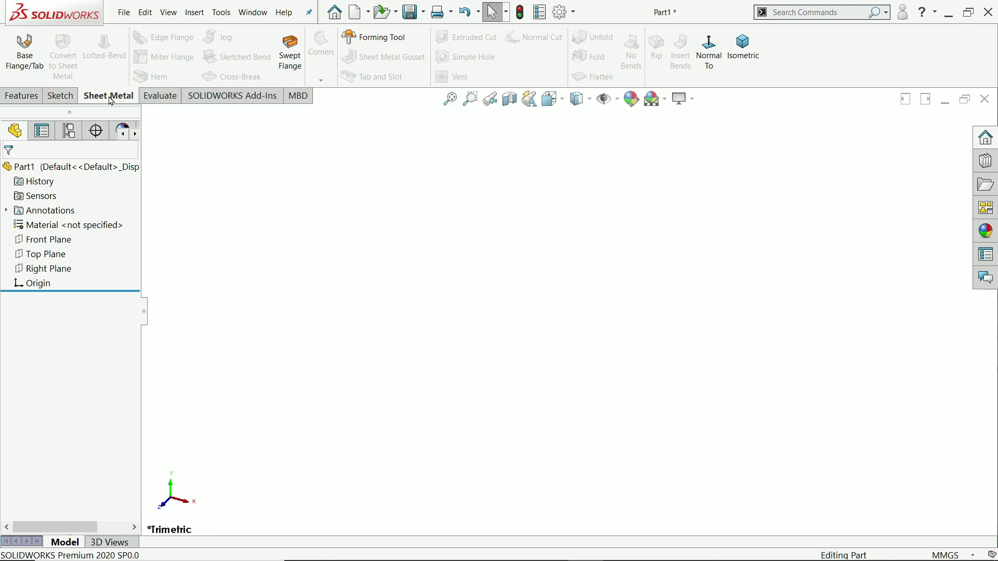
- Start a sketch on the Top Plane and draw a centre rectangle from the origin
click(53, 258)
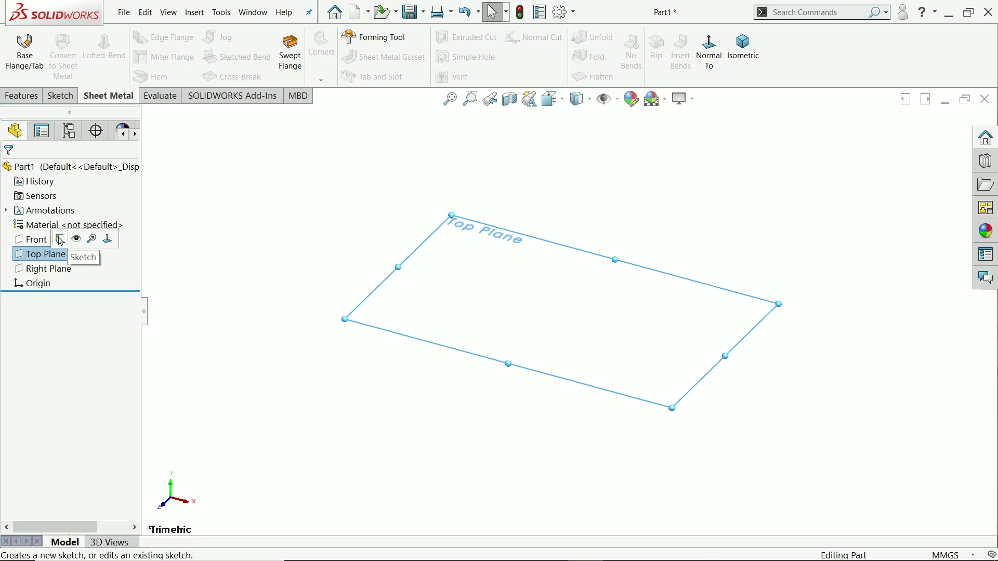
click(67, 240)
click(98, 56)
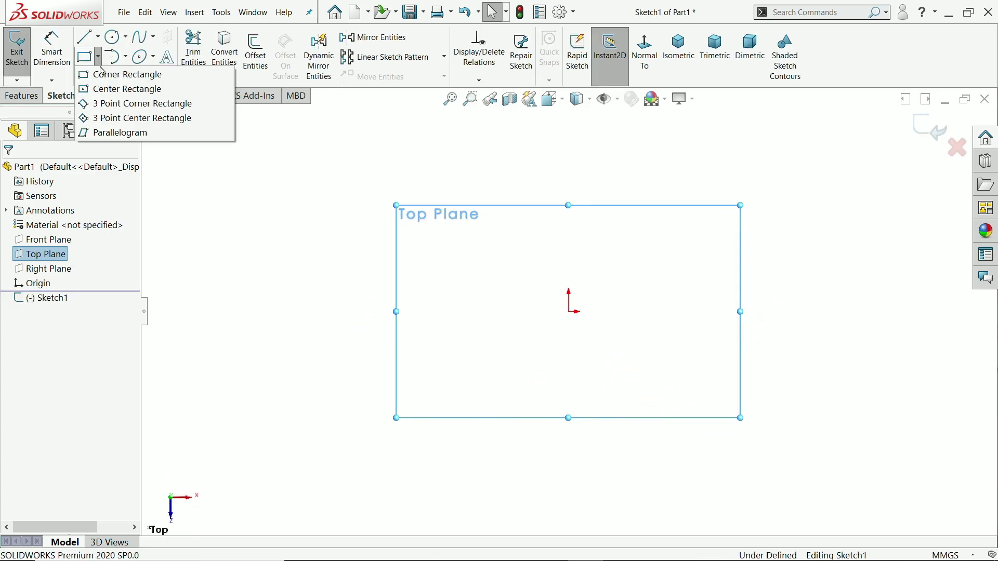
click(112, 89)
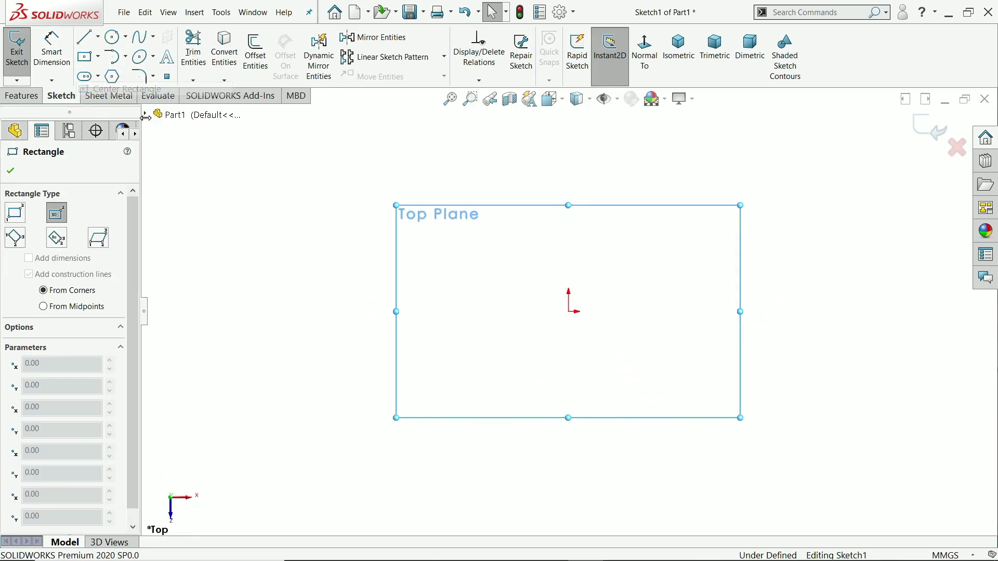
click(569, 312)
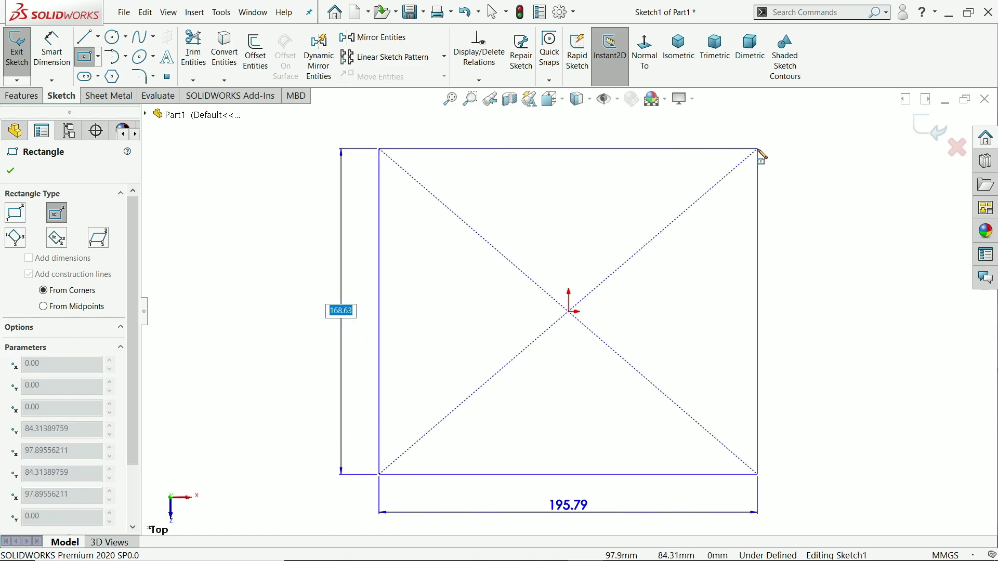
- Give the rectangle 90 mm height and 90 mm width, then exit the sketch
text(90)
key(Tab)
text(90)
key(Return)
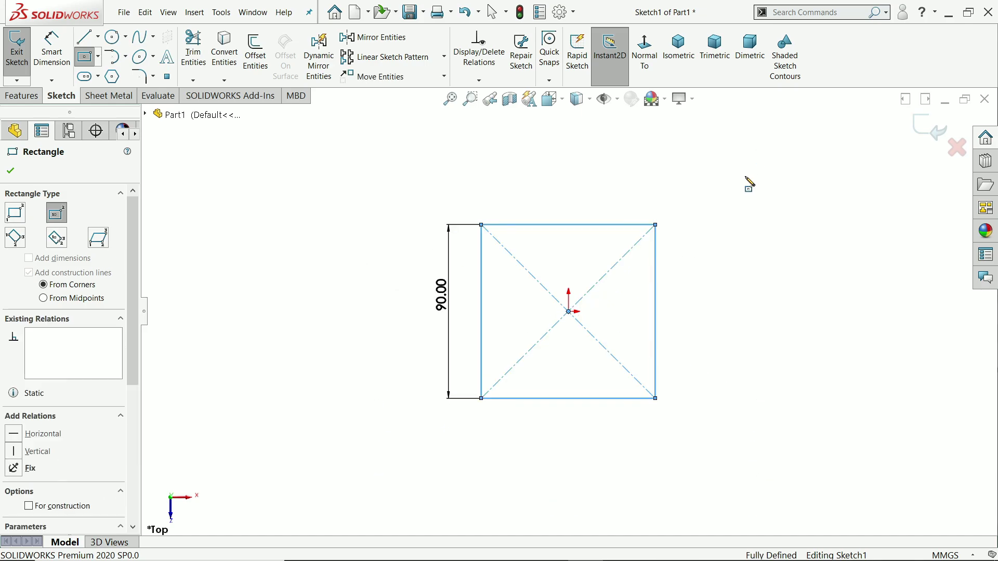
right_click(711, 267)
click(748, 270)
scroll(650, 314, down, 3)
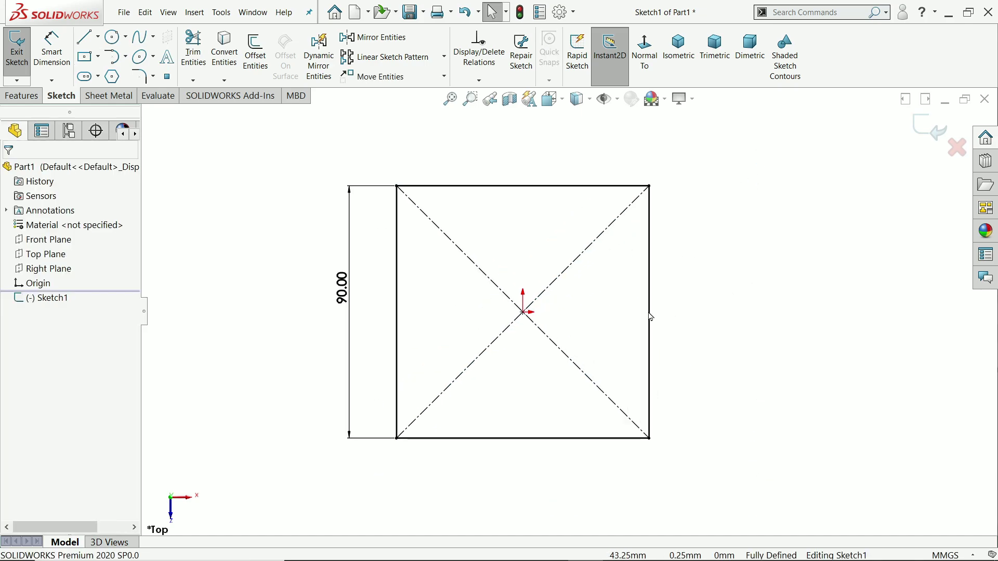
click(930, 128)
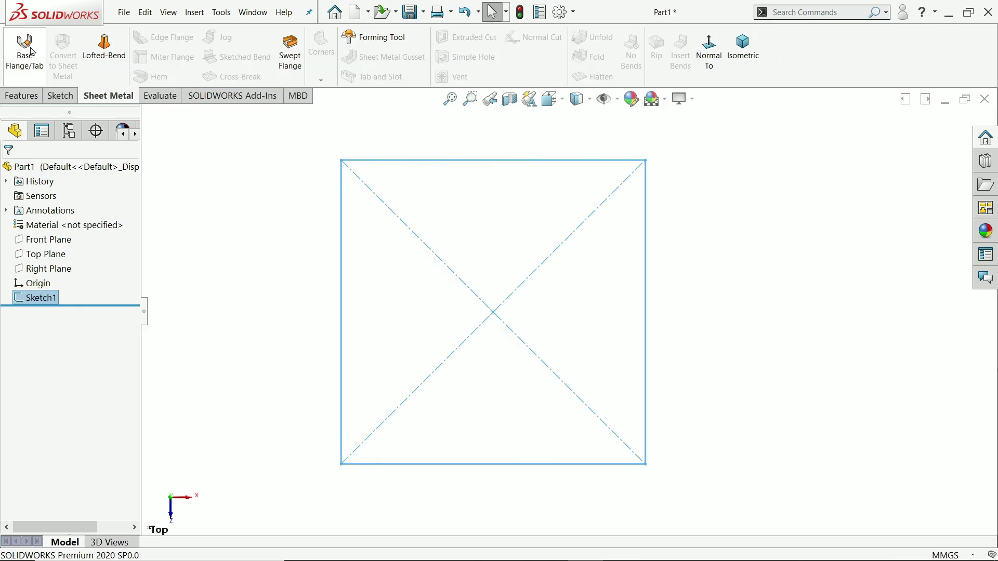
- Create Base-Flange1 from Sketch1 as a 1.00 mm plate, keeping the original thickness direction
click(30, 67)
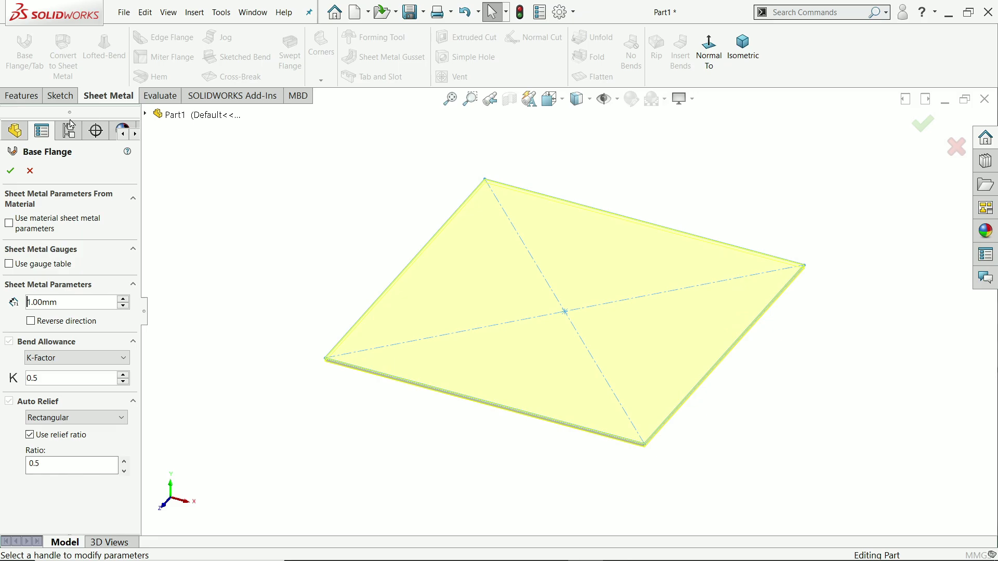
scroll(529, 352, down, 2)
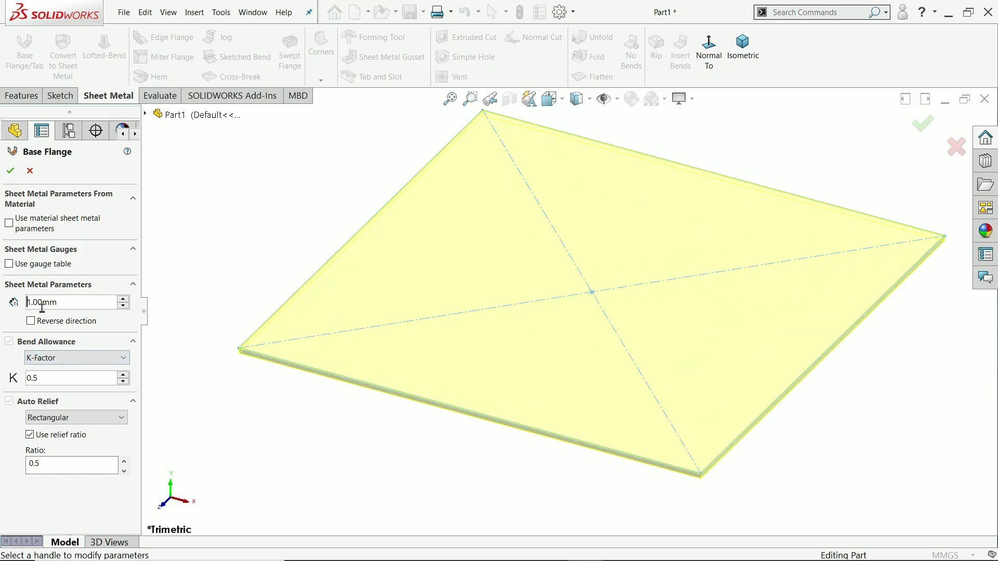
click(31, 321)
click(30, 321)
click(10, 171)
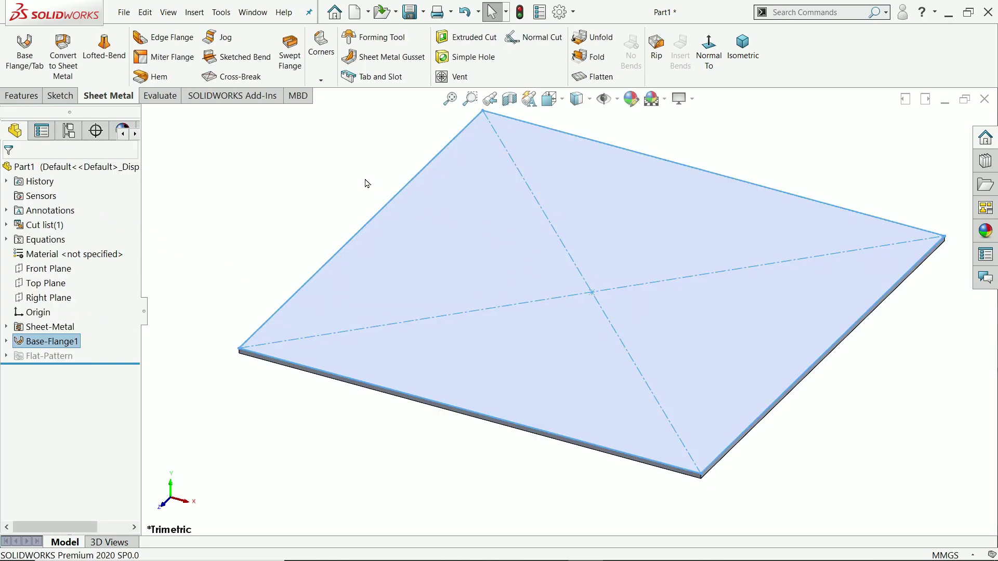
- Start an edge flange on the plate's near right edge and change its length from 16 to 20 mm
click(366, 179)
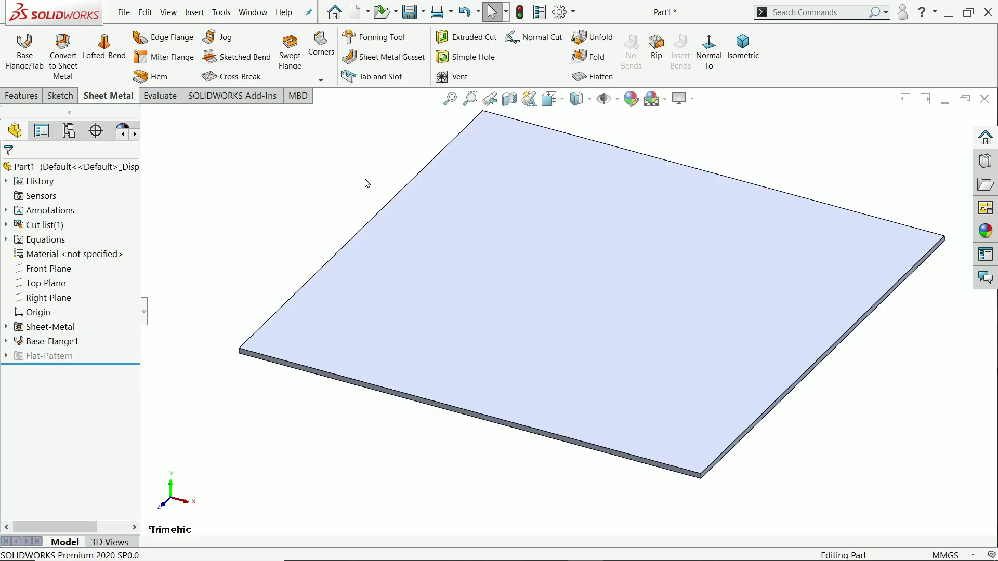
click(165, 42)
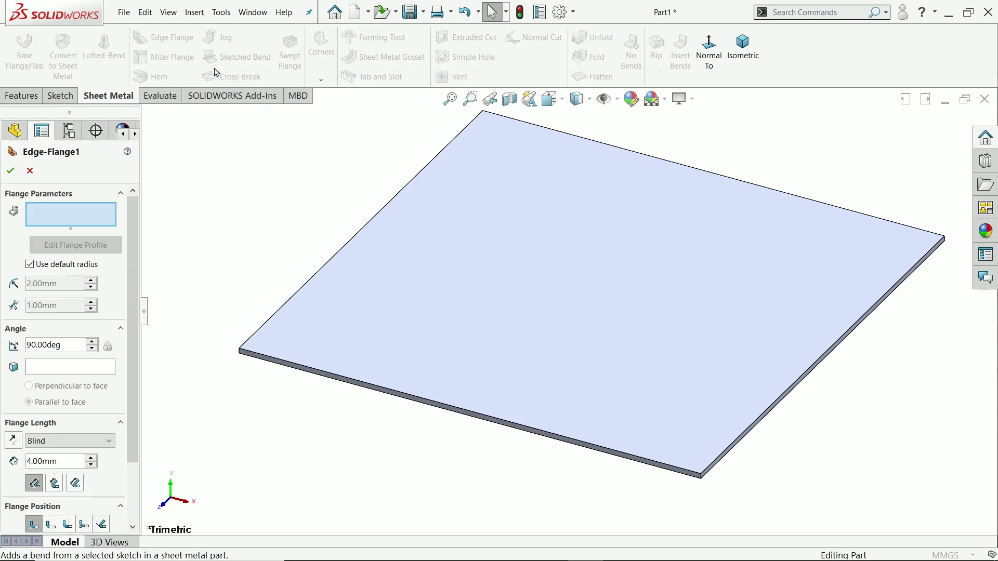
click(795, 391)
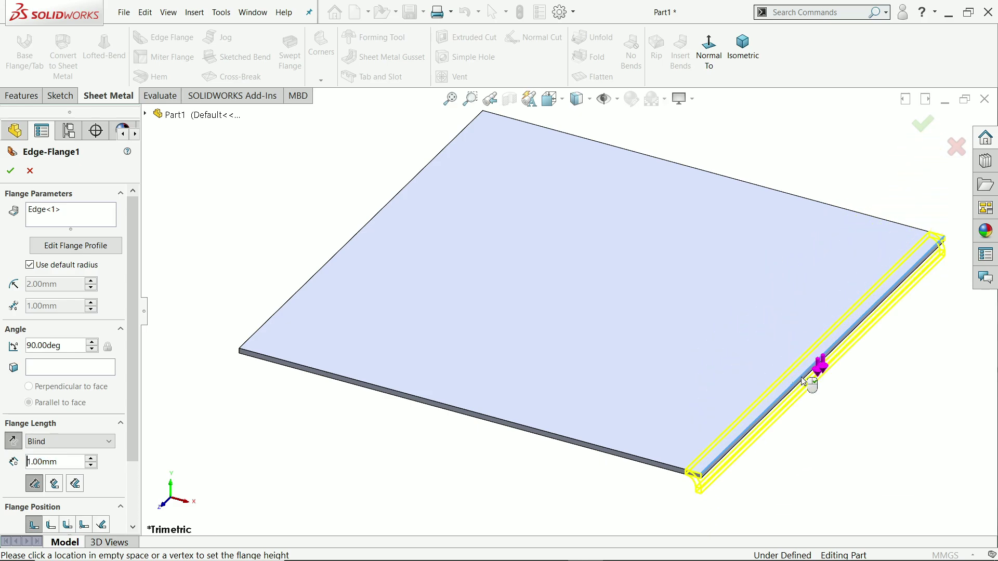
click(817, 439)
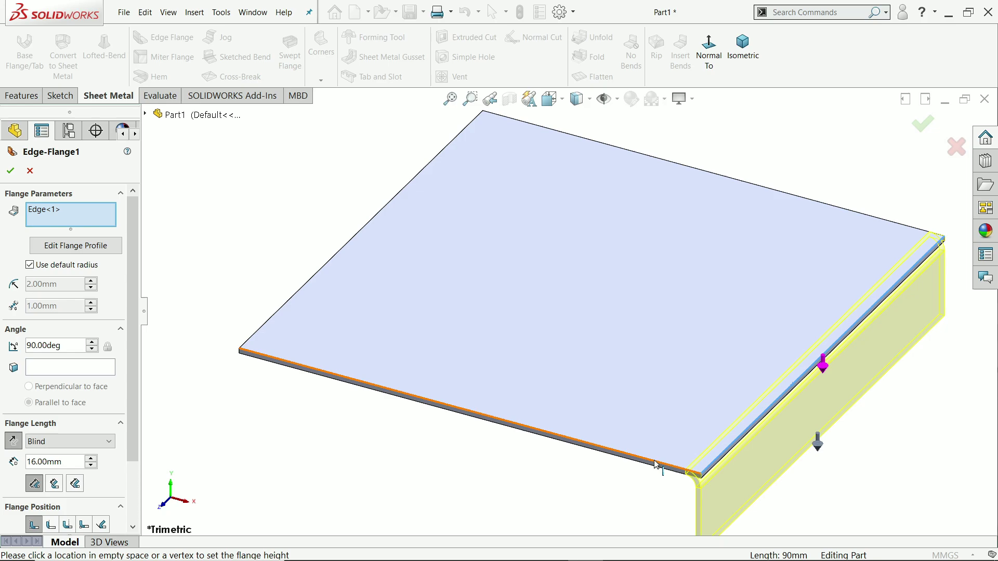
scroll(670, 447, down, 5)
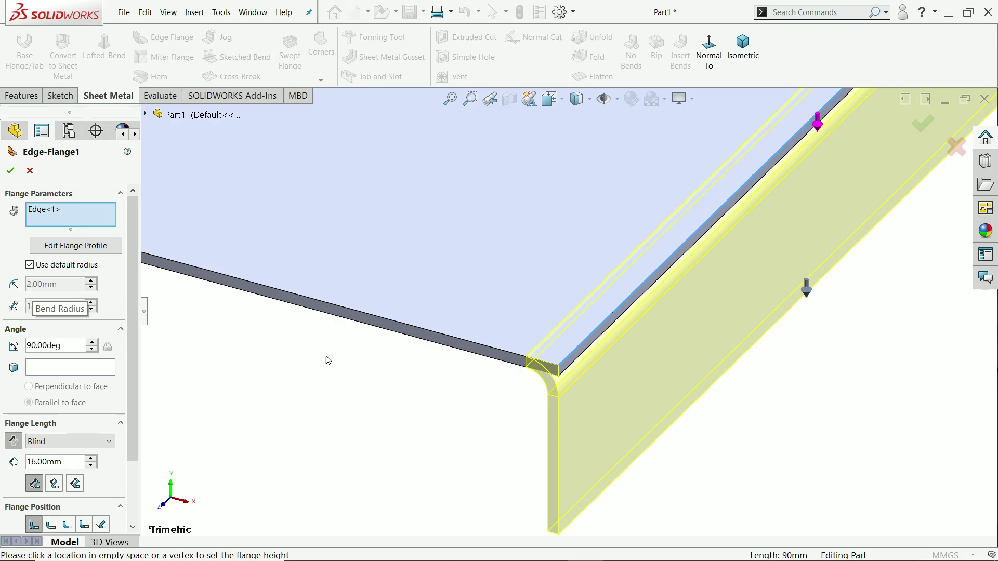
scroll(545, 395, down, 3)
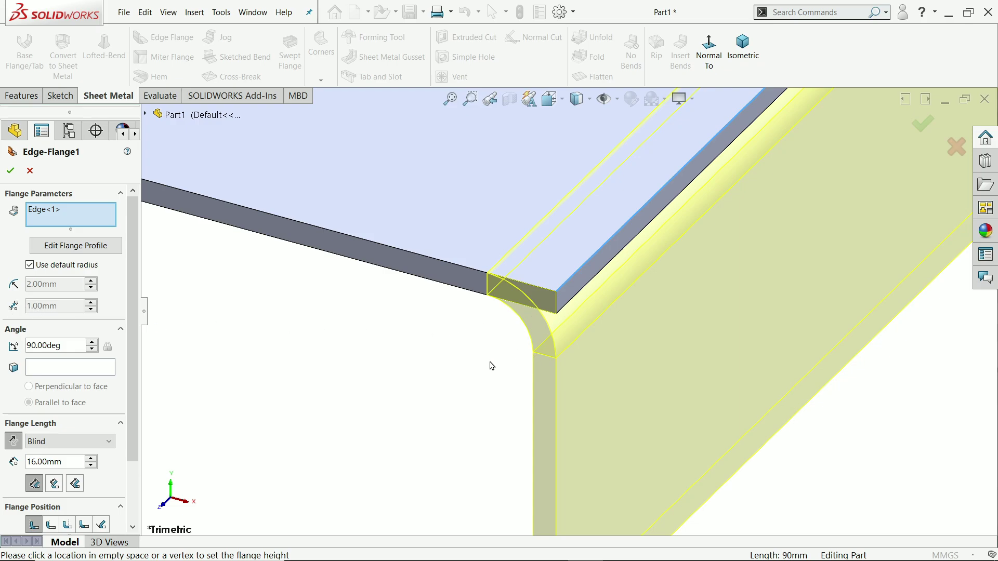
scroll(51, 314, down, 2)
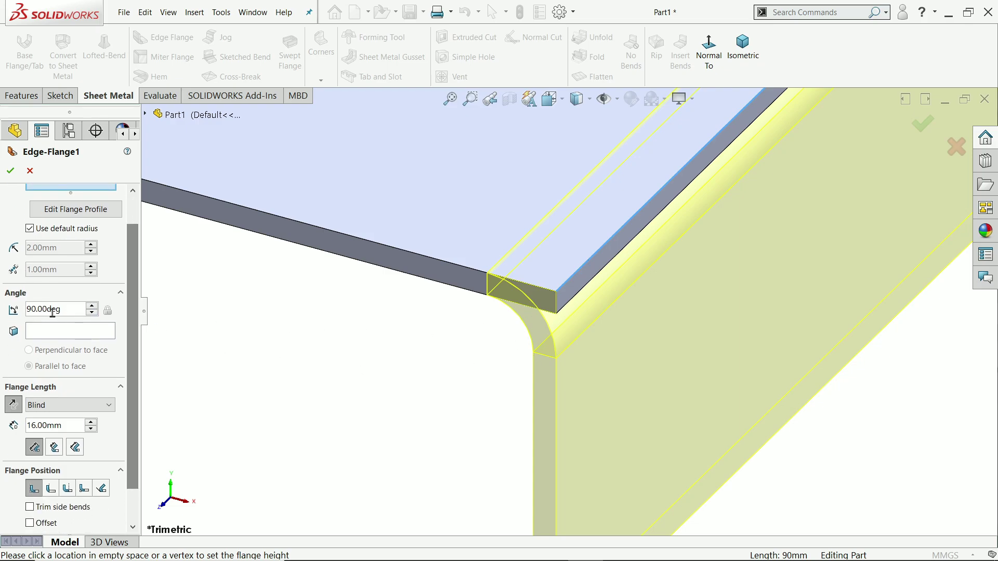
drag(63, 425, 5, 426)
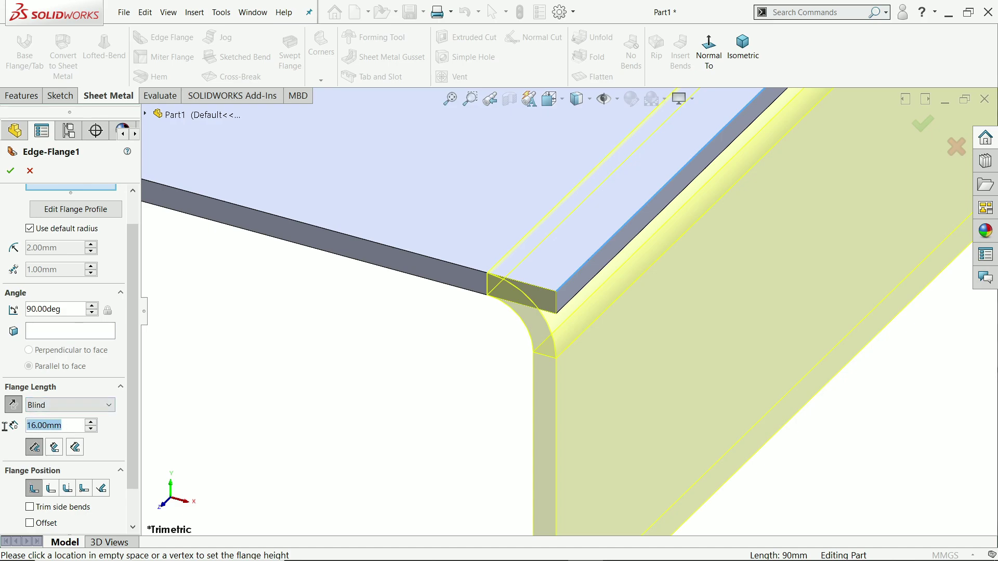
text(20)
key(Return)
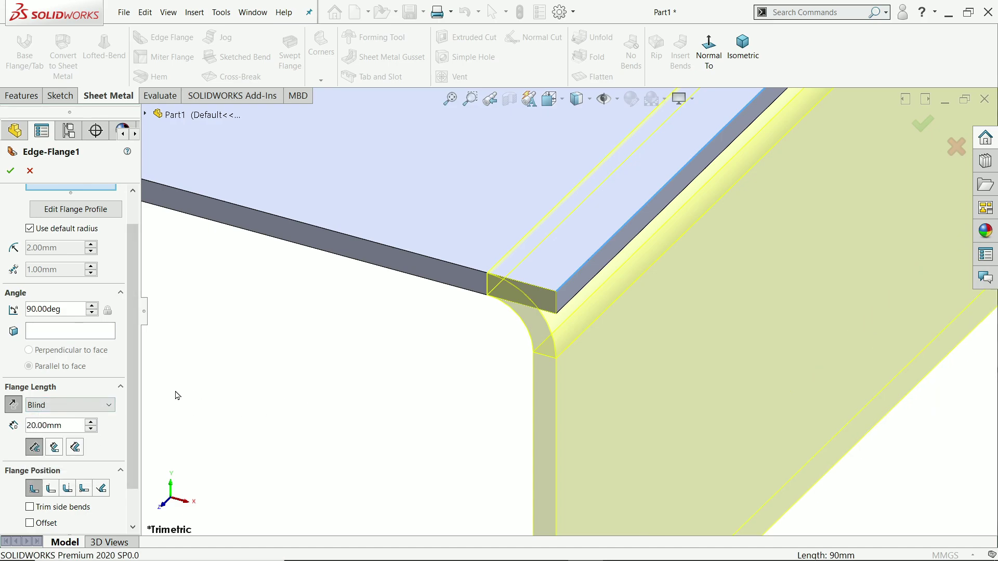
scroll(512, 401, up, 3)
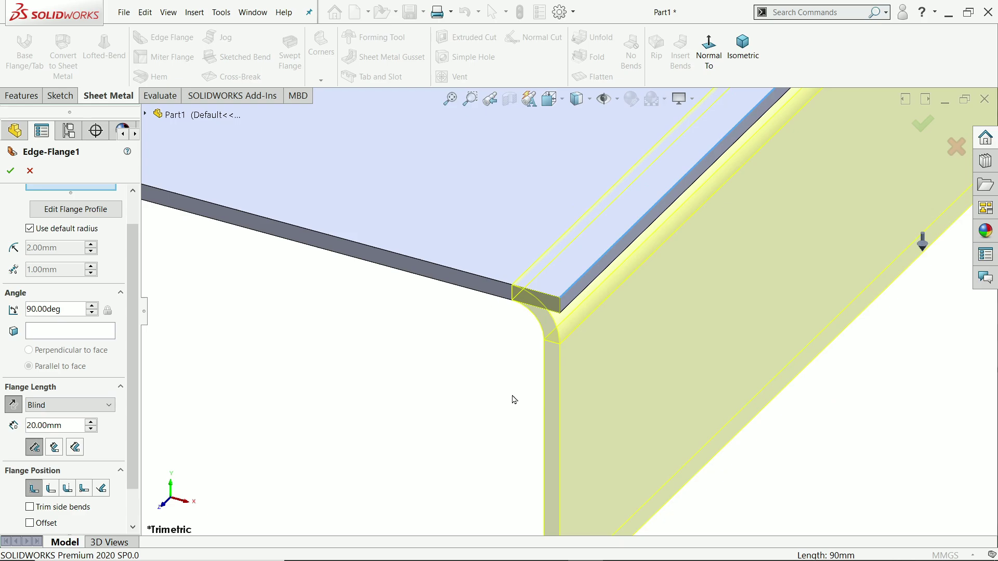
scroll(563, 286, down, 2)
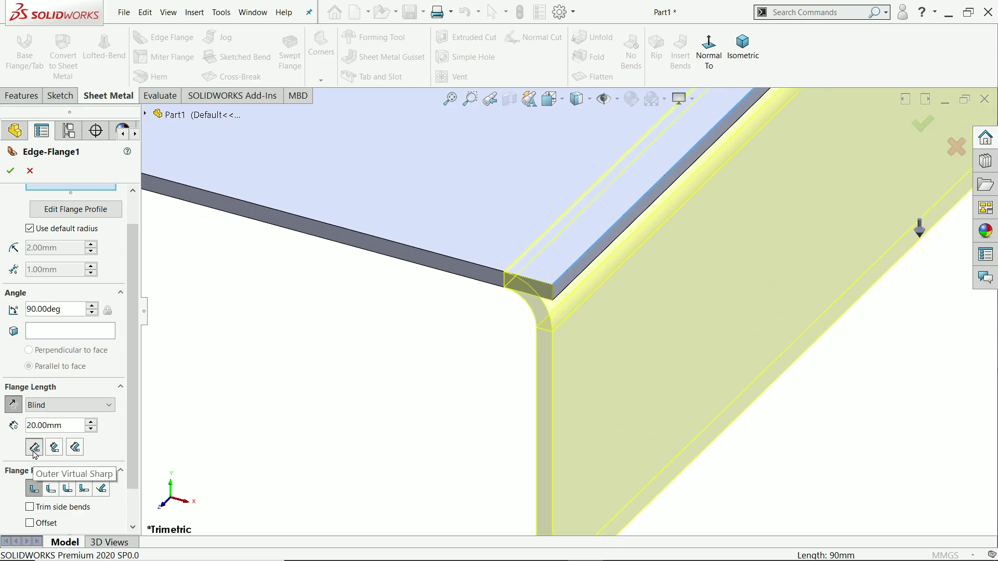
scroll(634, 312, up, 3)
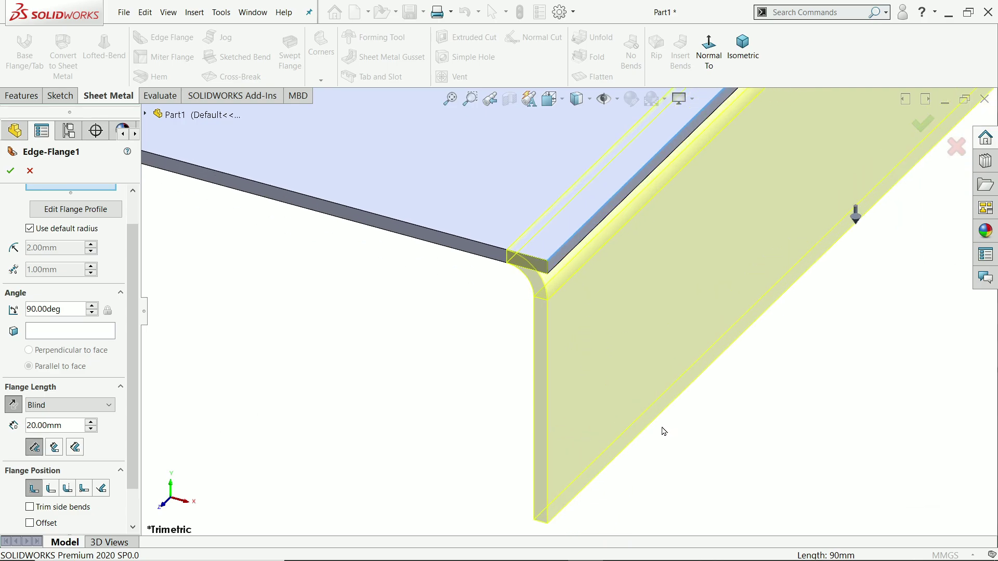
scroll(131, 437, down, 2)
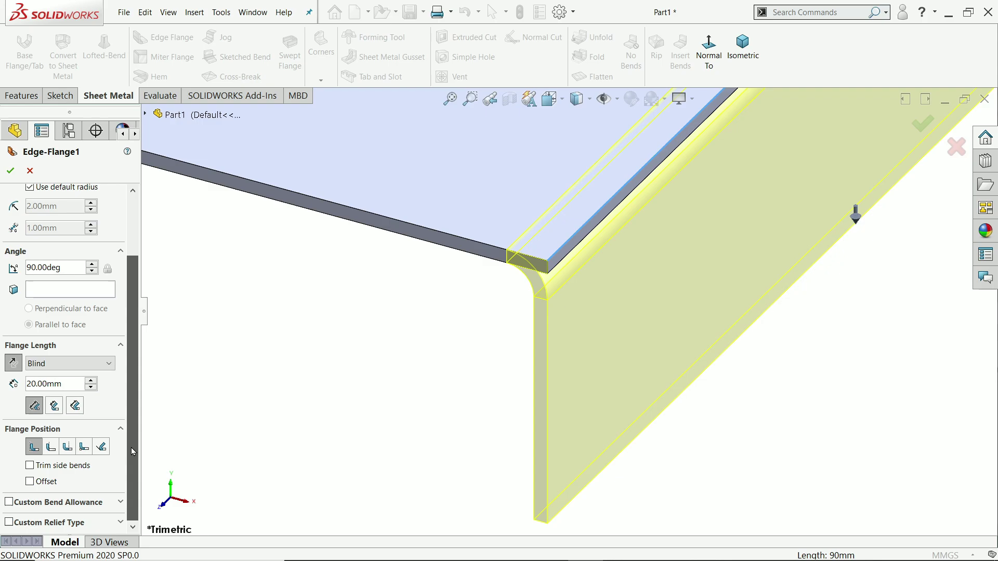
middle_drag(442, 356, 517, 274)
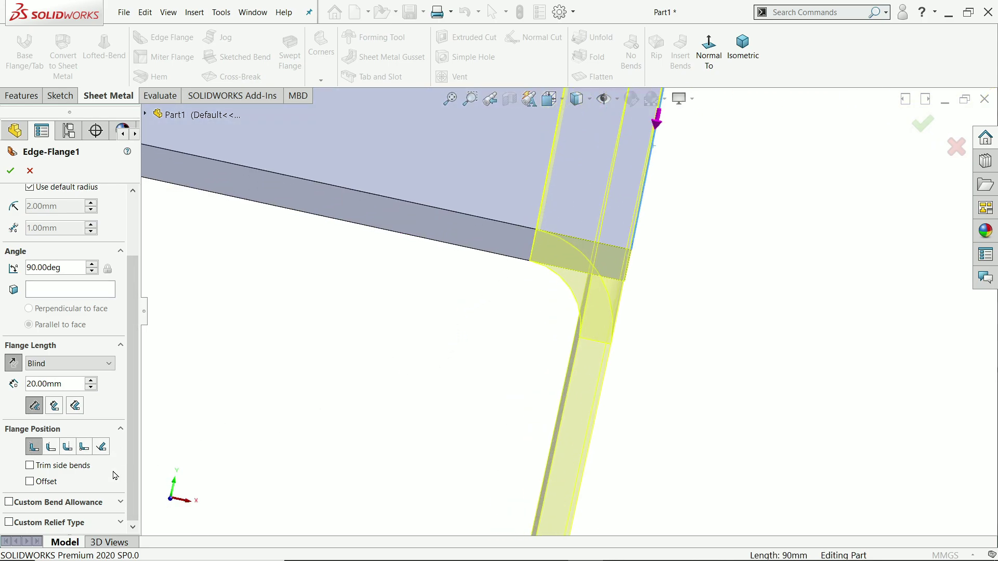
click(51, 447)
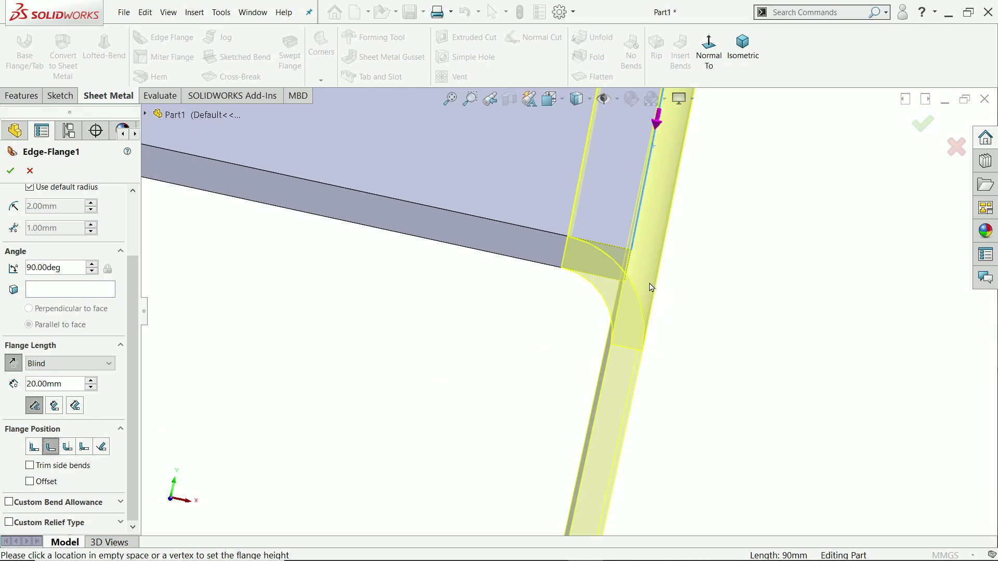
click(68, 446)
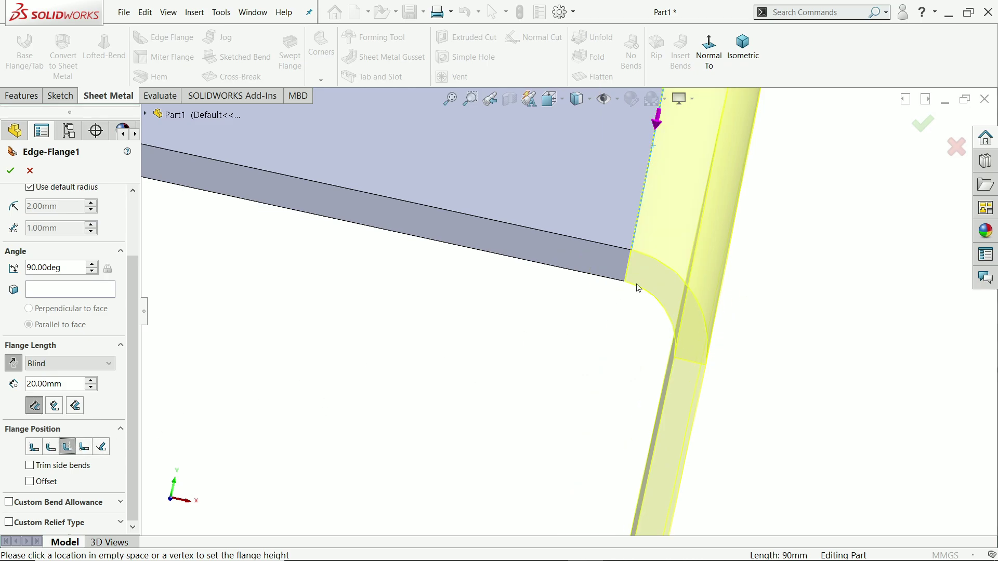
click(34, 446)
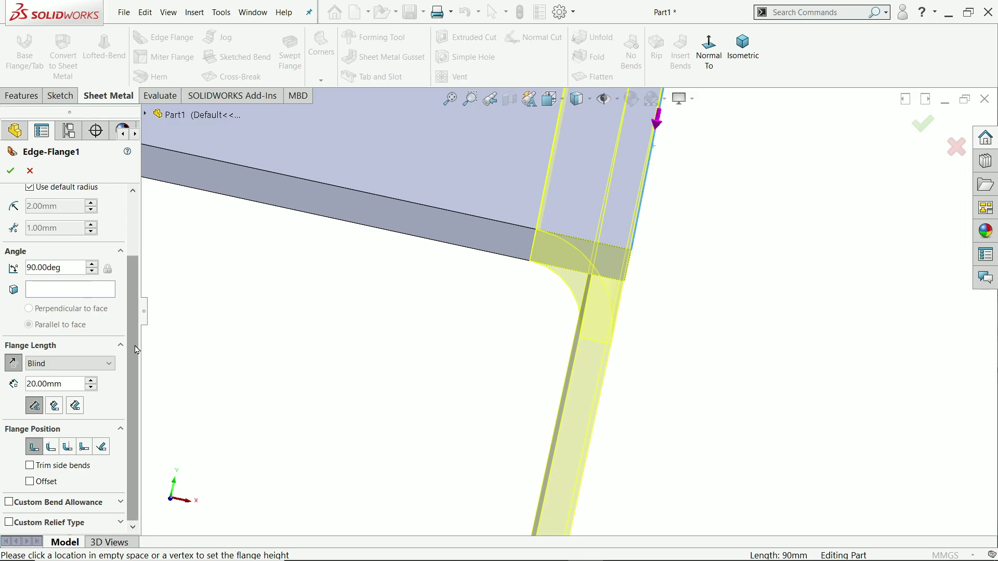
scroll(130, 270, up, 3)
- Add the remaining three plate edges to Edge-Flange1
scroll(457, 335, up, 5)
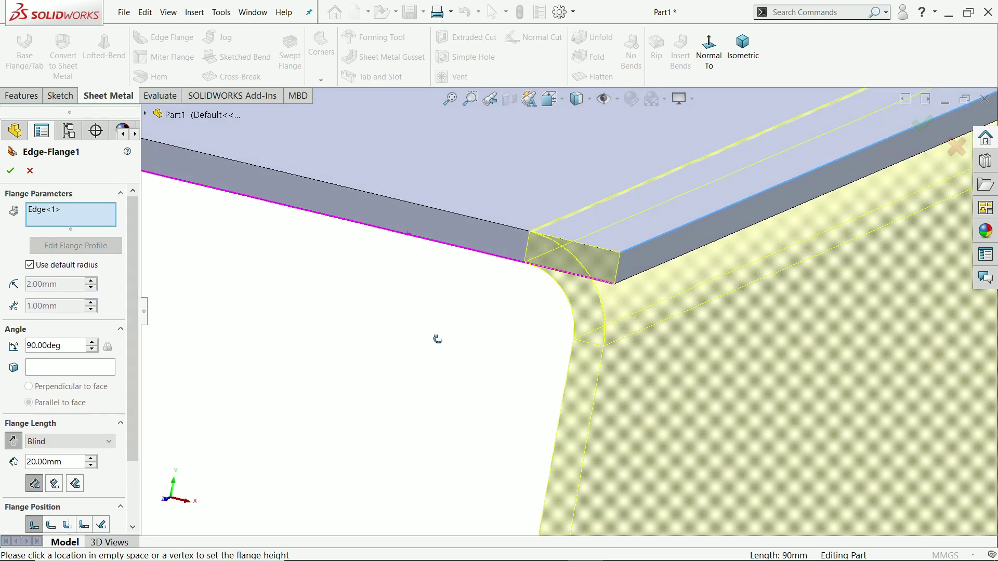
middle_drag(435, 367, 500, 325)
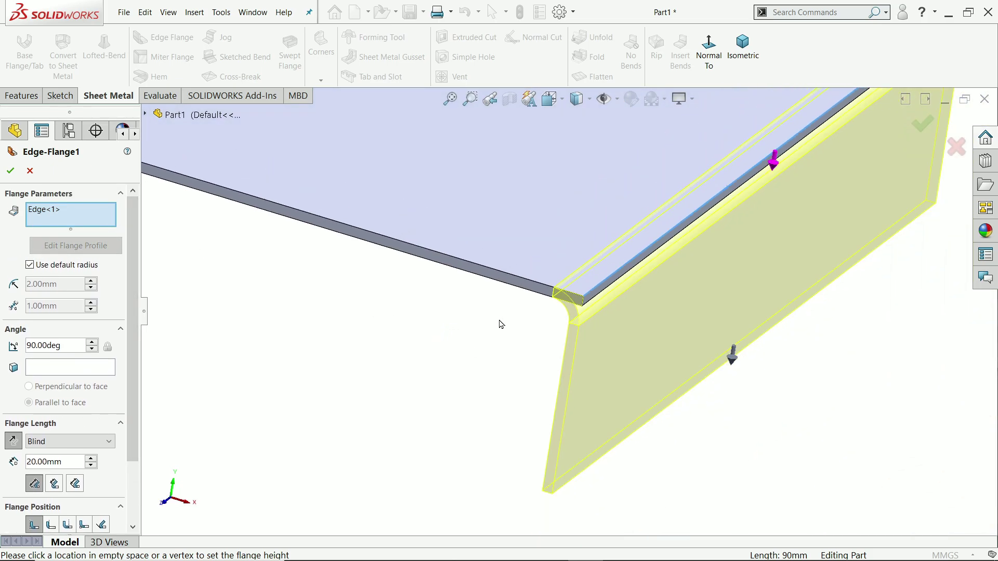
click(533, 288)
scroll(526, 358, up, 5)
scroll(709, 238, down, 4)
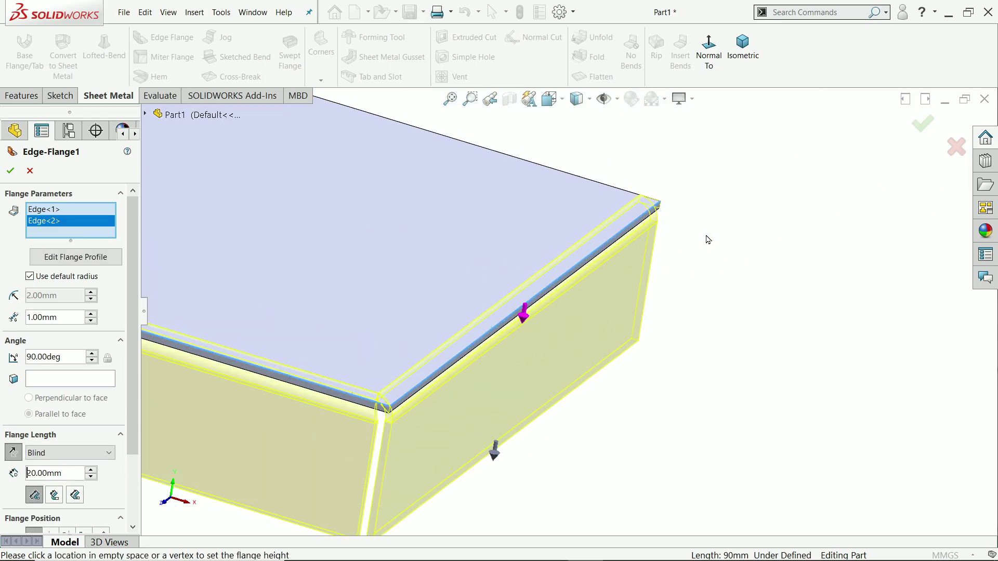
scroll(597, 195, down, 3)
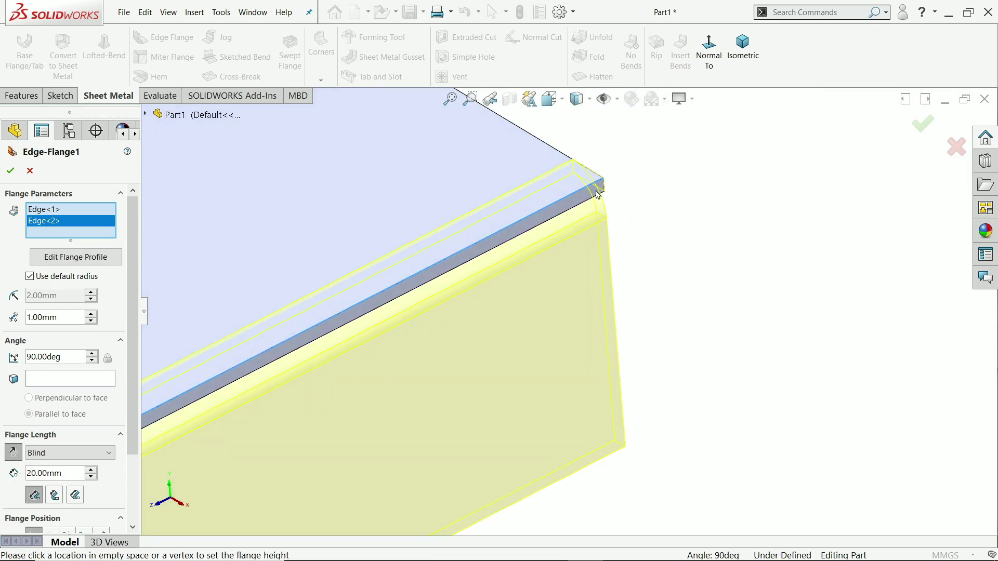
click(569, 160)
scroll(671, 243, up, 5)
scroll(289, 251, down, 4)
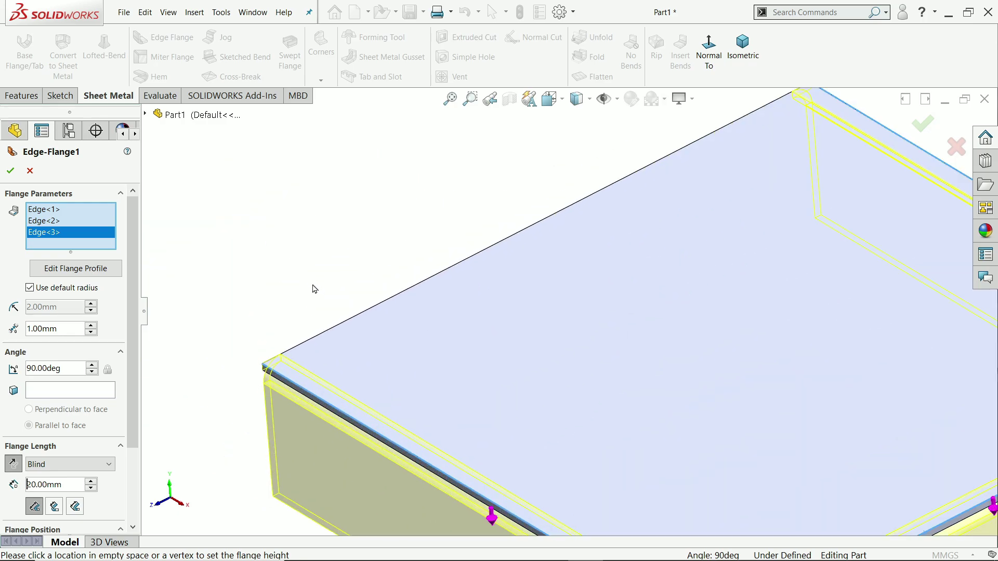
click(325, 335)
scroll(363, 343, up, 5)
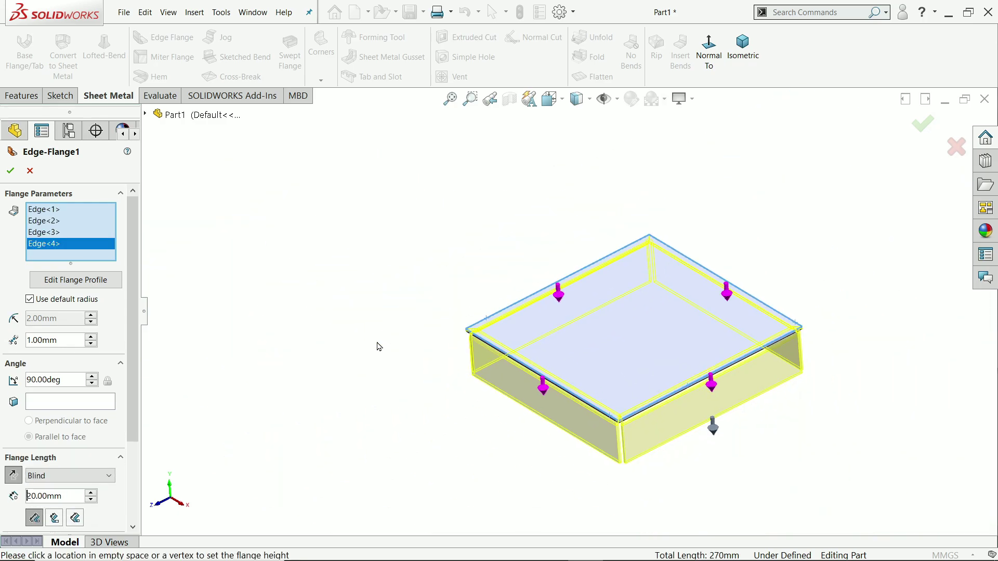
scroll(646, 405, down, 2)
scroll(575, 410, down, 4)
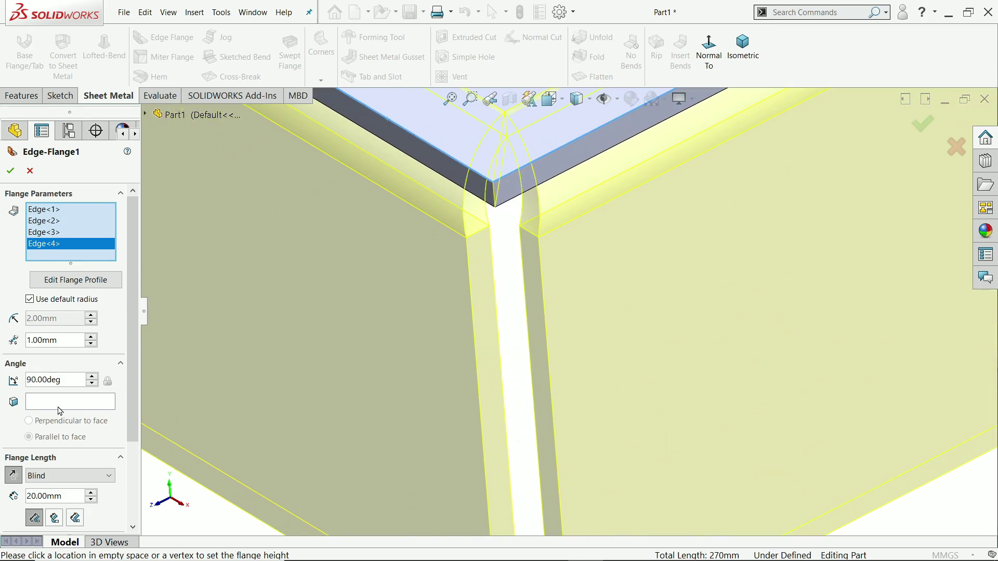
- Set the corner gap to 0, then to 1.00 mm, and accept the four-sided flange
drag(55, 344, 26, 342)
text(0)
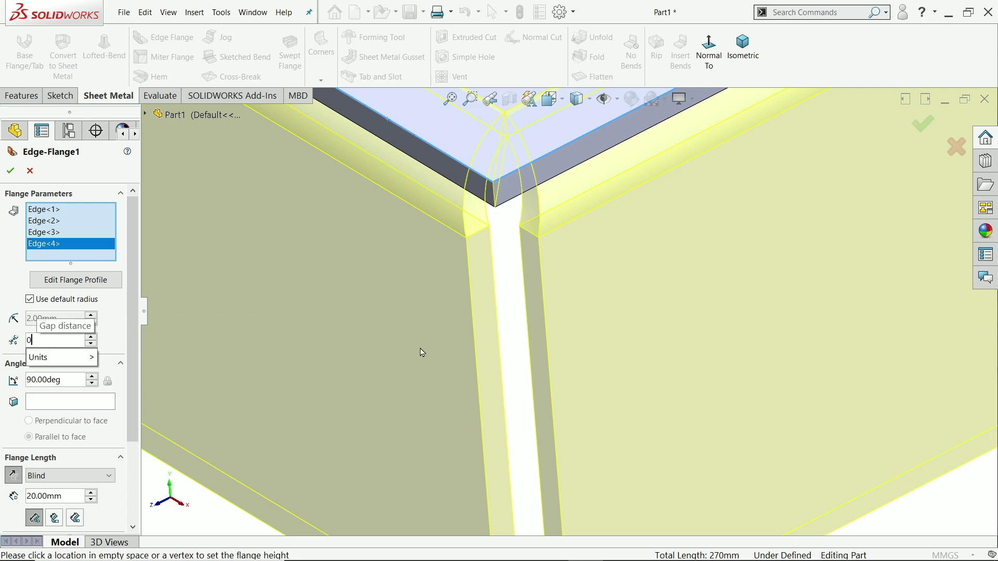
key(Return)
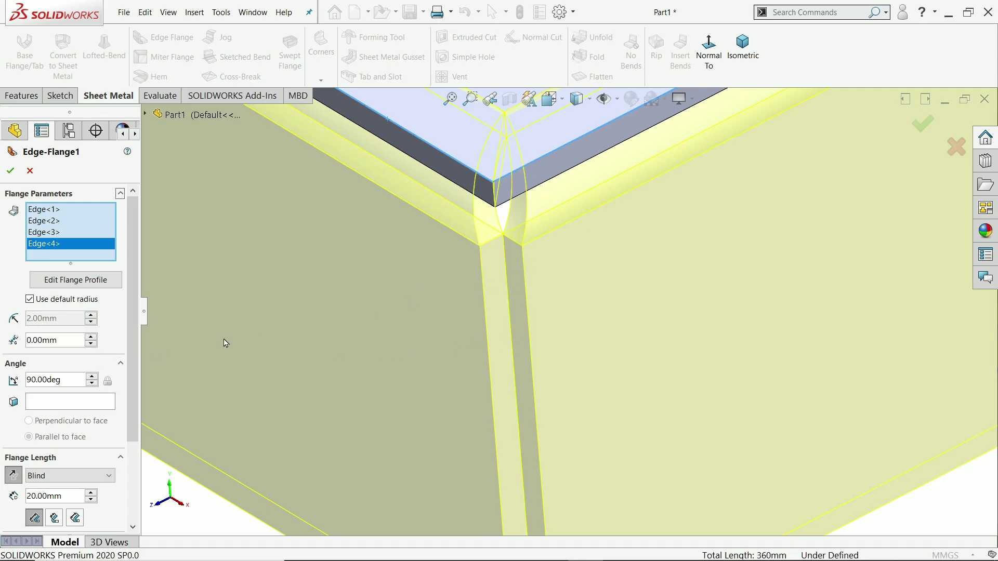
drag(73, 341, 1, 335)
text(1)
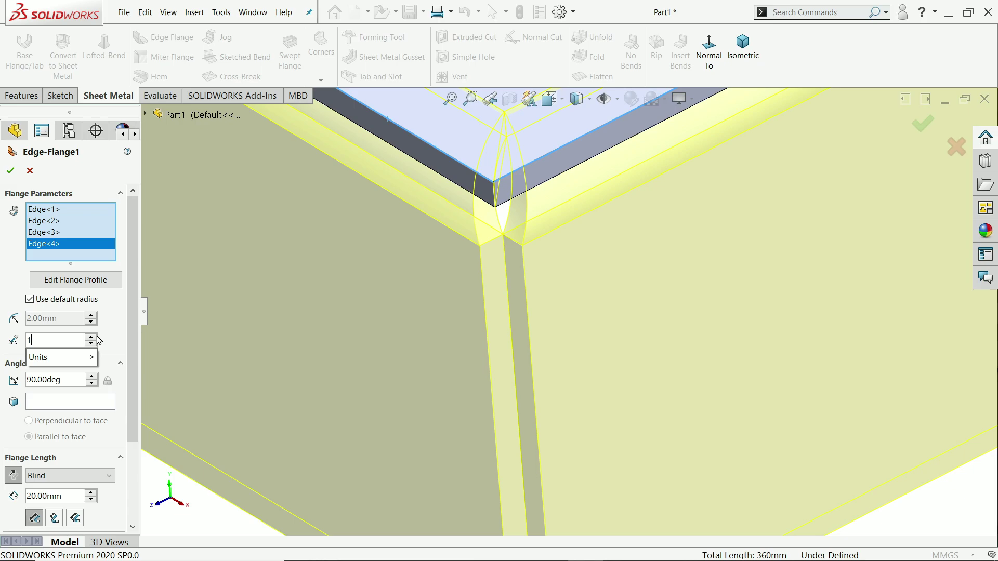
key(Return)
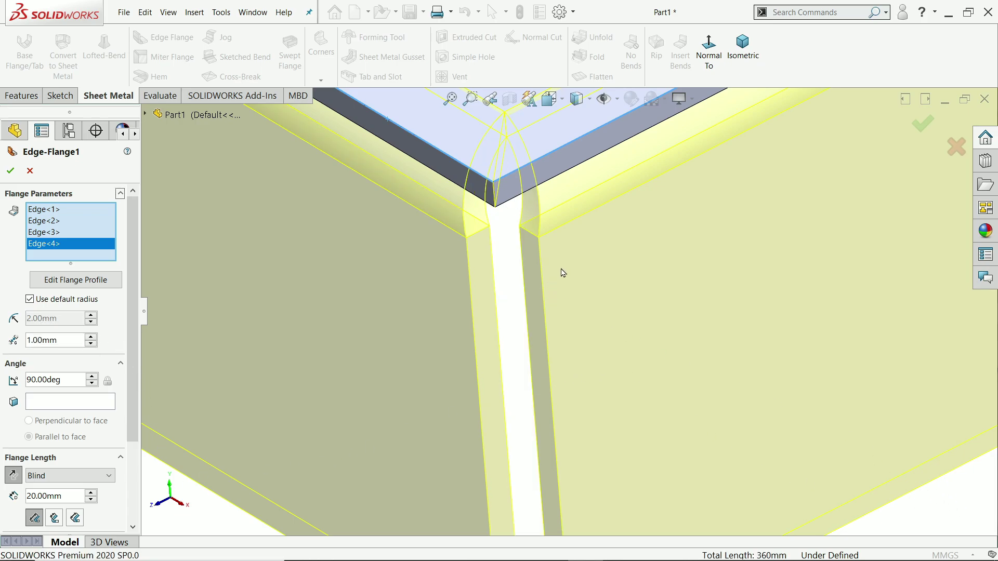
scroll(524, 260, up, 2)
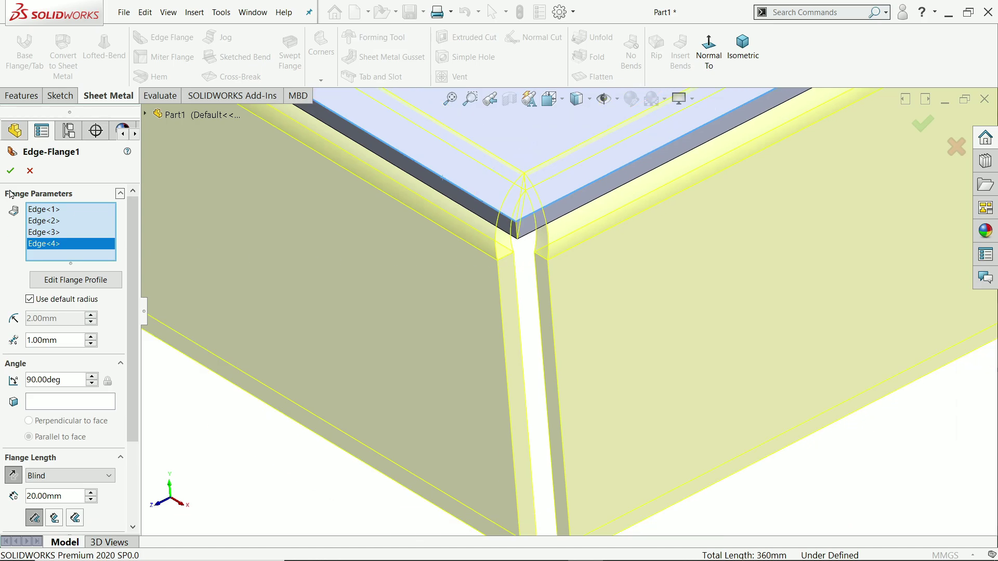
click(10, 171)
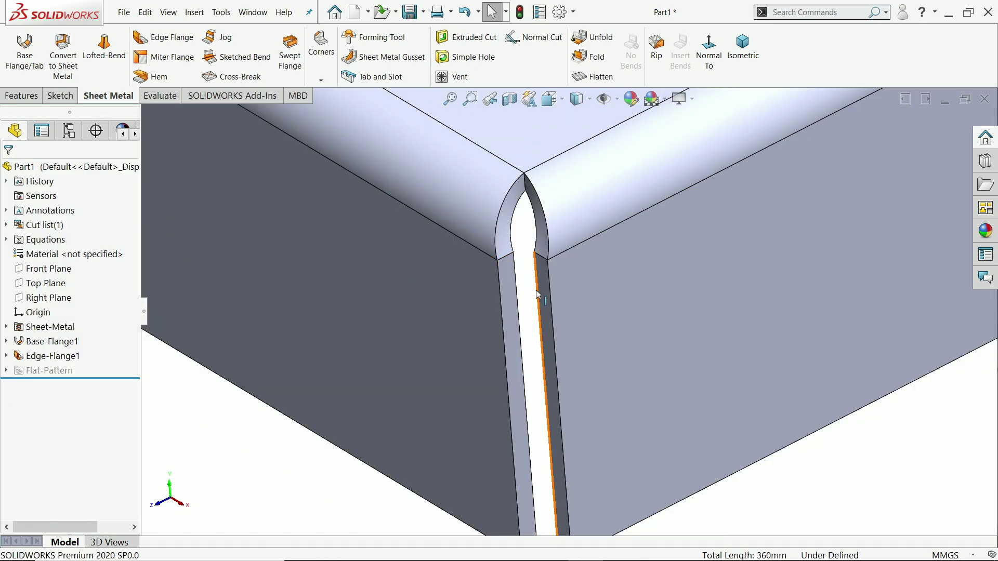
scroll(538, 295, up, 8)
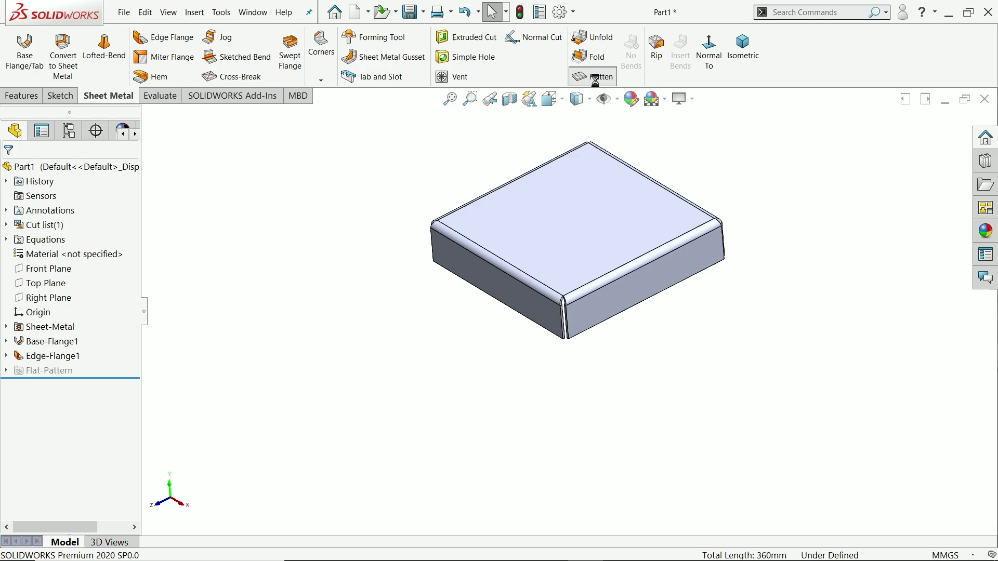
click(595, 78)
scroll(615, 216, down, 6)
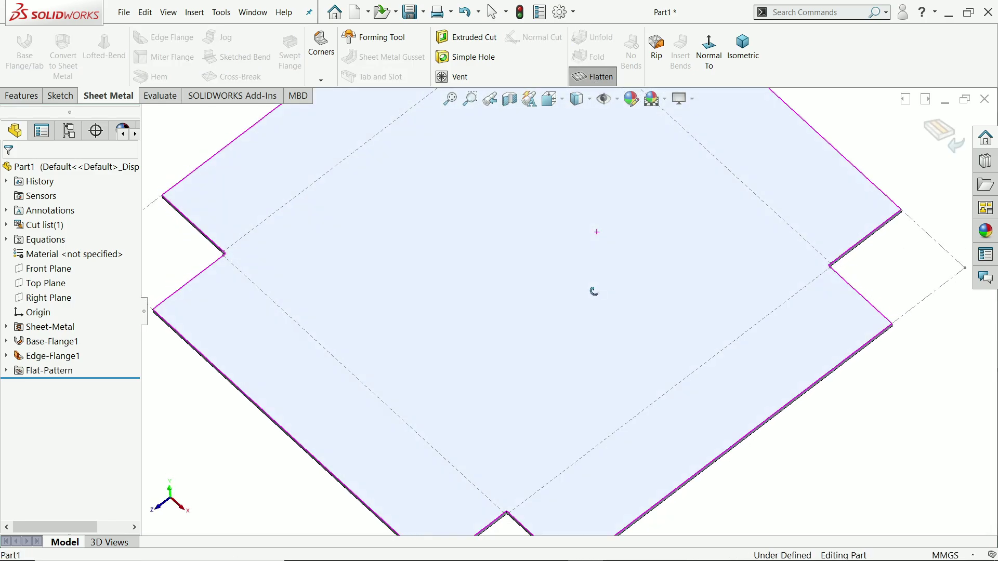
scroll(594, 291, up, 5)
click(594, 78)
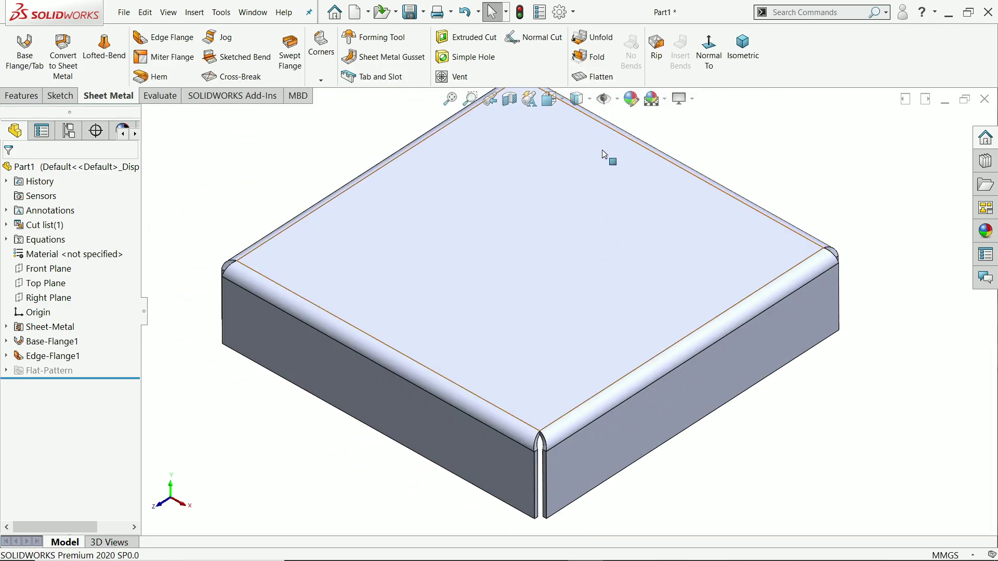
key(alt+Tab)
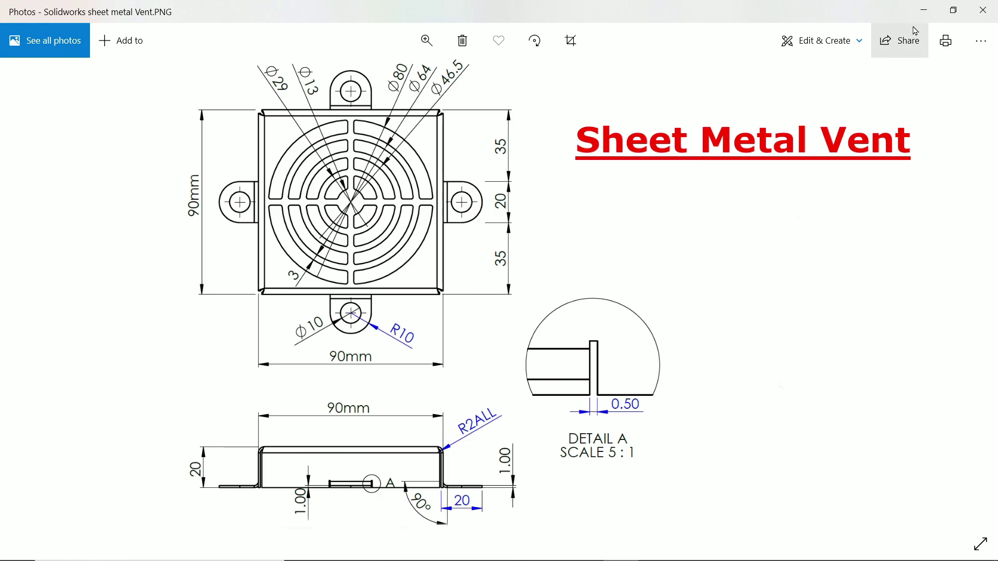
- Minimize the Photos drawing to bring back the folded Part1 box
click(923, 10)
- Start Edge-Flange2 on the lower front edge with a 20 mm flange length
scroll(690, 394, down, 3)
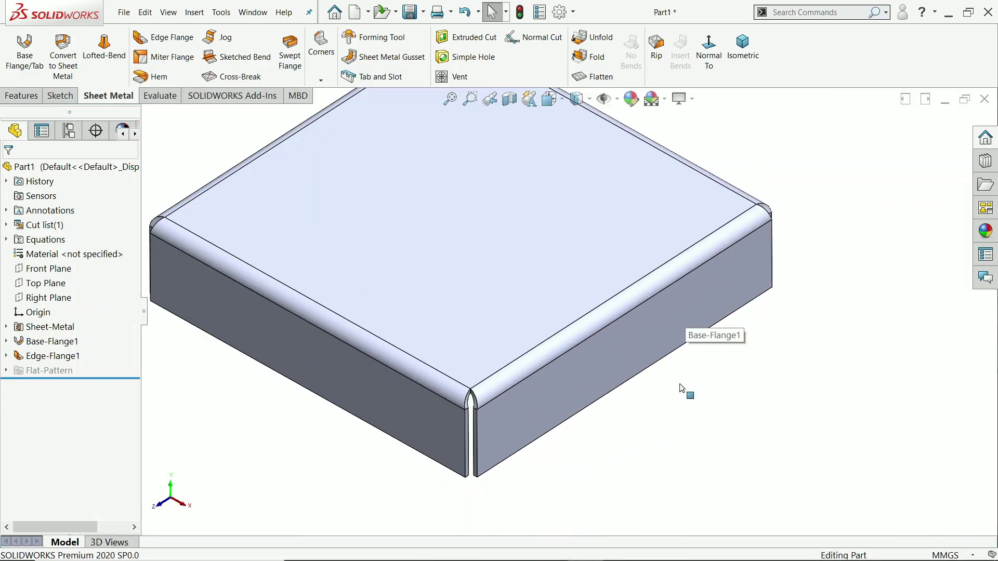
click(160, 38)
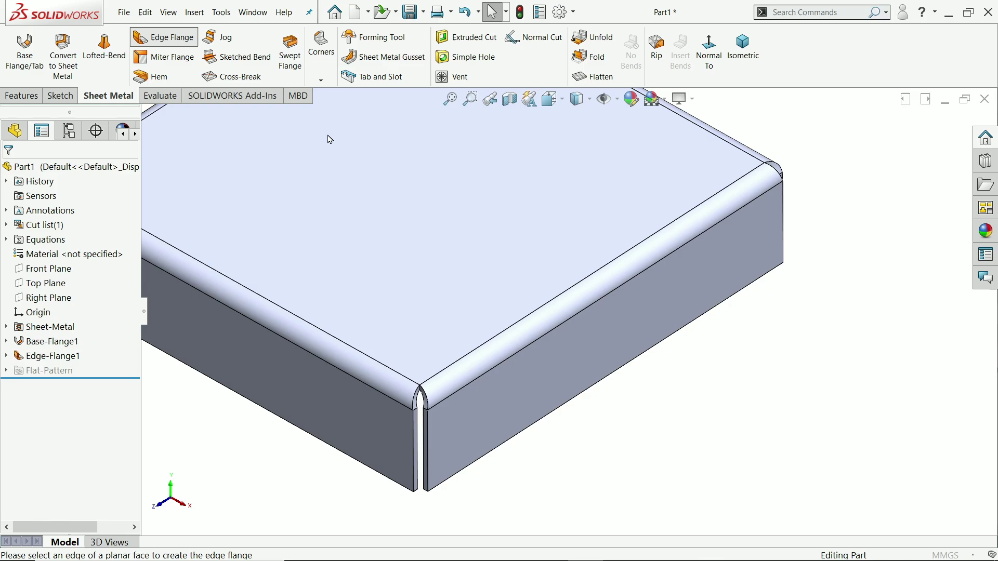
click(636, 363)
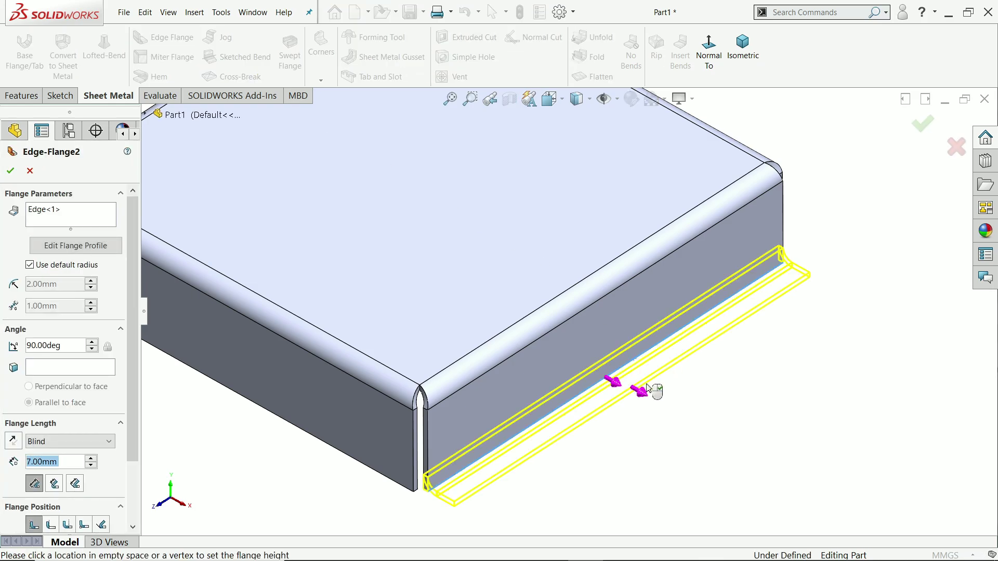
scroll(737, 422, up, 3)
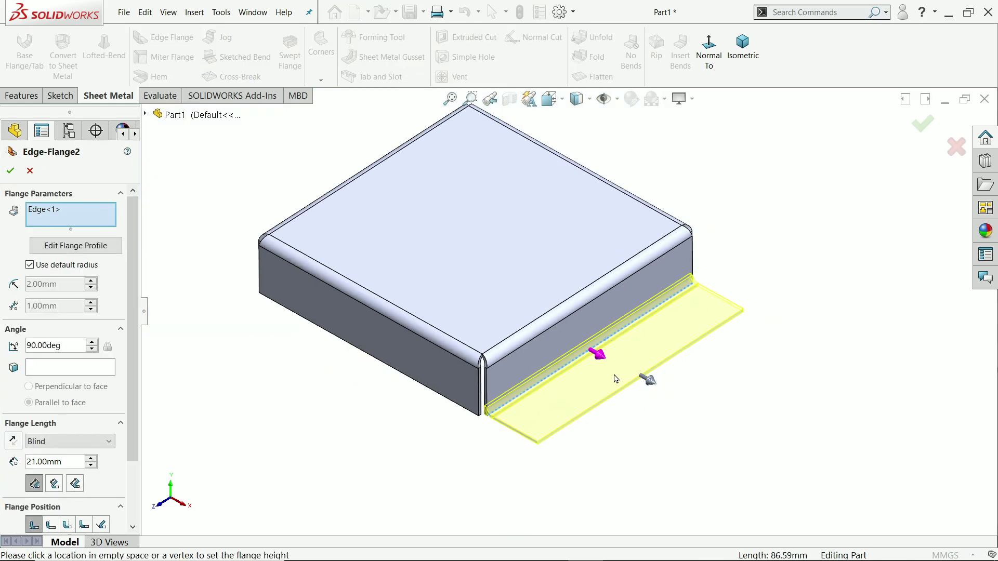
scroll(609, 381, down, 4)
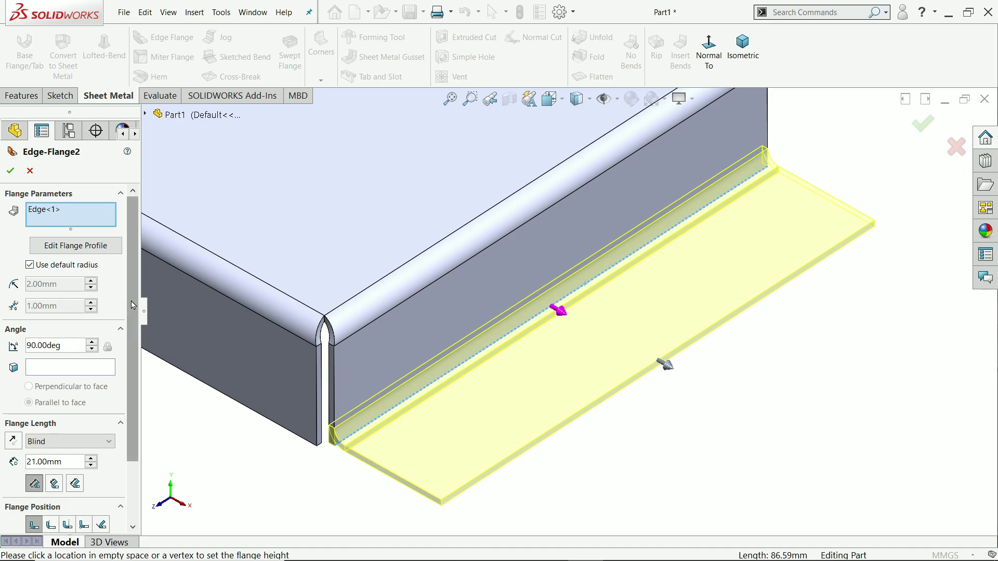
scroll(129, 301, down, 3)
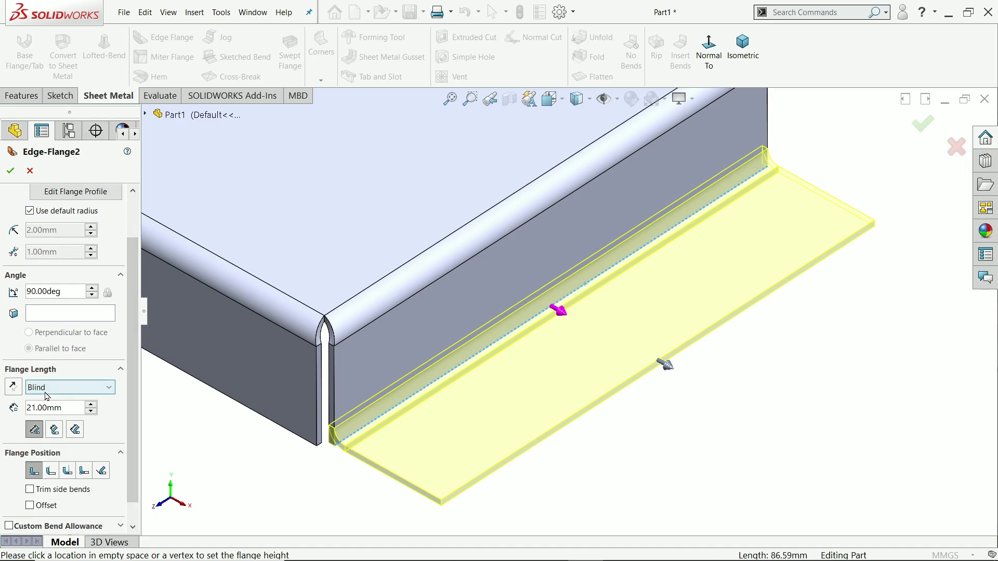
drag(61, 408, 23, 405)
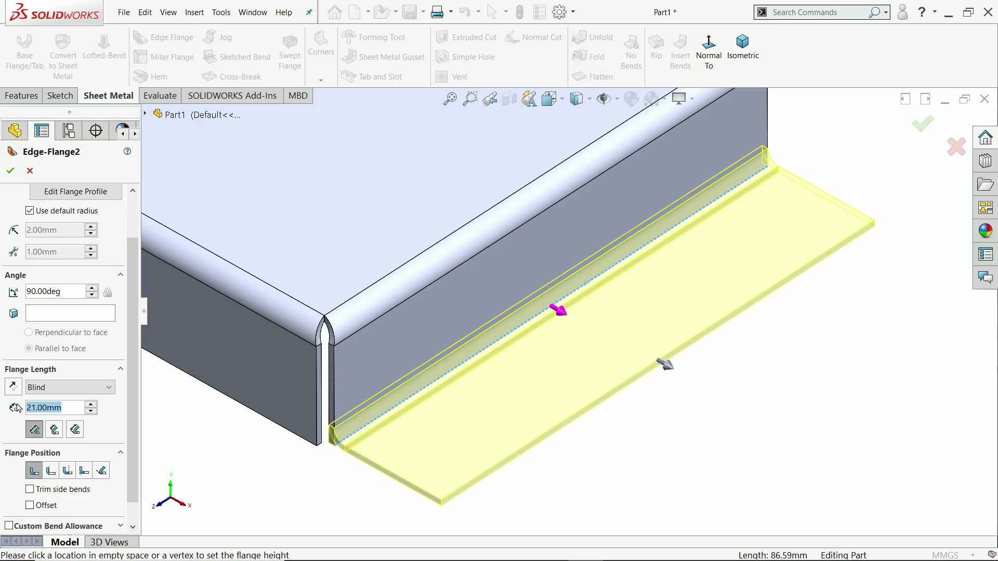
text(20)
key(Return)
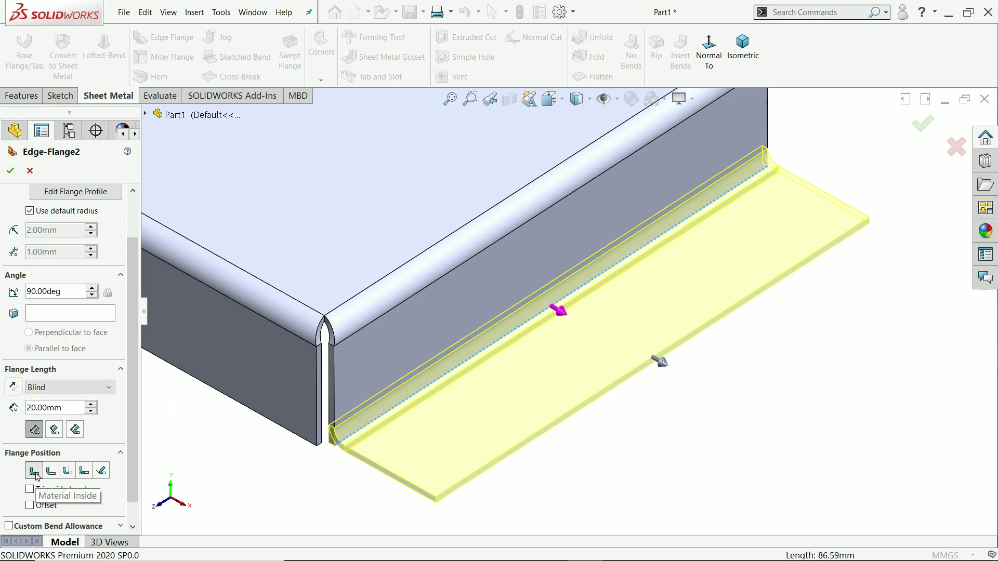
- Enable custom relief and choose Rectangle relief with ratio 0.5
scroll(42, 473, down, 1)
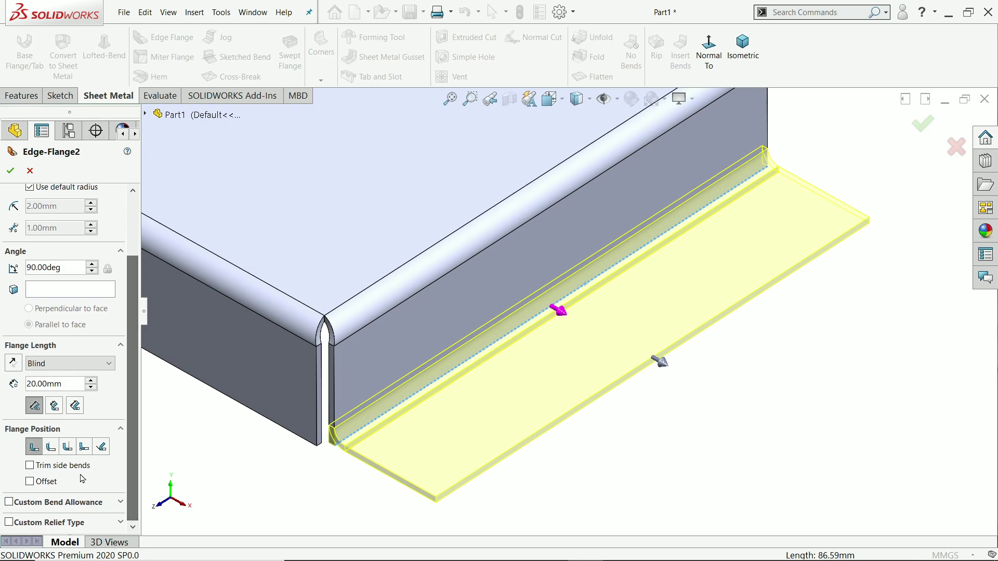
click(9, 522)
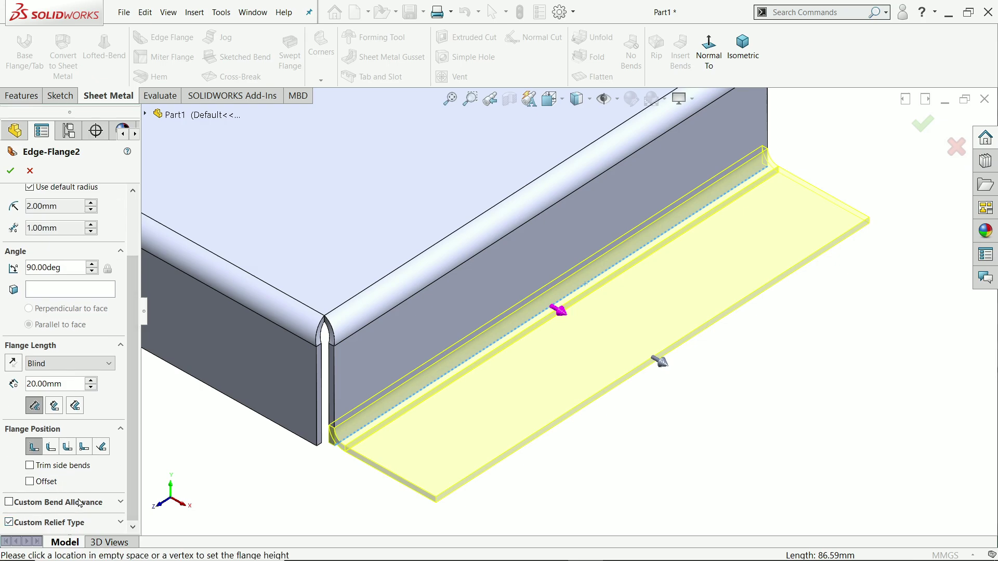
click(120, 522)
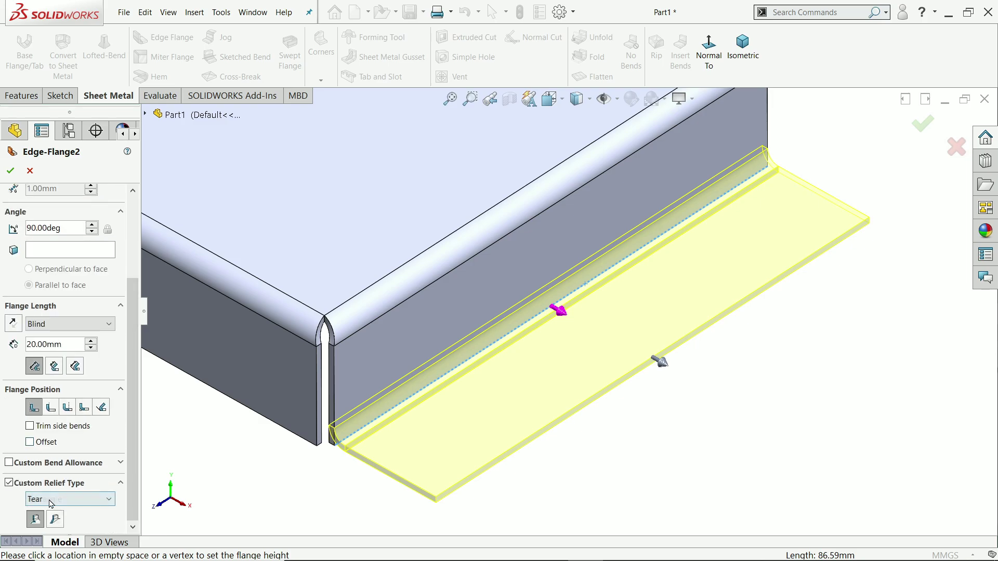
click(47, 500)
click(46, 522)
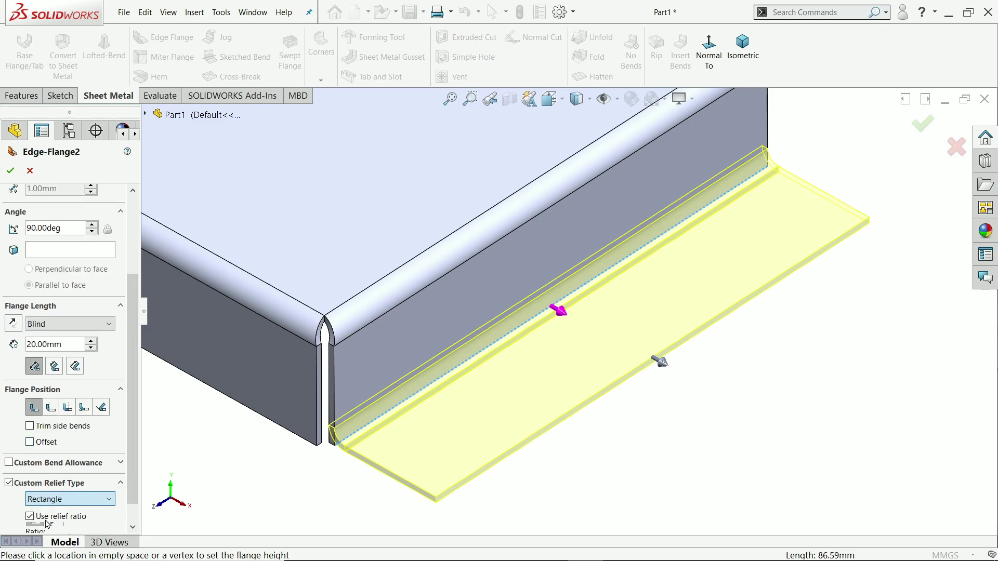
scroll(83, 491, down, 1)
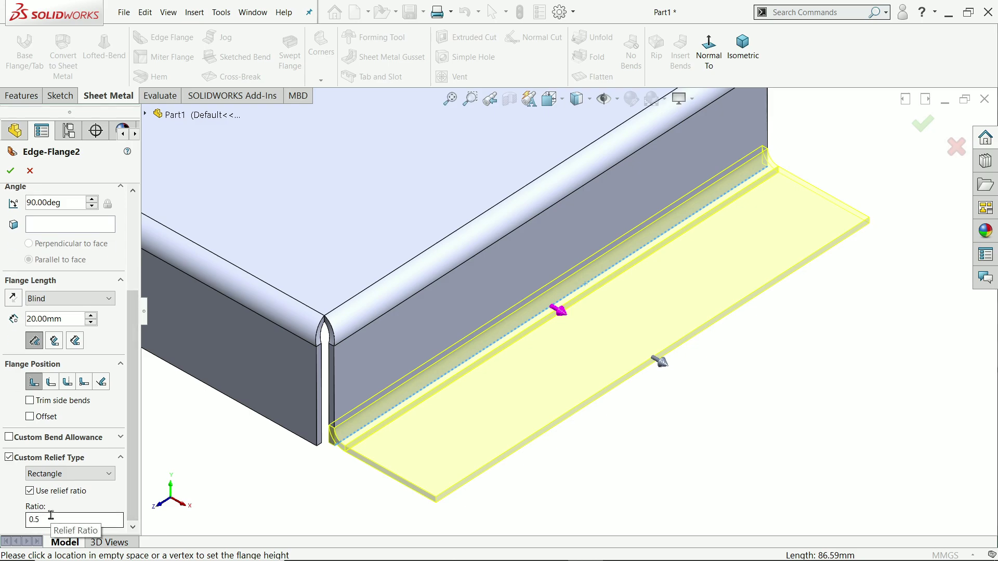
scroll(71, 260, up, 6)
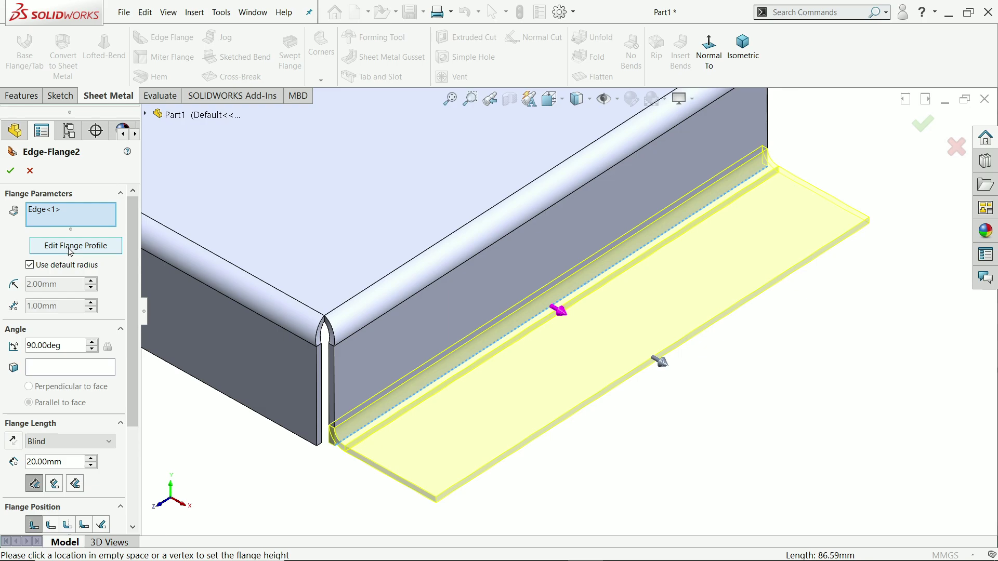
- Edit the flange profile, pull its sides inward, and dimension the tab width to 20 mm
click(71, 246)
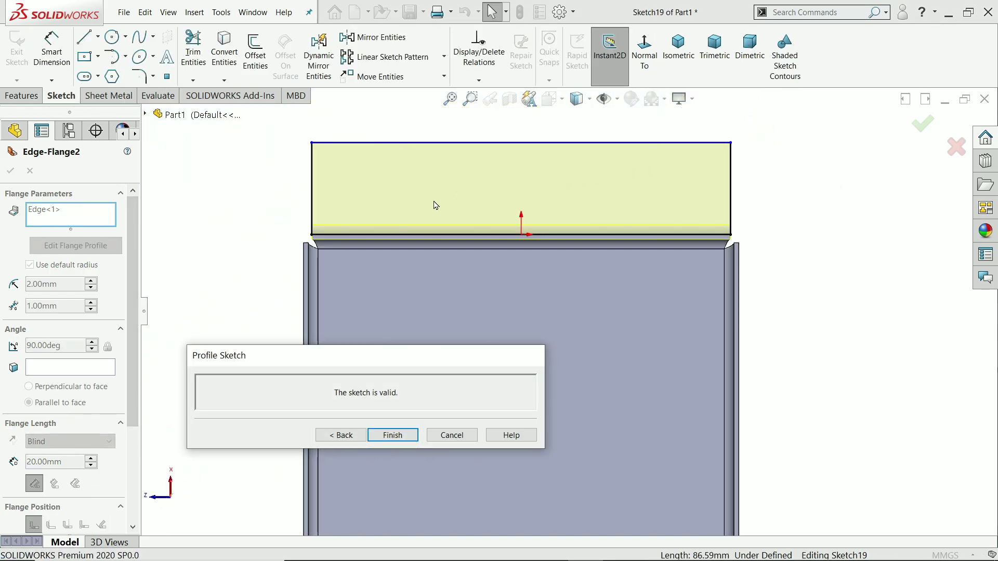
drag(317, 204, 477, 213)
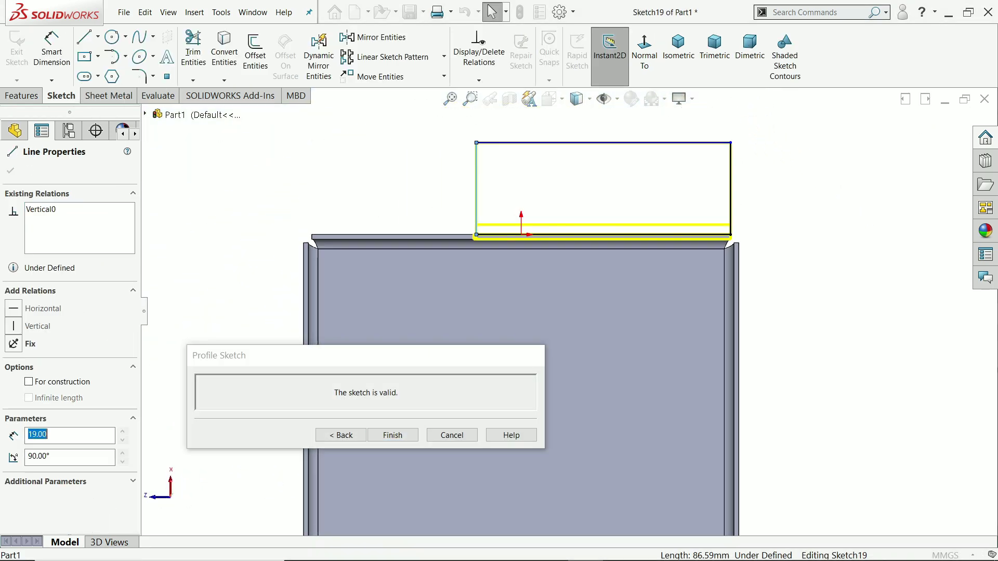
drag(730, 202, 566, 201)
click(54, 52)
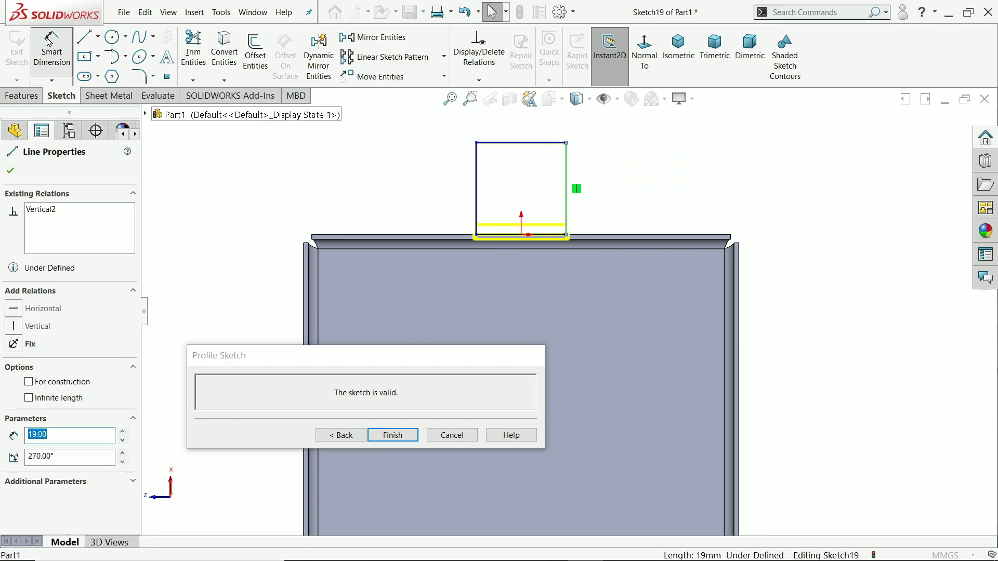
click(514, 148)
click(522, 124)
text(20)
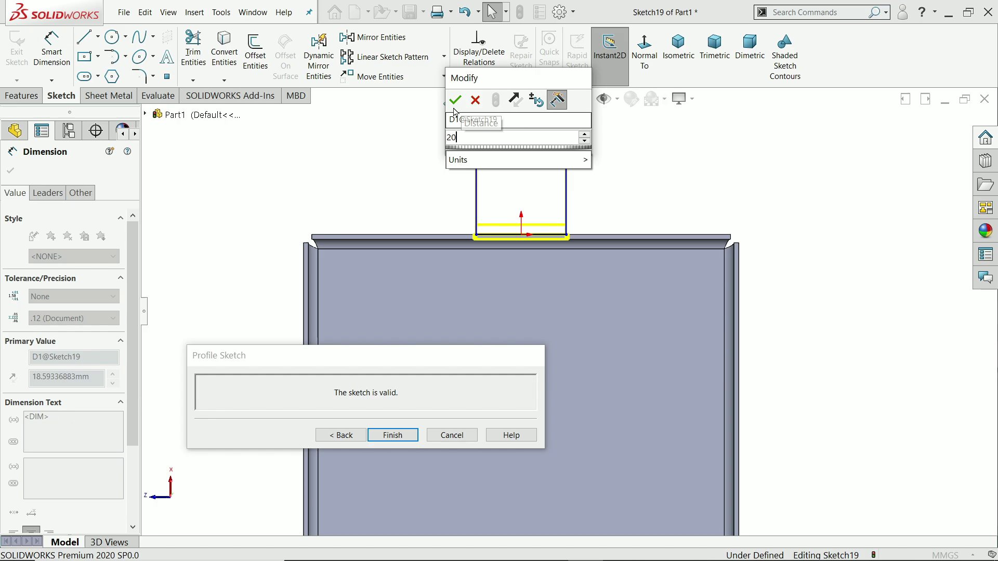
click(455, 100)
- Dimension the left gap to 35 mm, make the right gap driven, and finish the profile
click(336, 228)
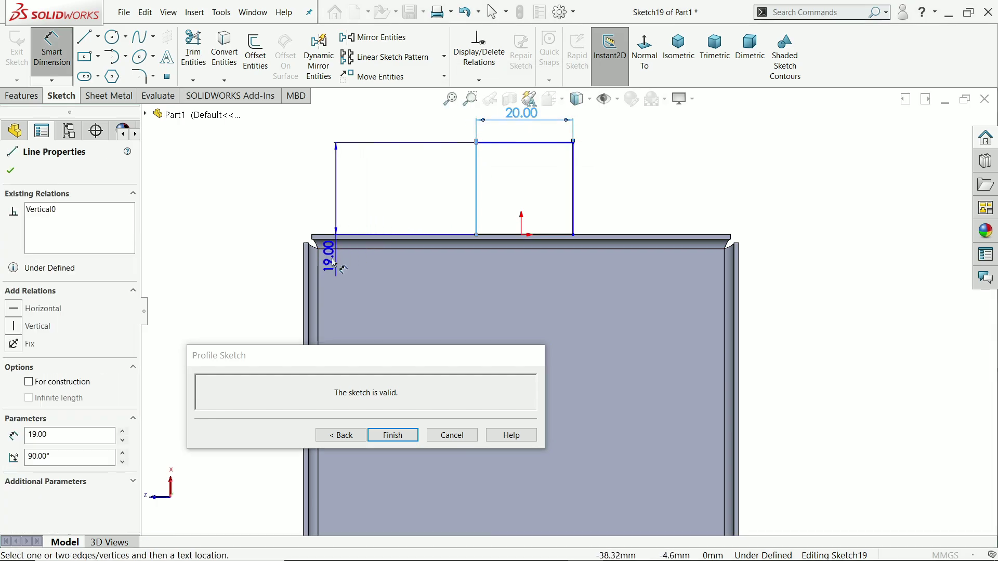
drag(333, 262, 305, 257)
click(305, 252)
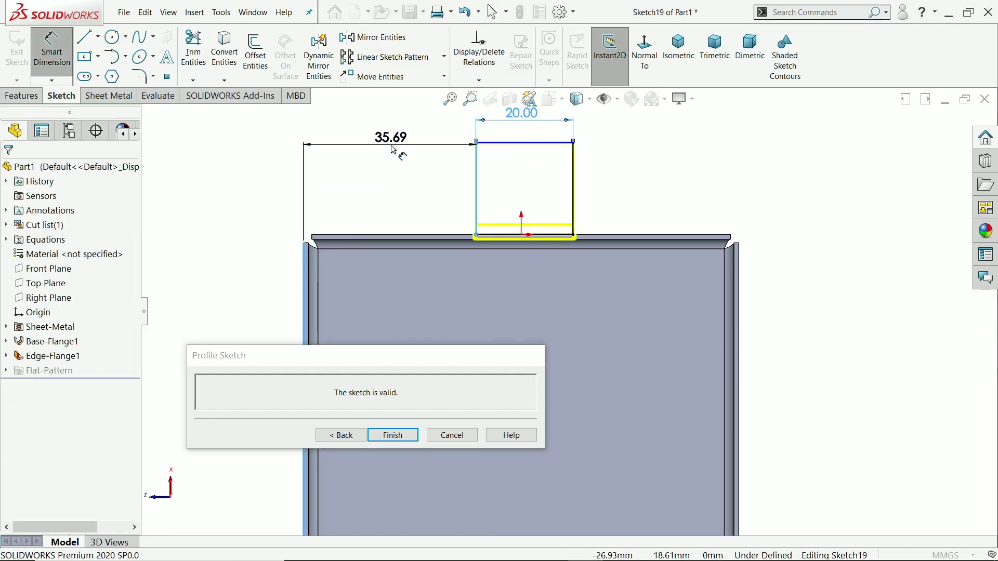
click(392, 150)
text(35)
key(Return)
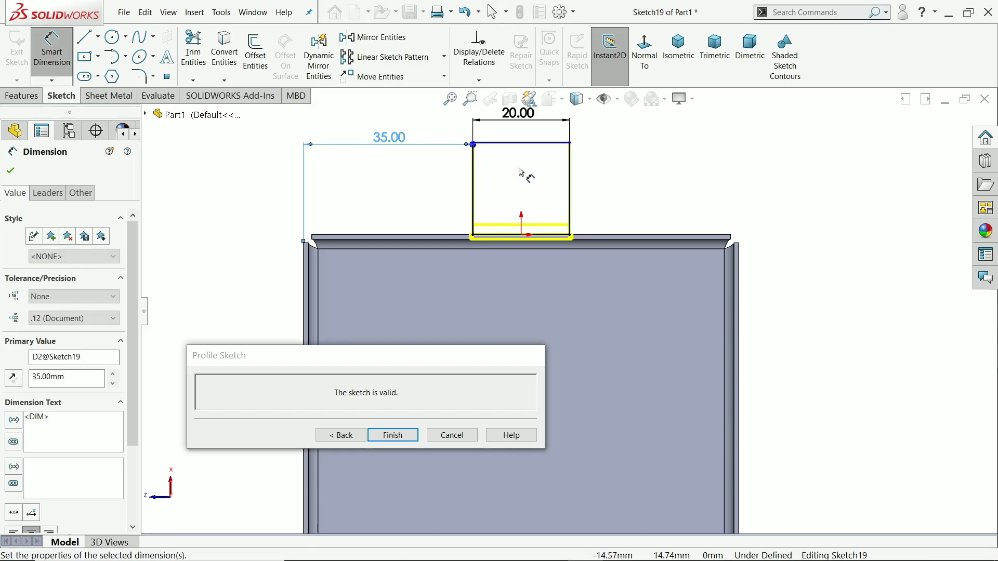
click(619, 175)
click(570, 175)
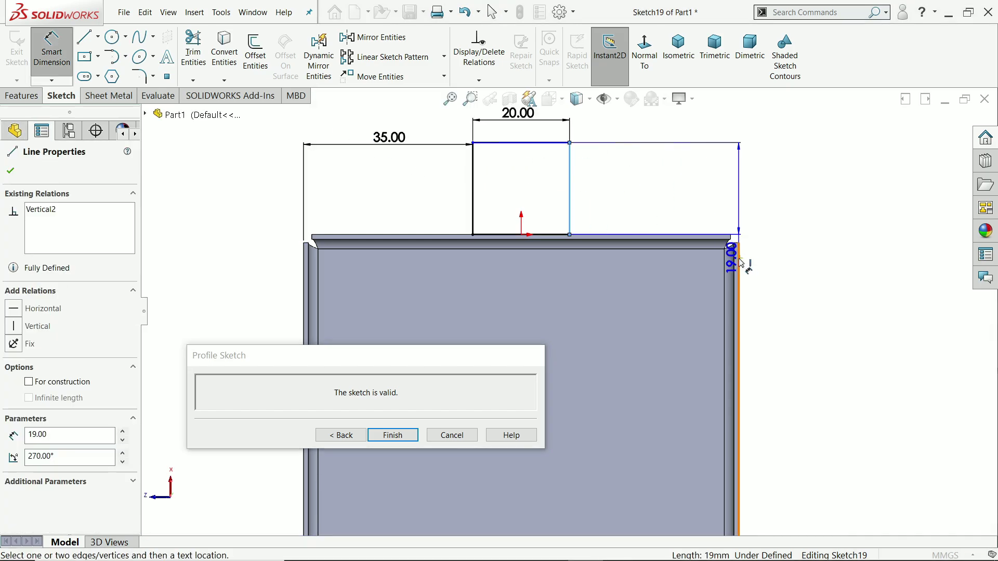
click(738, 250)
click(701, 171)
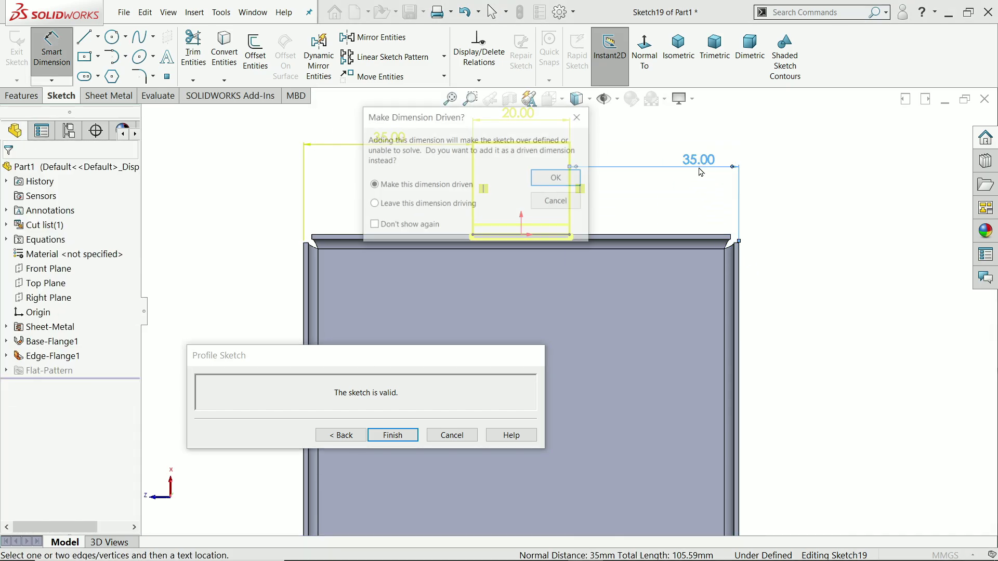
click(551, 181)
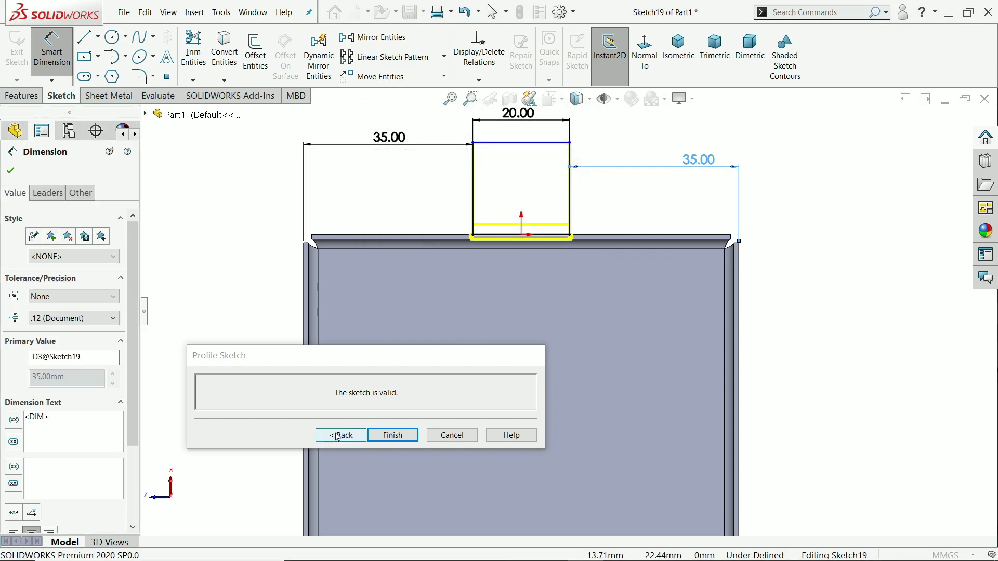
key(Return)
middle_drag(667, 149, 623, 452)
- Accept Edge-Flange2 and orbit the view to inspect the new 20 mm tab
scroll(577, 203, down, 5)
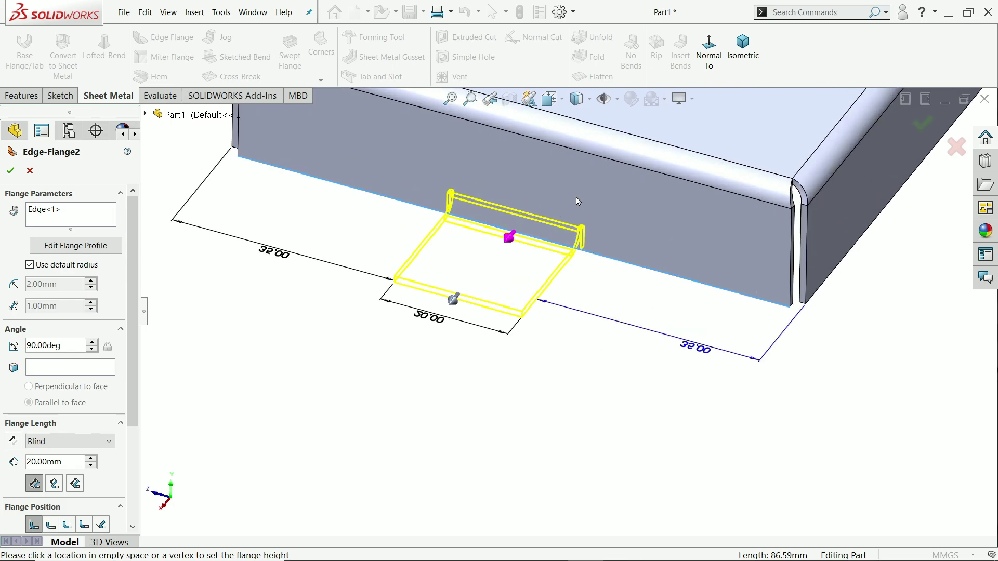
middle_drag(589, 346, 578, 239)
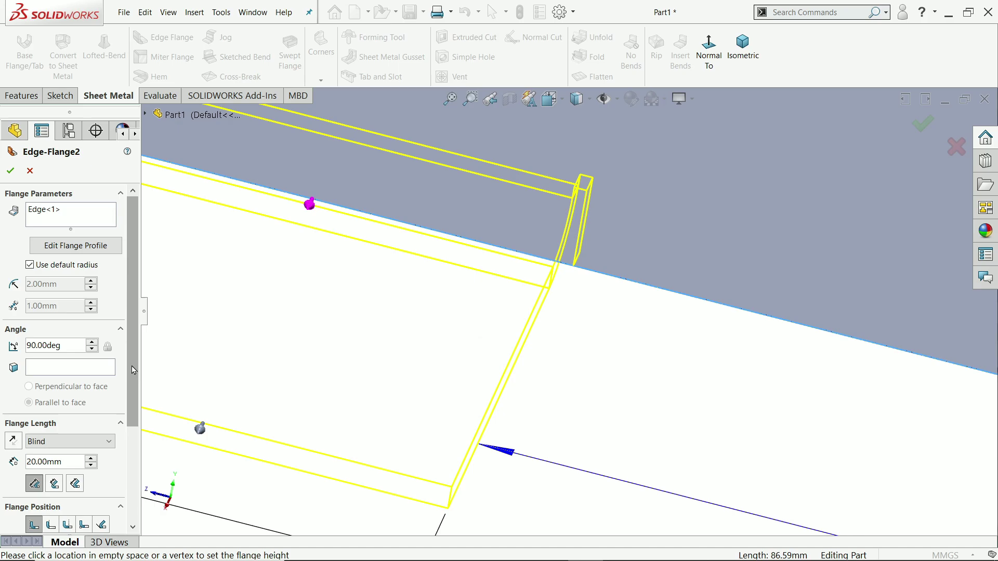
scroll(117, 395, down, 3)
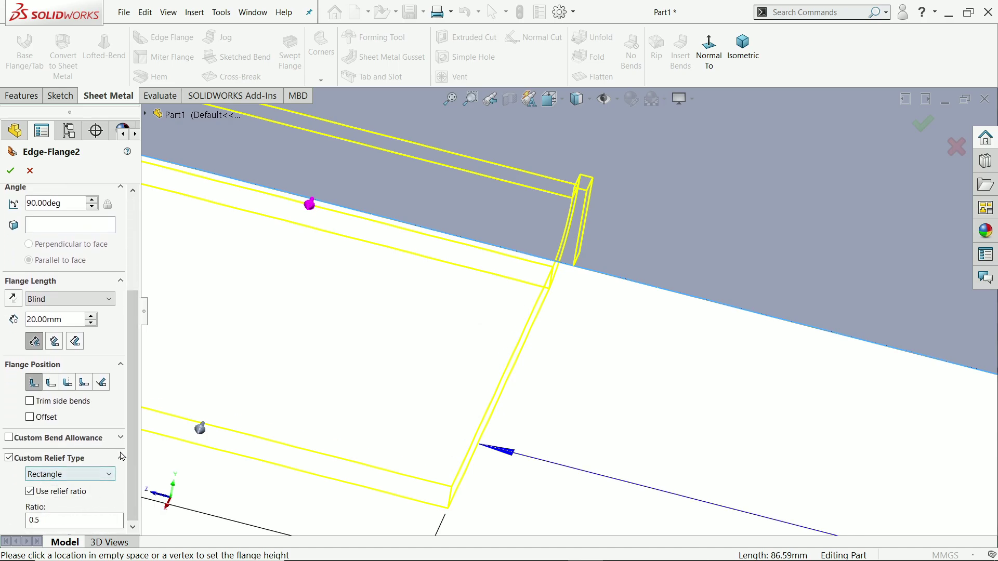
drag(132, 468, 135, 371)
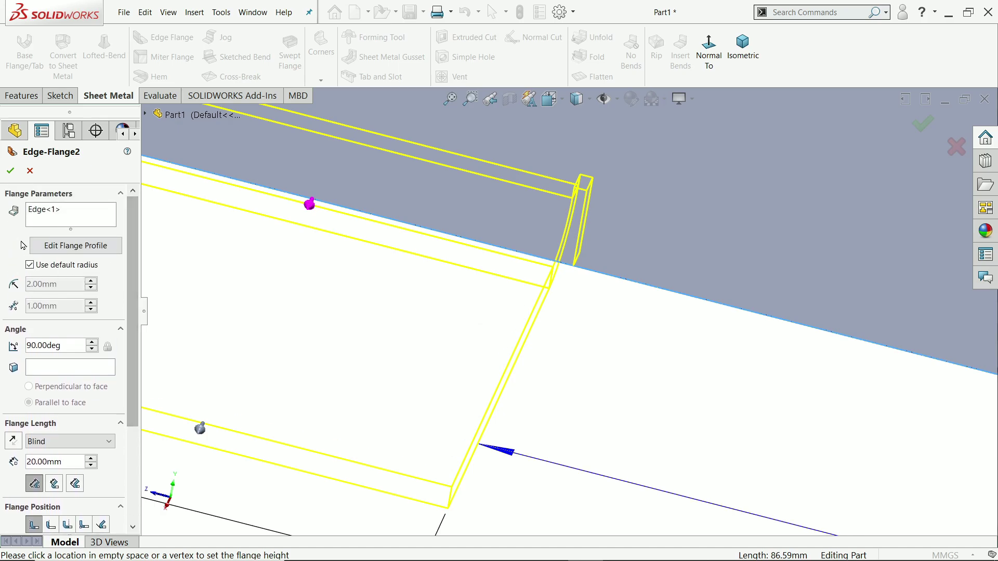
click(11, 171)
mouse_move(399, 289)
middle_down()
mouse_move(572, 340)
mouse_move(552, 292)
mouse_move(570, 343)
middle_up()
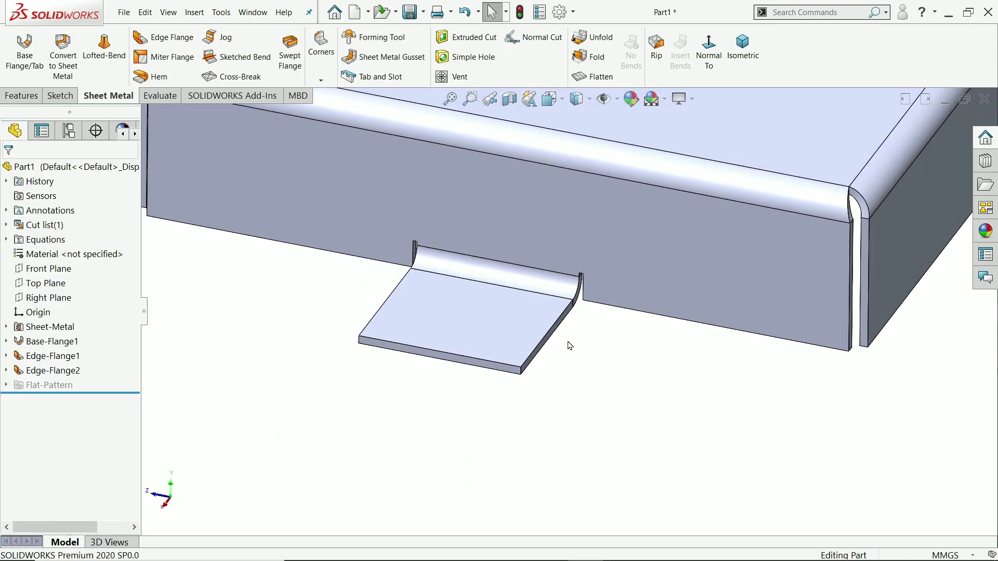
scroll(490, 298, up, 5)
middle_drag(490, 299, 603, 297)
scroll(549, 257, down, 5)
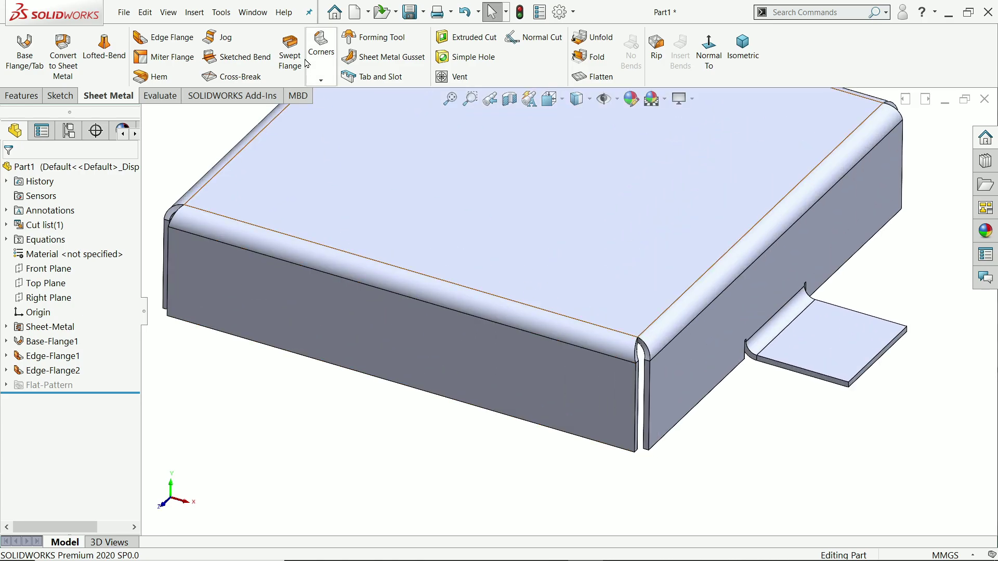
- Start a third edge flange on the front bottom edge and narrow its profile sketch
click(164, 37)
click(350, 372)
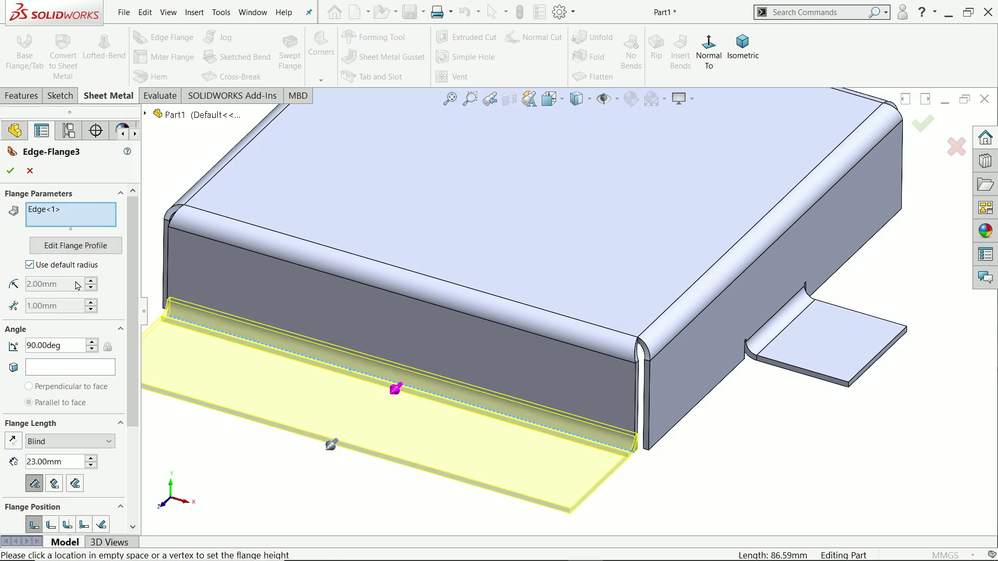
click(76, 245)
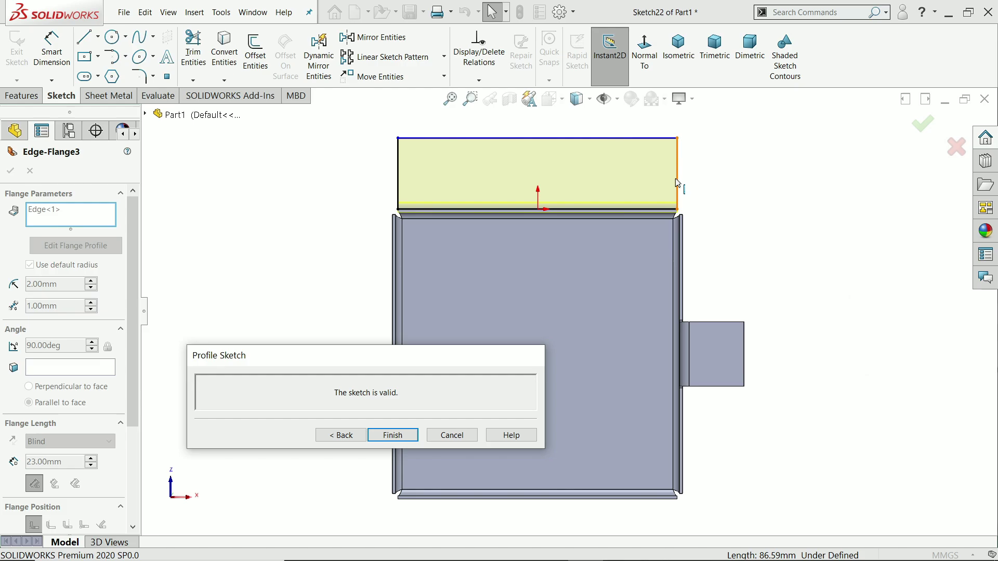
drag(677, 183, 577, 179)
drag(399, 183, 504, 200)
- Dimension the flange profile to 20 mm wide, set 35 mm from the body's right edge
click(52, 49)
scroll(549, 169, down, 5)
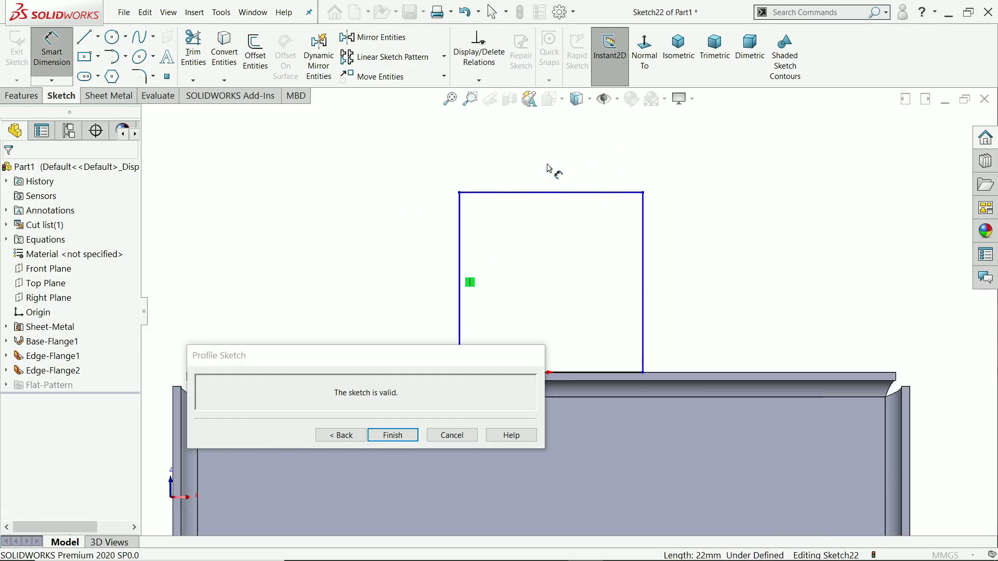
click(555, 198)
click(556, 174)
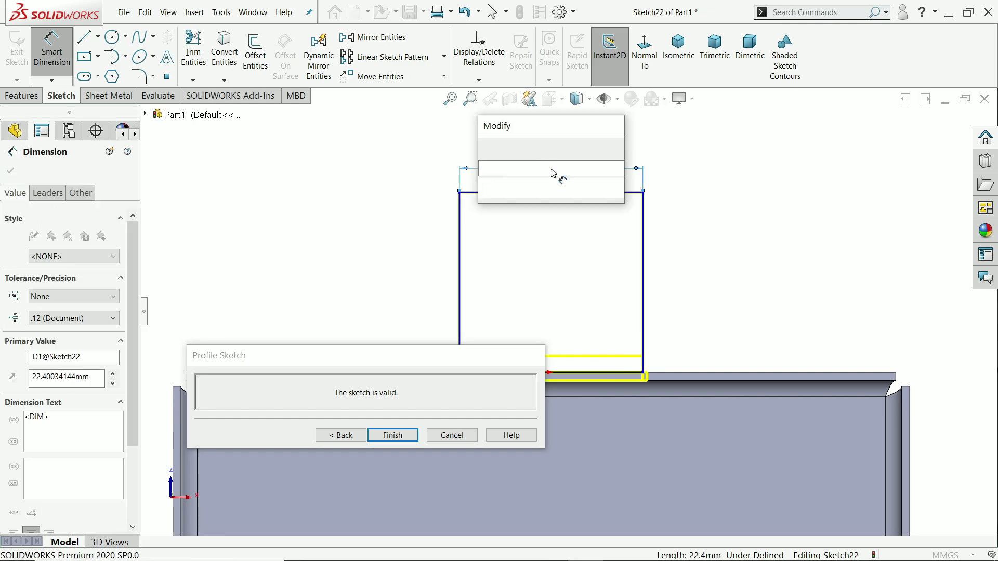
text(20)
key(Return)
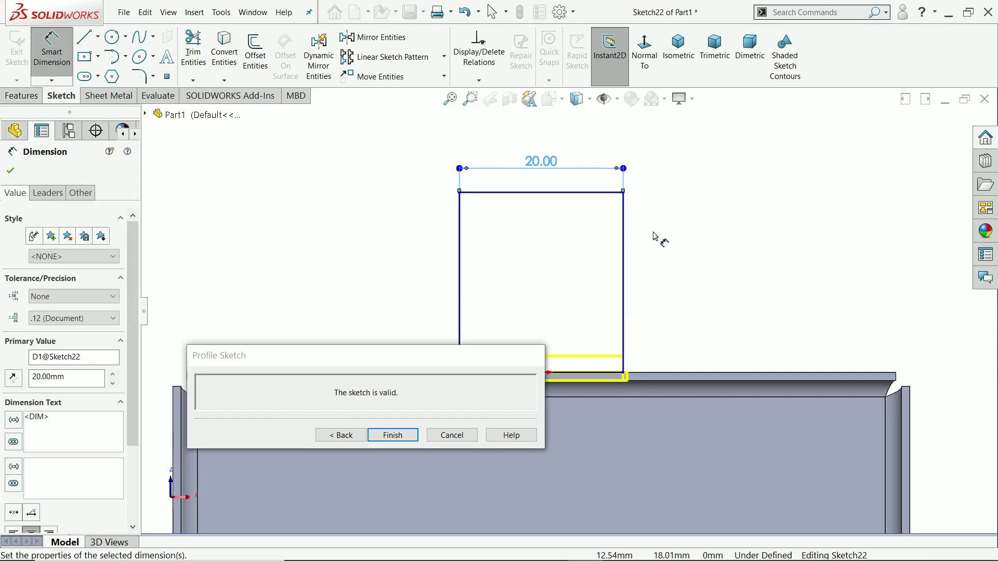
click(907, 405)
click(624, 307)
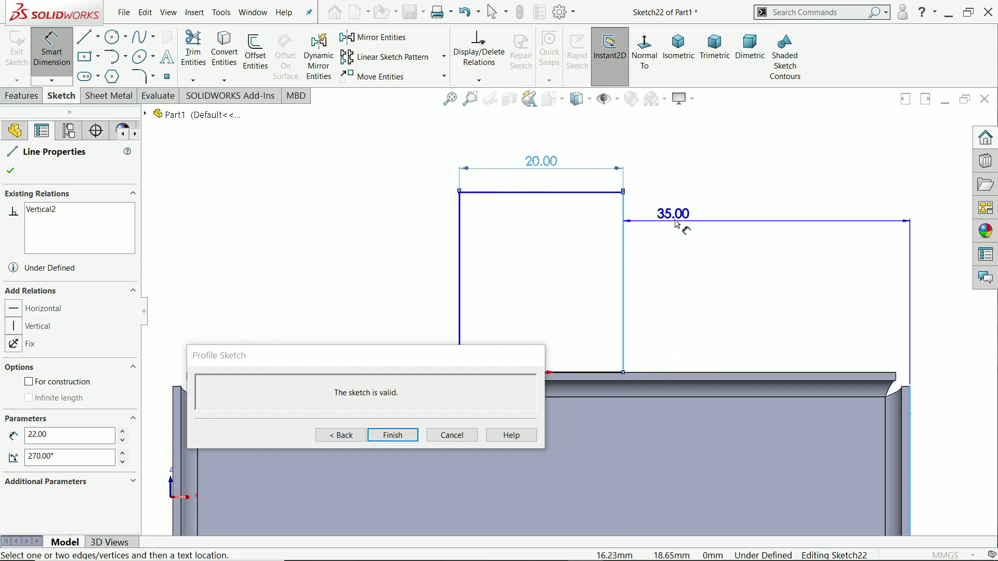
click(704, 187)
text(35)
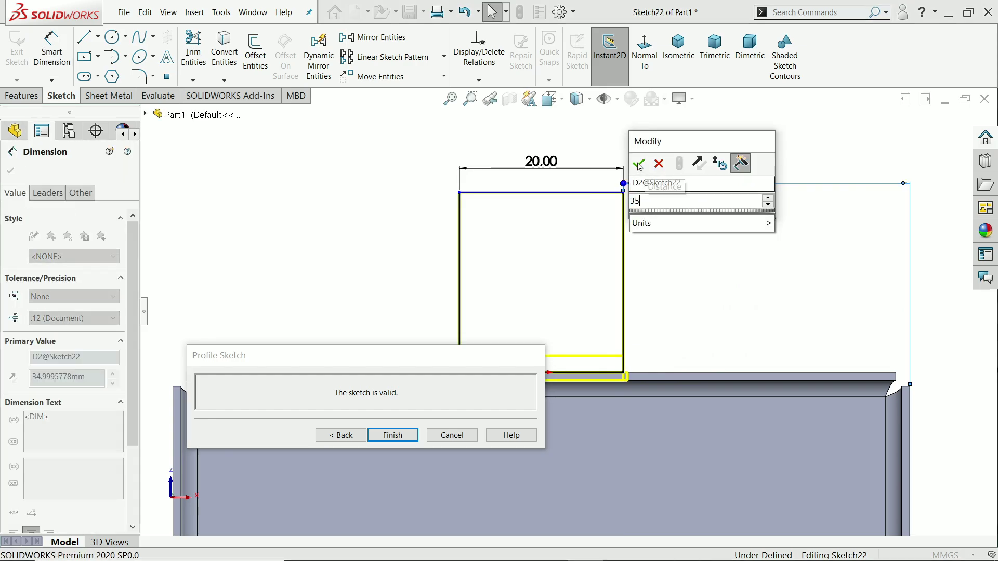
key(Return)
- Set Edge-Flange3 to a 20 mm length with rectangular custom relief and accept it
click(340, 435)
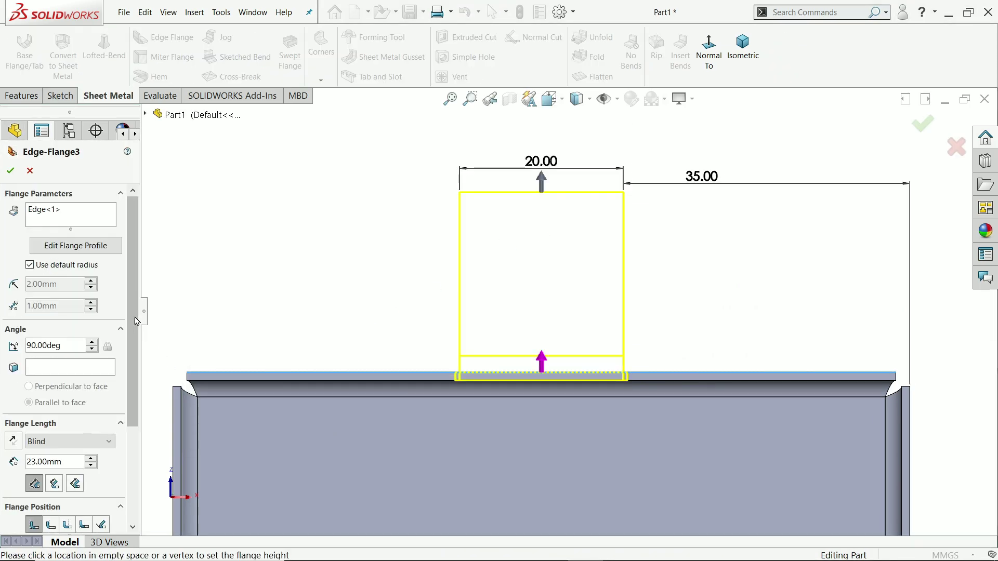
scroll(134, 357, down, 3)
scroll(134, 357, down, 2)
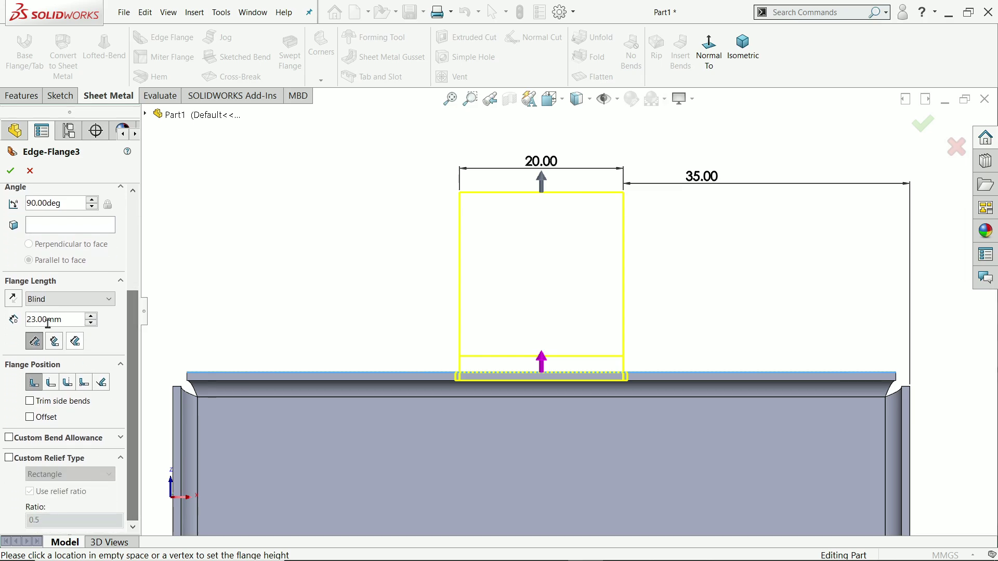
text(20)
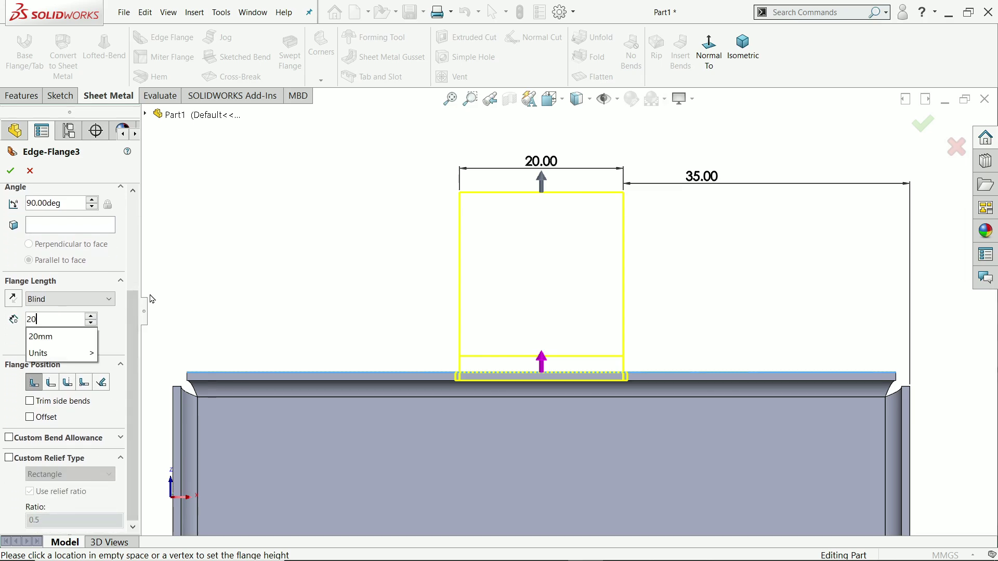
key(Return)
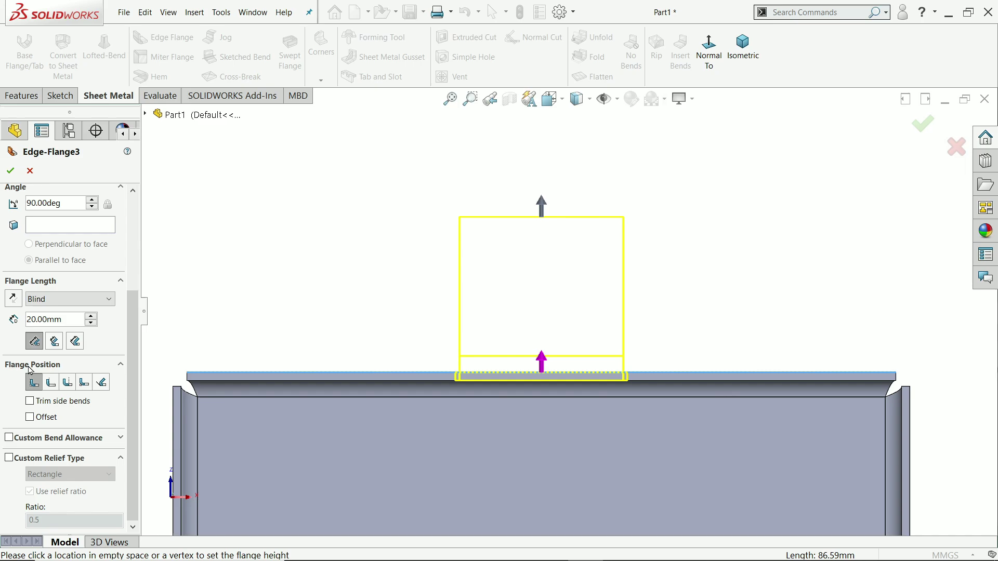
click(8, 460)
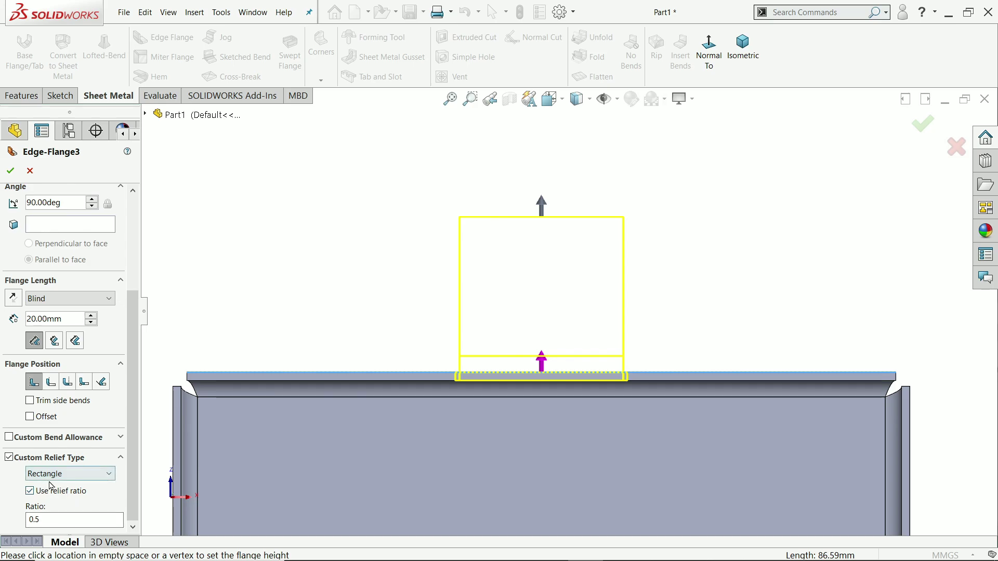
click(11, 171)
- Apply a 10 mm fillet Break Corner to both outer corner edges of the tab
middle_drag(336, 270, 532, 372)
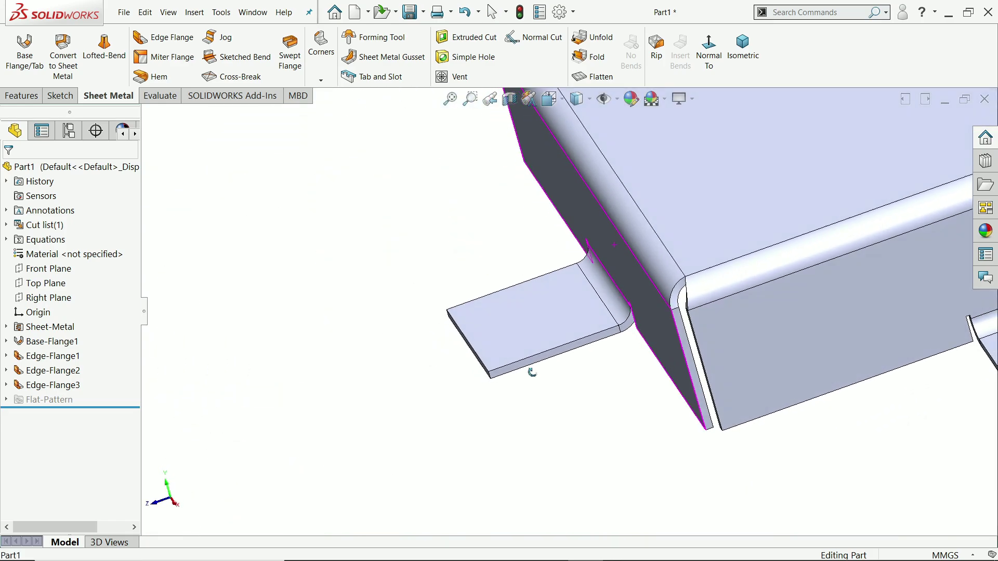
scroll(545, 366, down, 2)
key(ctrl+7)
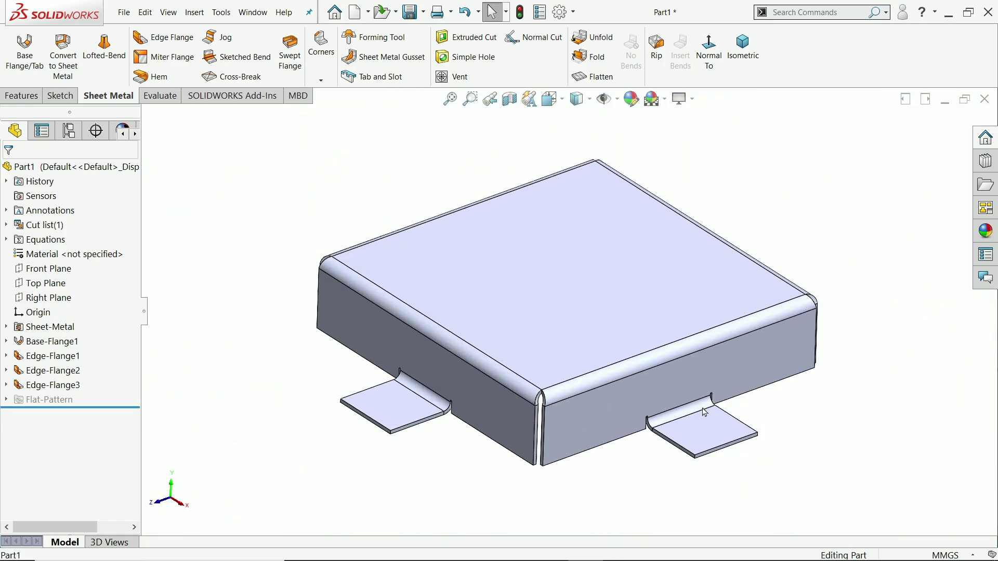
scroll(704, 434, down, 5)
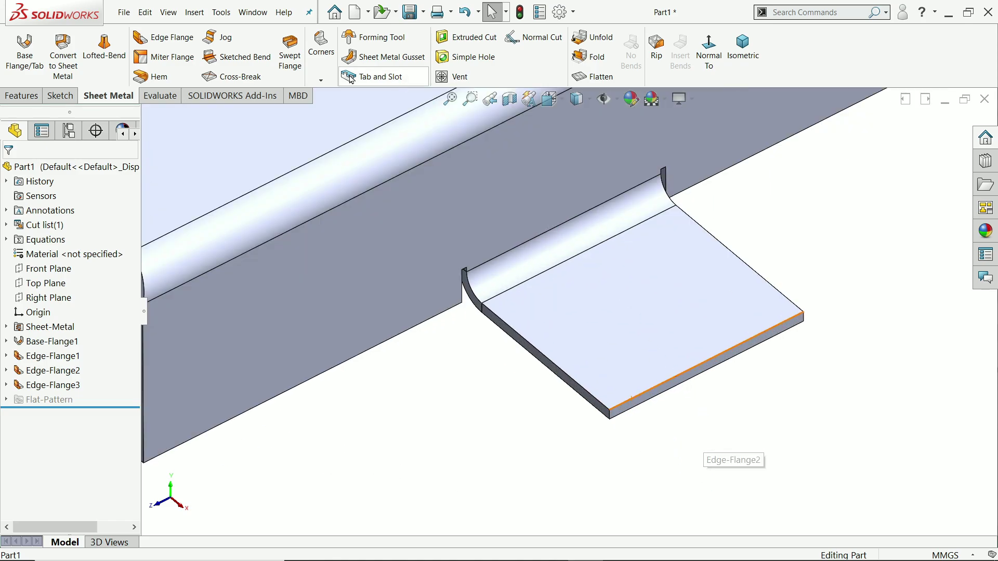
click(321, 80)
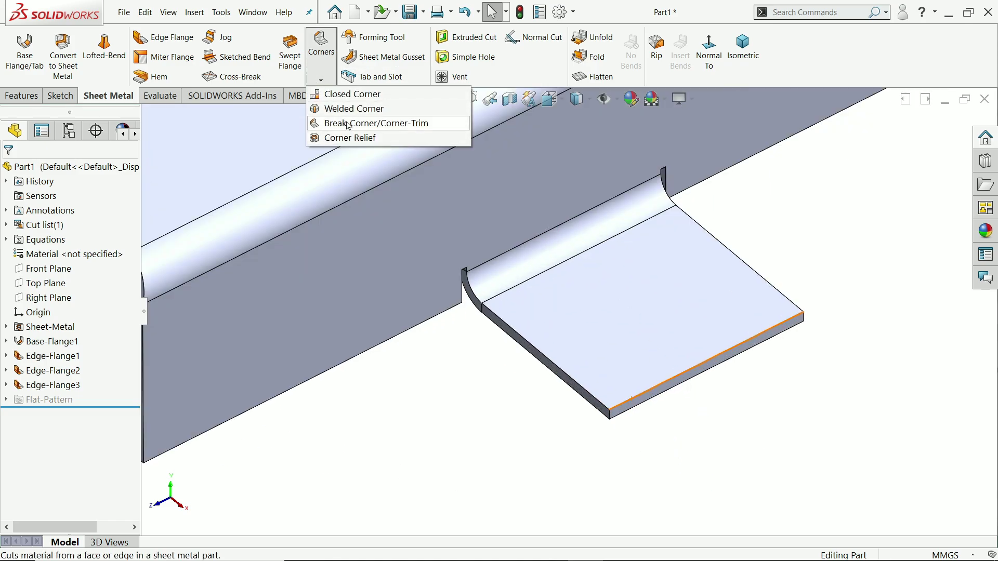
click(349, 123)
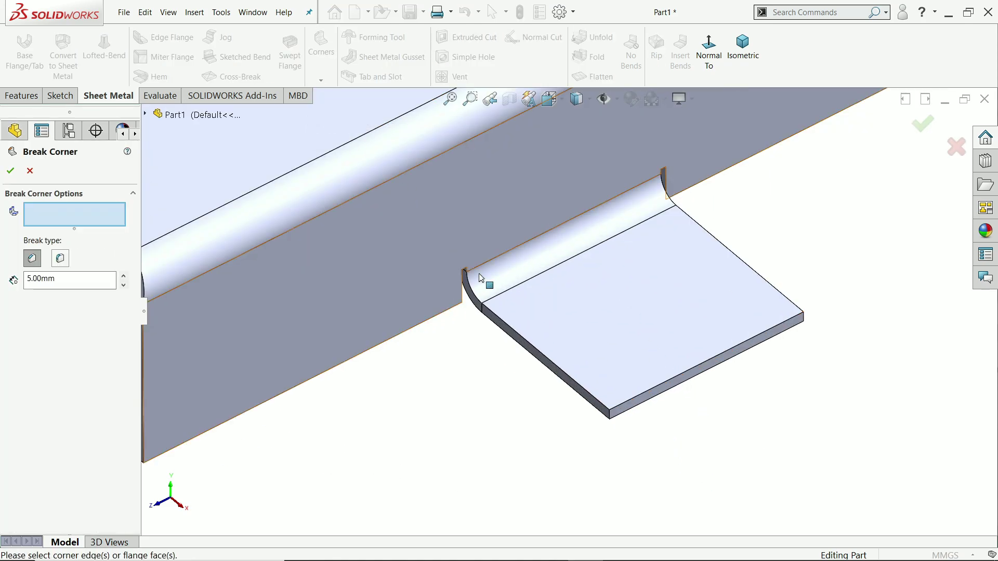
click(611, 419)
click(805, 326)
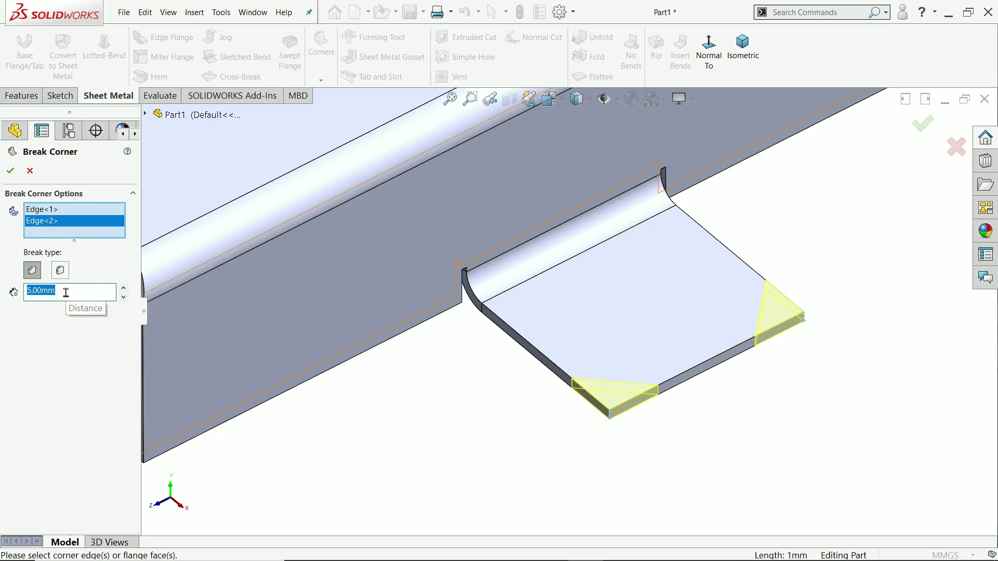
key(Return)
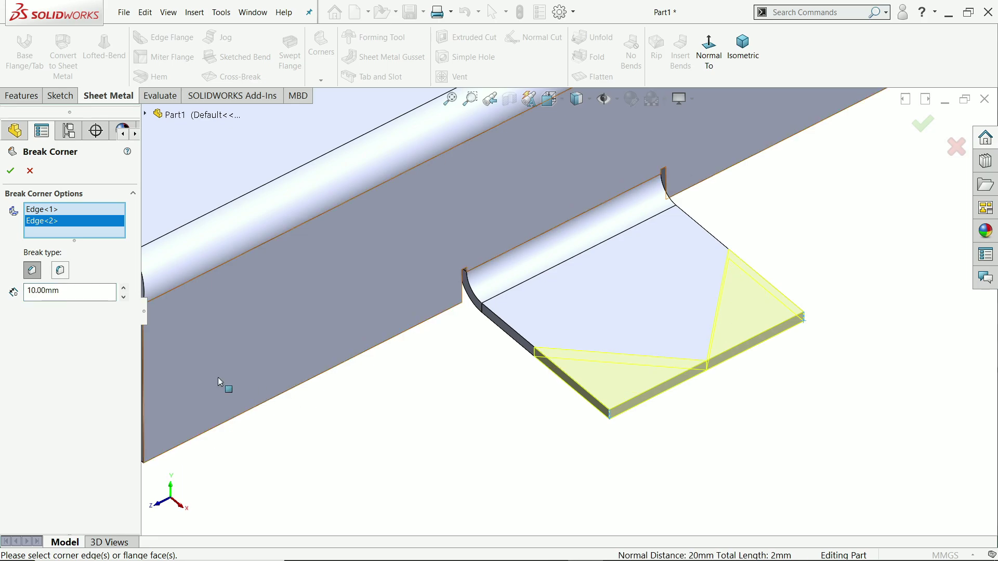
click(61, 271)
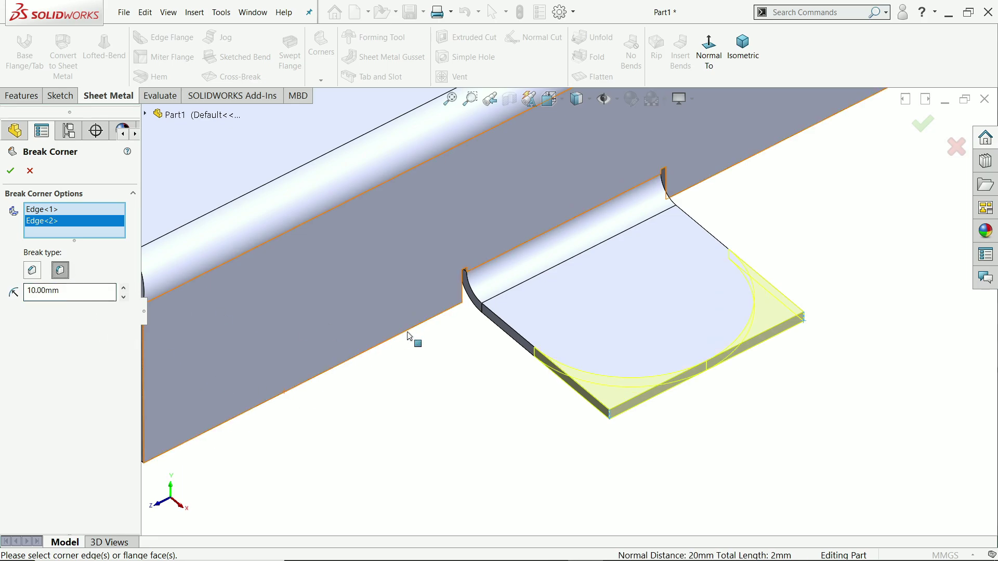
scroll(624, 365, down, 2)
click(10, 170)
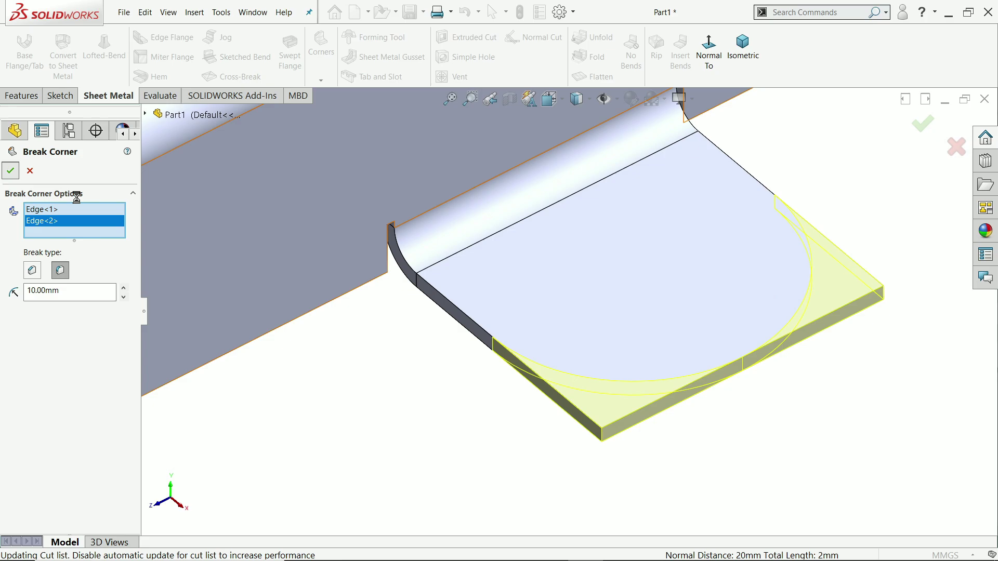
scroll(584, 334, up, 2)
- Add a Ø10 mm simple hole on the tab's top face, centred on its arc end
click(469, 62)
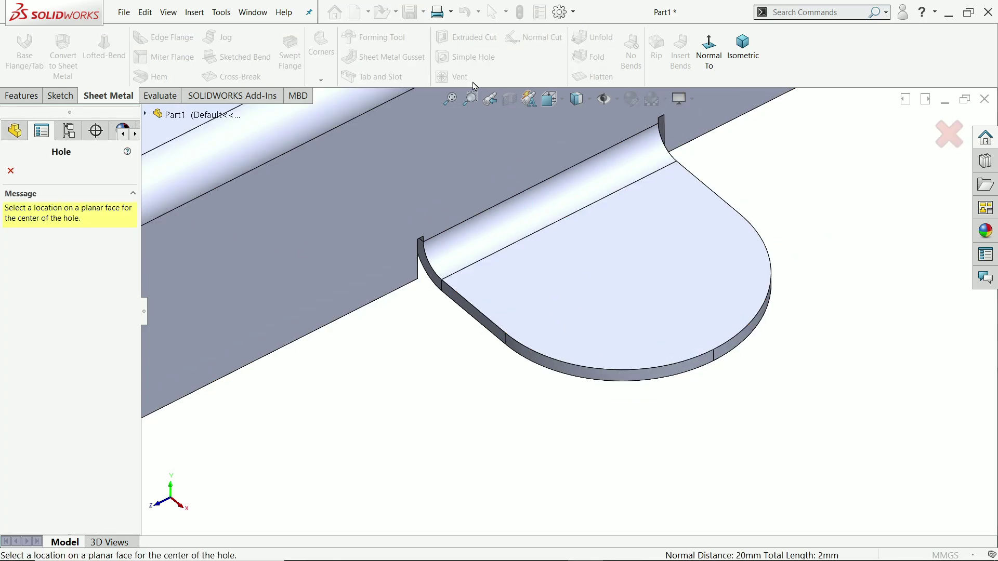
click(634, 300)
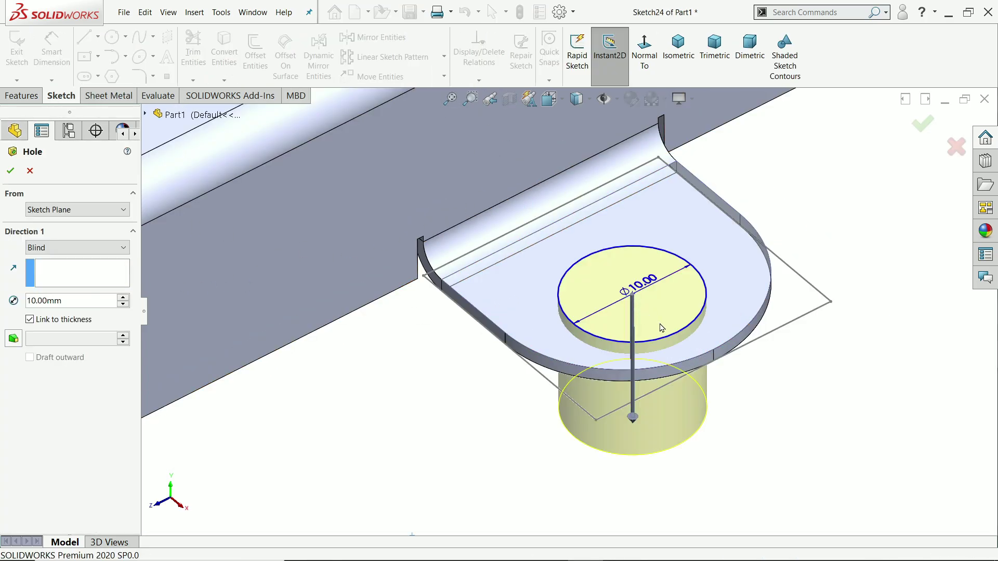
scroll(653, 311, down, 3)
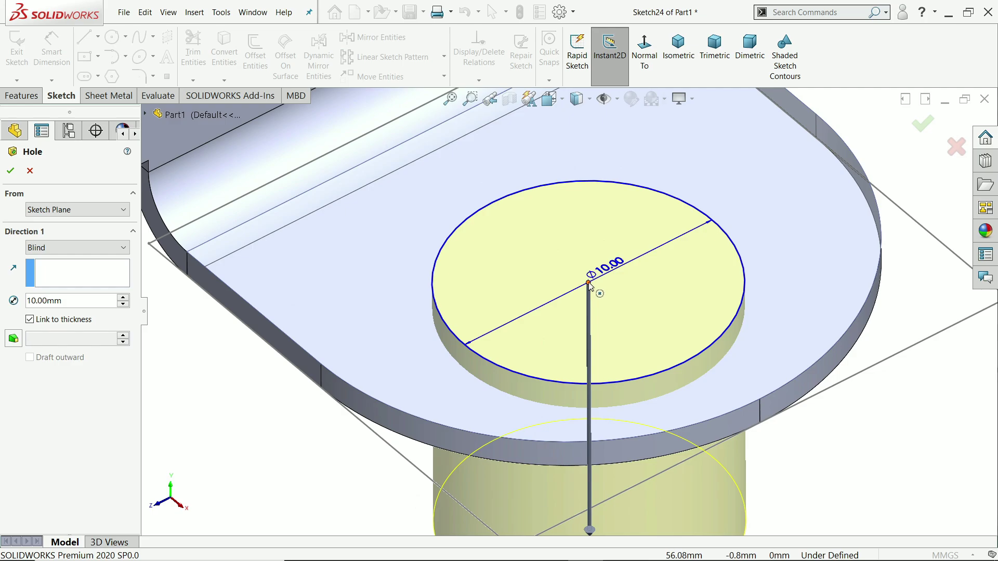
drag(590, 286, 569, 245)
scroll(571, 244, up, 3)
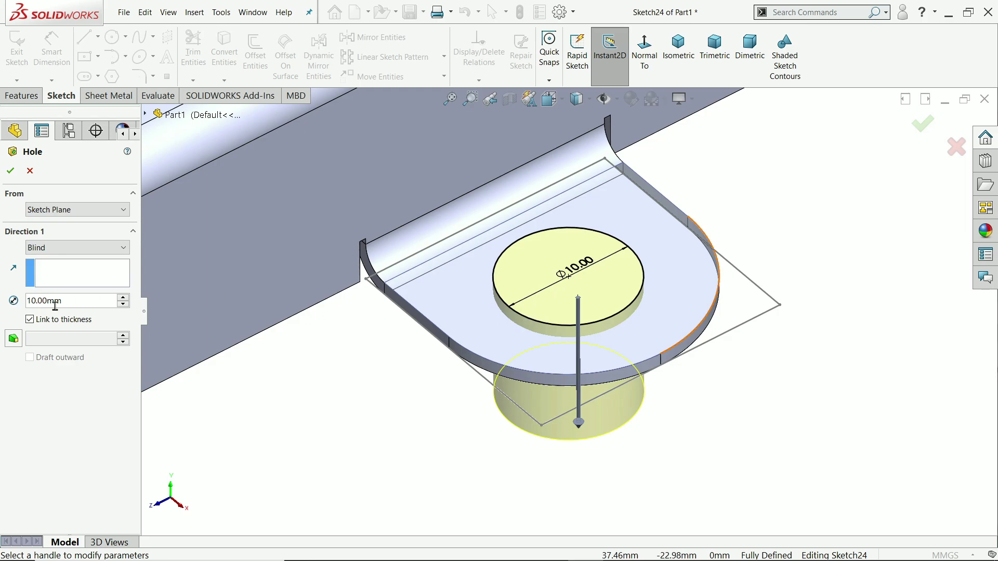
click(12, 177)
middle_drag(508, 414, 510, 394)
key(f)
click(526, 412)
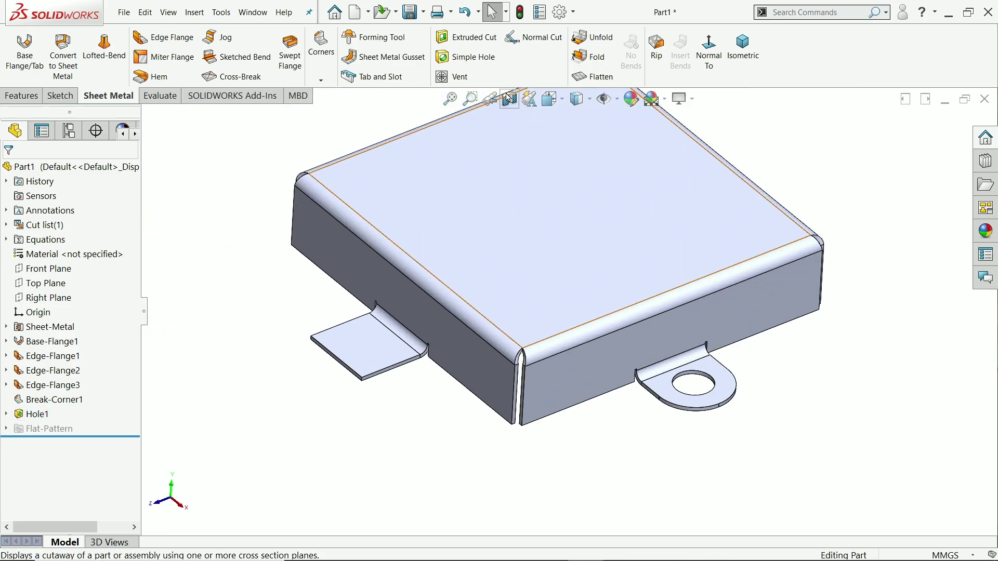
- Set up a mirror across the Right Plane with the tab flange and Hole1 selected
click(25, 100)
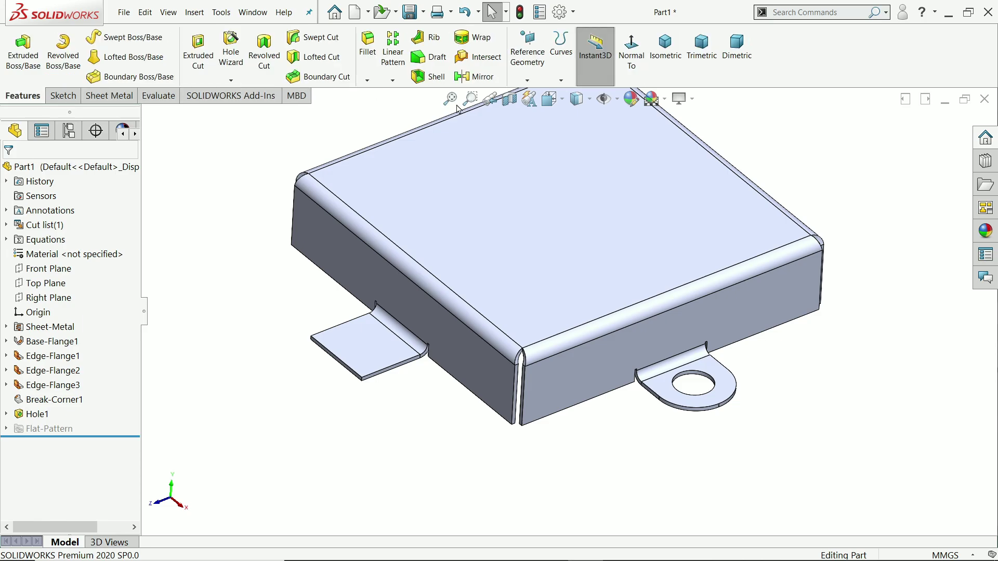
click(474, 77)
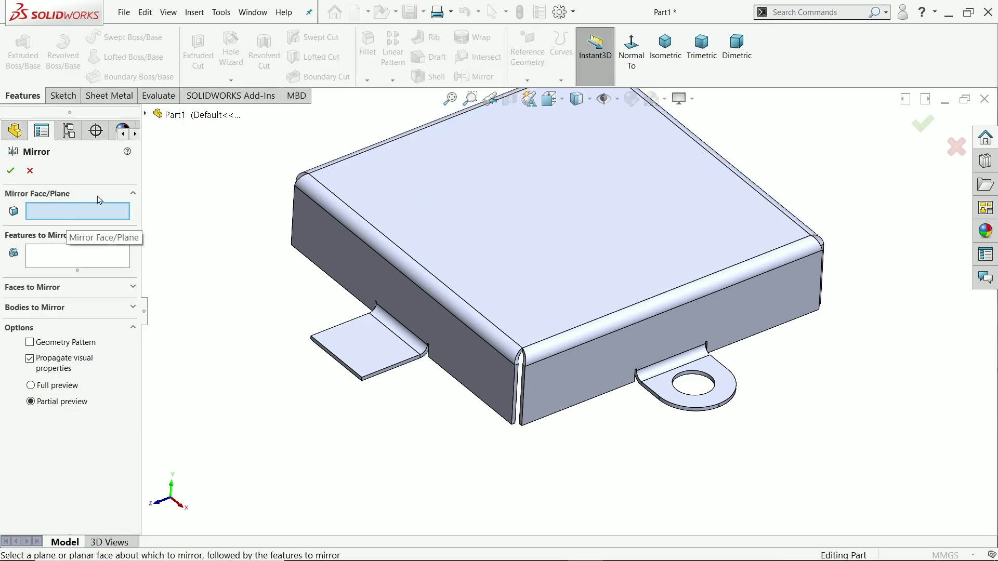
click(145, 114)
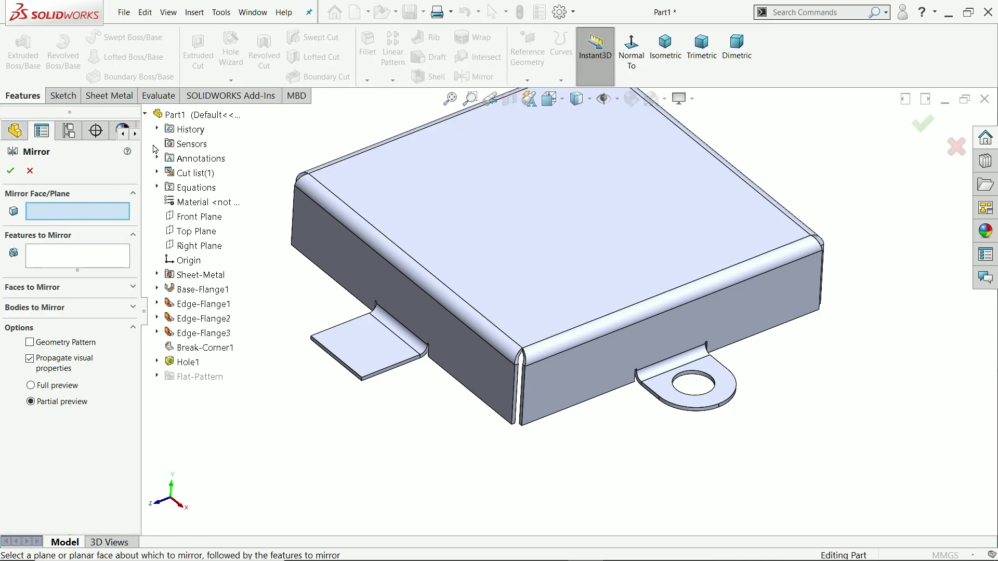
click(197, 248)
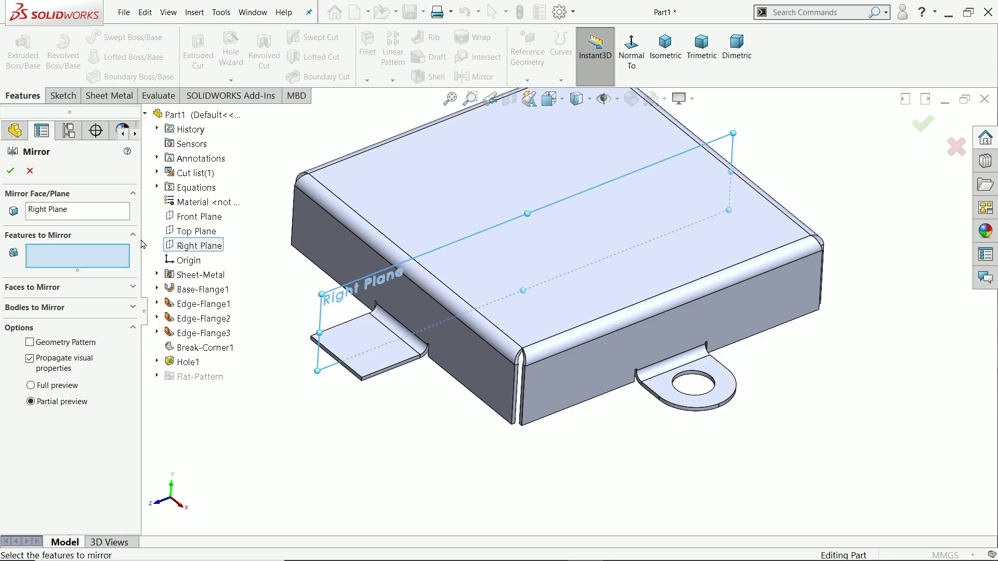
scroll(391, 326, down, 2)
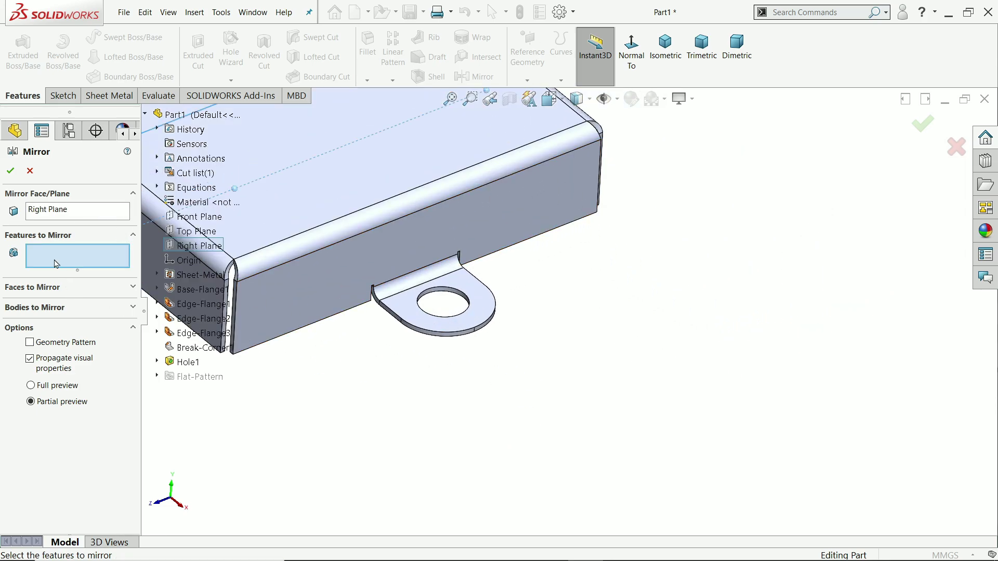
scroll(520, 311, up, 3)
scroll(556, 322, down, 4)
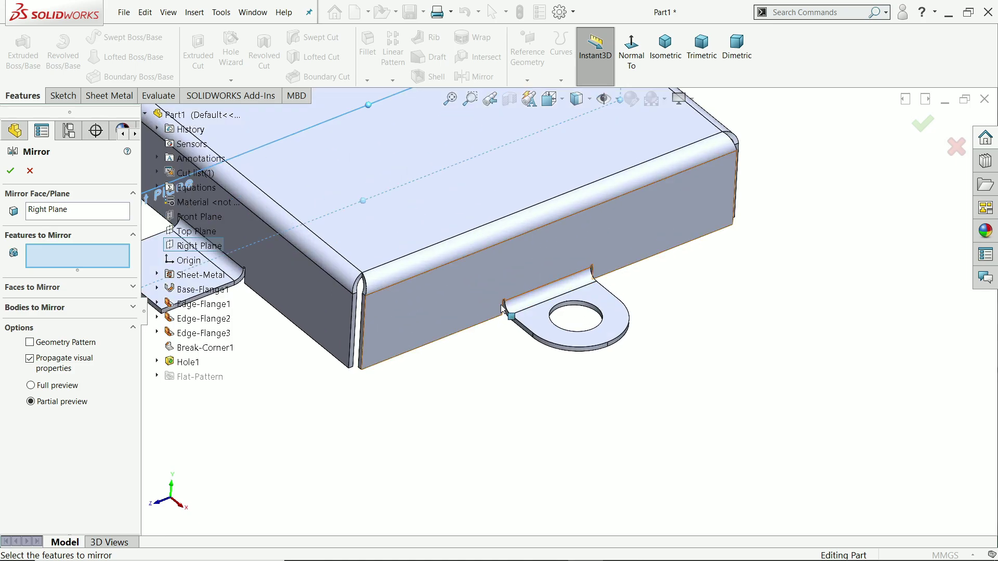
click(556, 336)
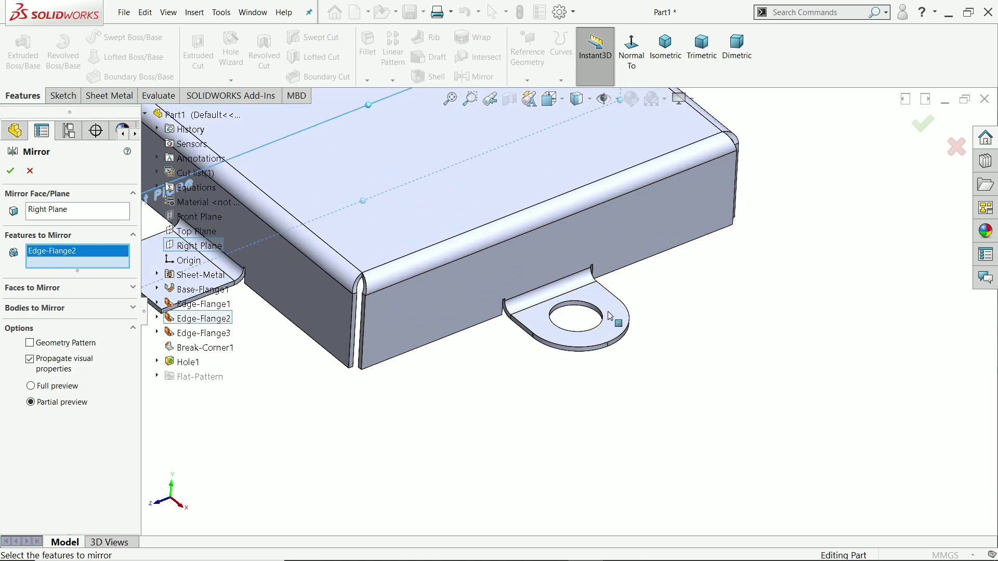
scroll(610, 315, down, 3)
click(555, 300)
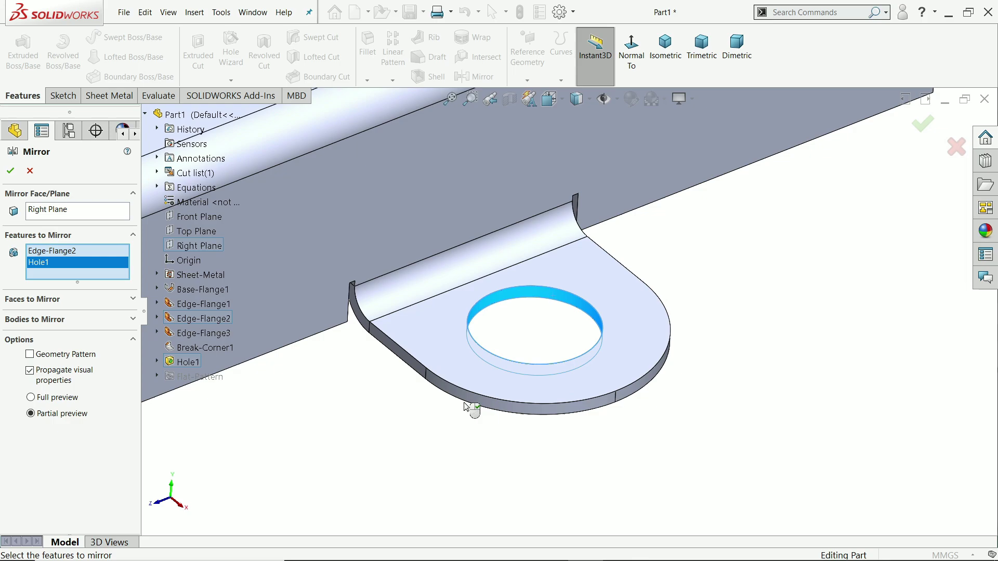
- Dismiss the cannot-be-mirrored error and confirm Mirror1 of the tab and hole
scroll(521, 406, up, 5)
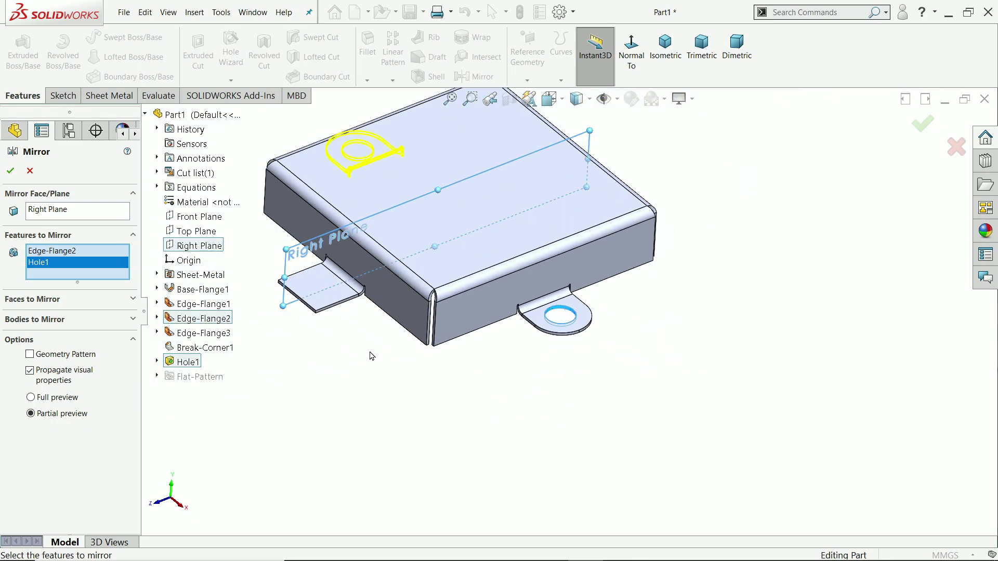
scroll(312, 359, down, 3)
click(206, 347)
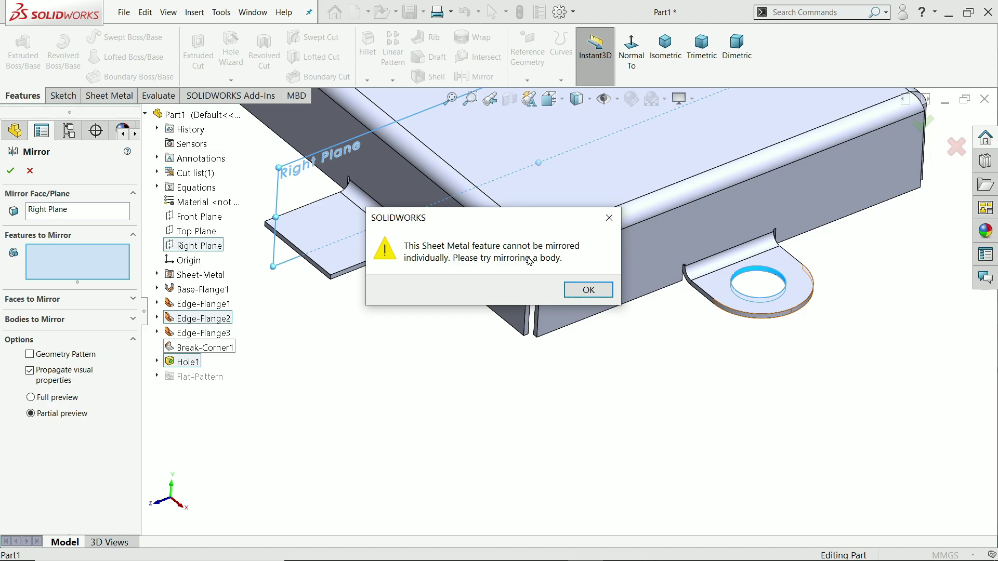
click(589, 289)
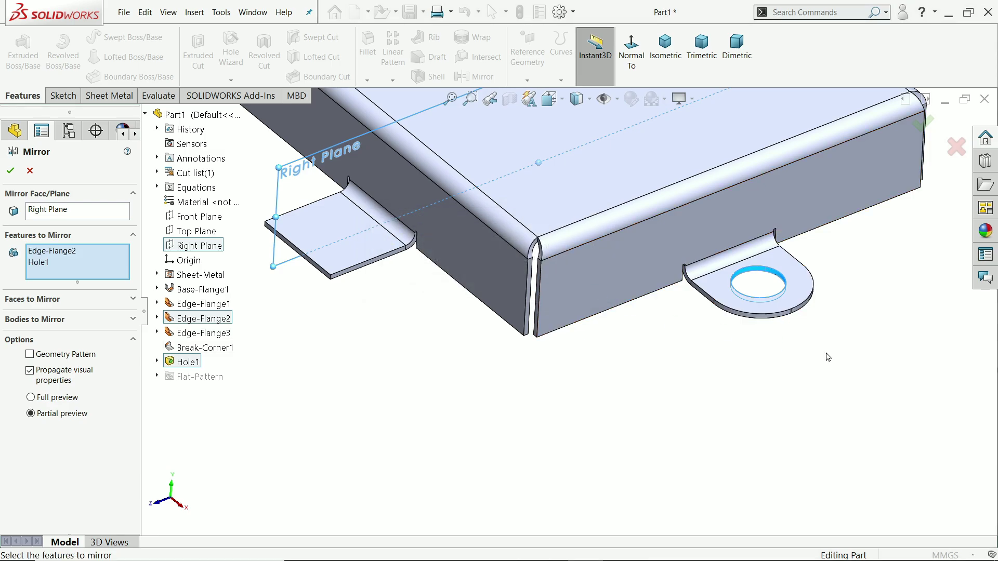
scroll(786, 317, down, 1)
middle_drag(765, 318, 520, 291)
scroll(381, 327, up, 3)
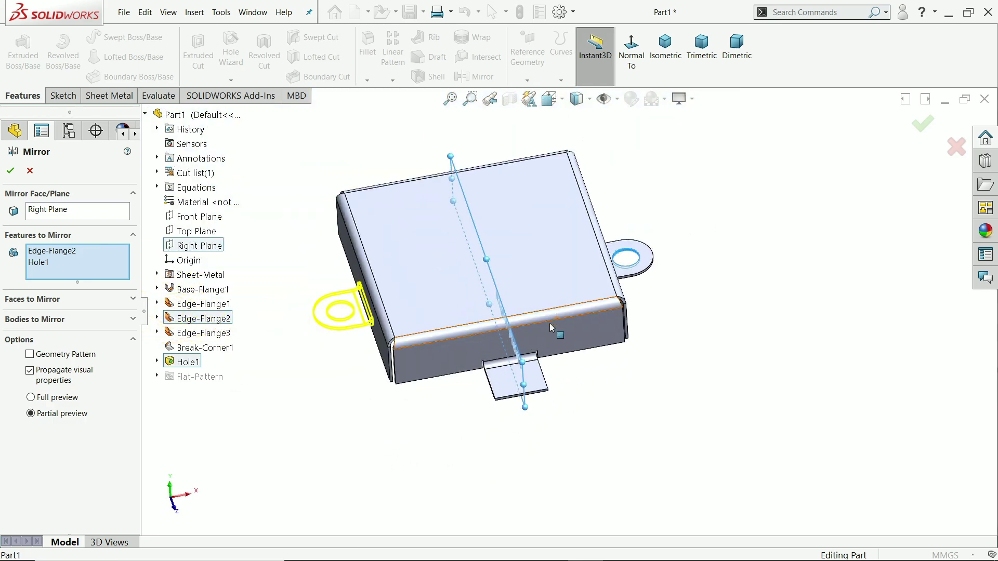
scroll(381, 327, down, 6)
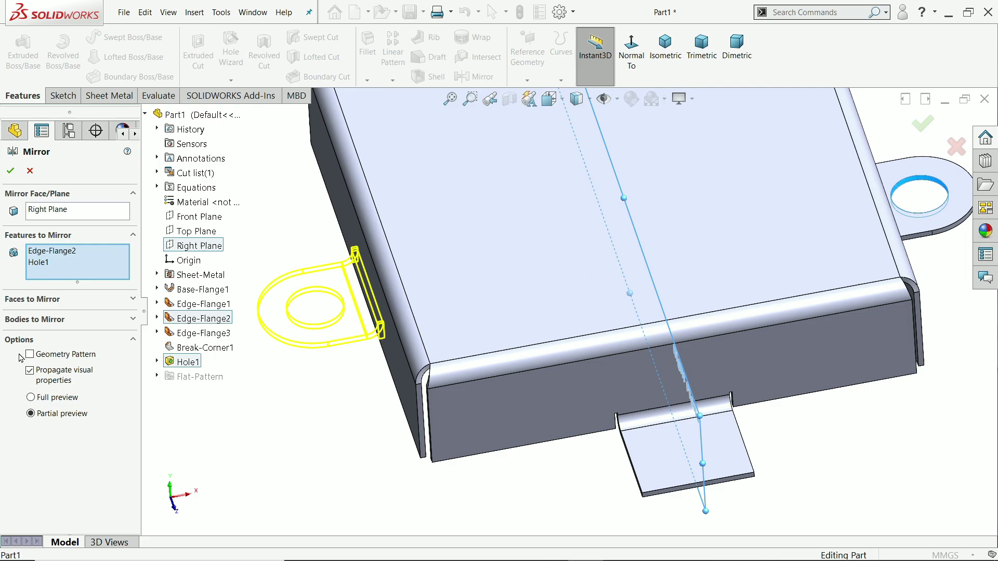
click(10, 170)
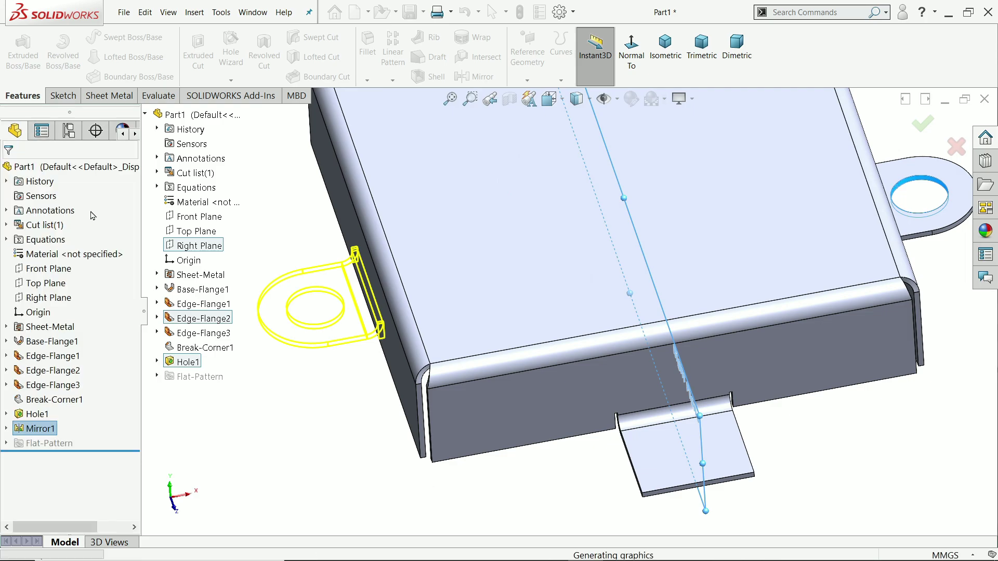
- Apply a 10 mm fillet Break Corner to both outer corner edges of the front tab
scroll(338, 332, up, 5)
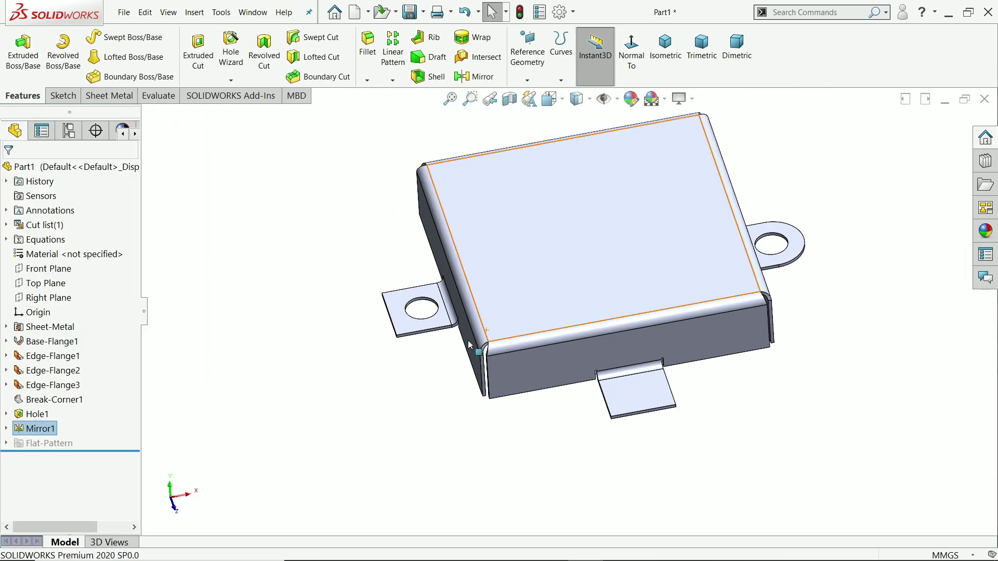
scroll(638, 344, down, 2)
middle_drag(639, 343, 599, 335)
scroll(641, 423, down, 3)
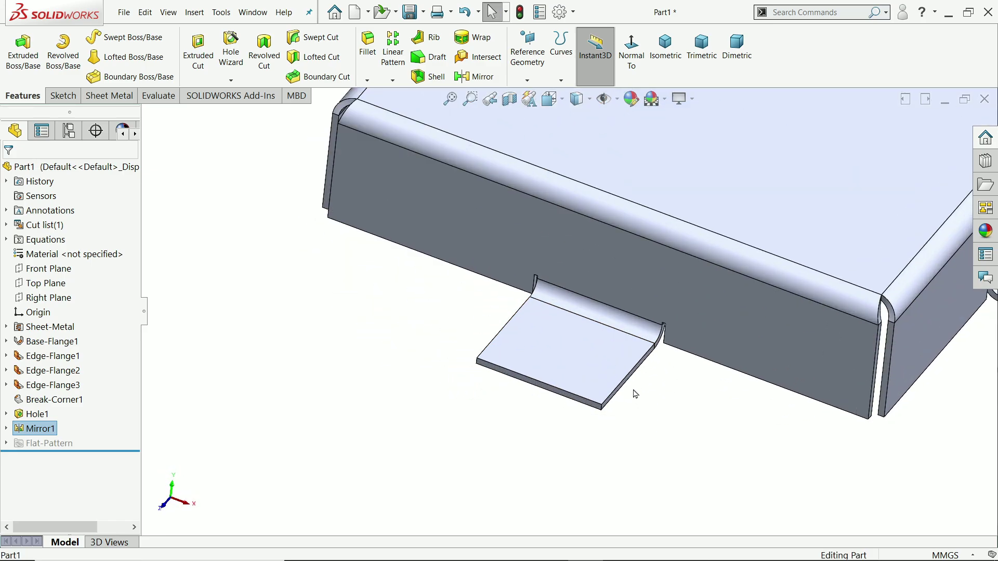
scroll(636, 397, down, 3)
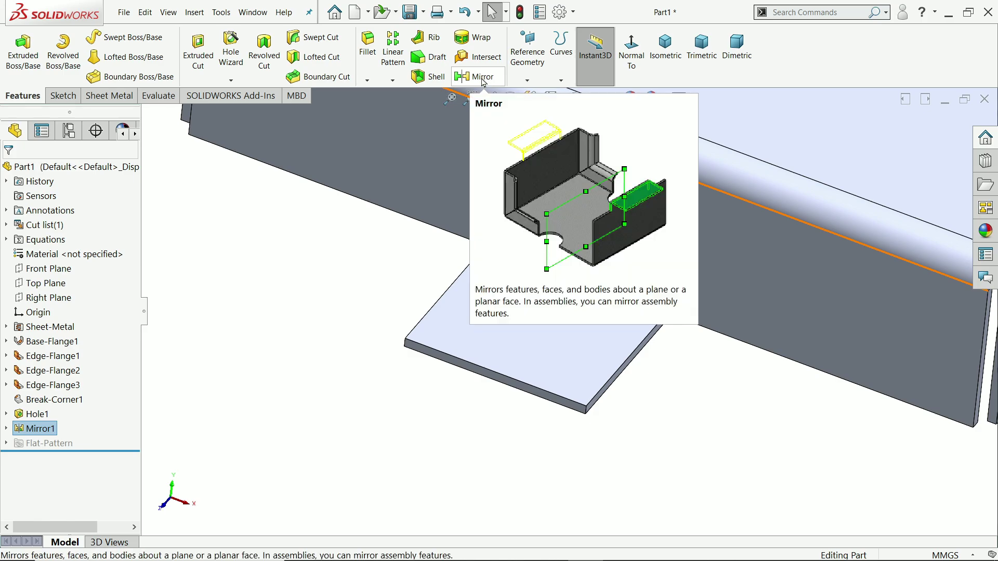
click(108, 96)
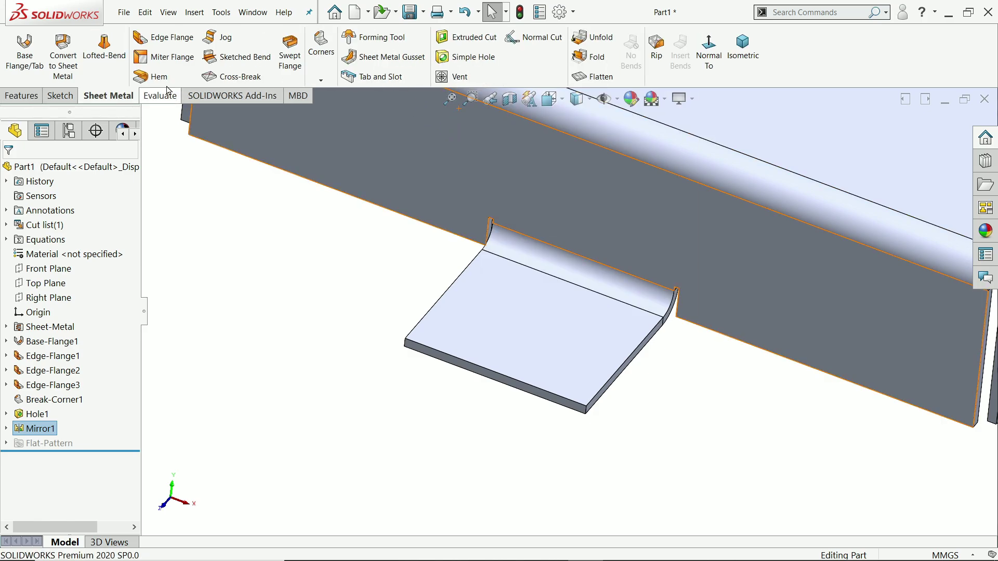
click(321, 82)
click(363, 123)
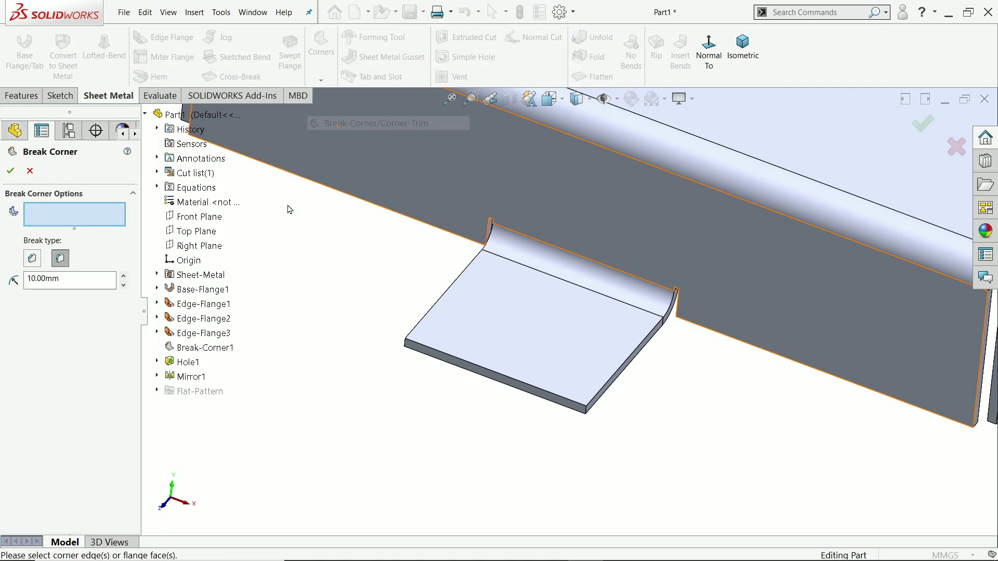
click(408, 348)
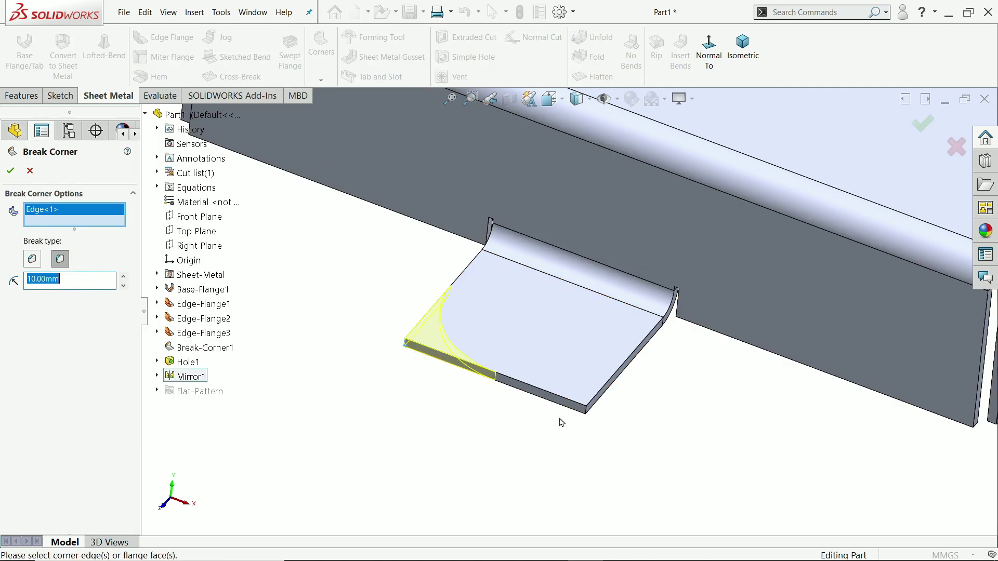
click(587, 414)
key(Return)
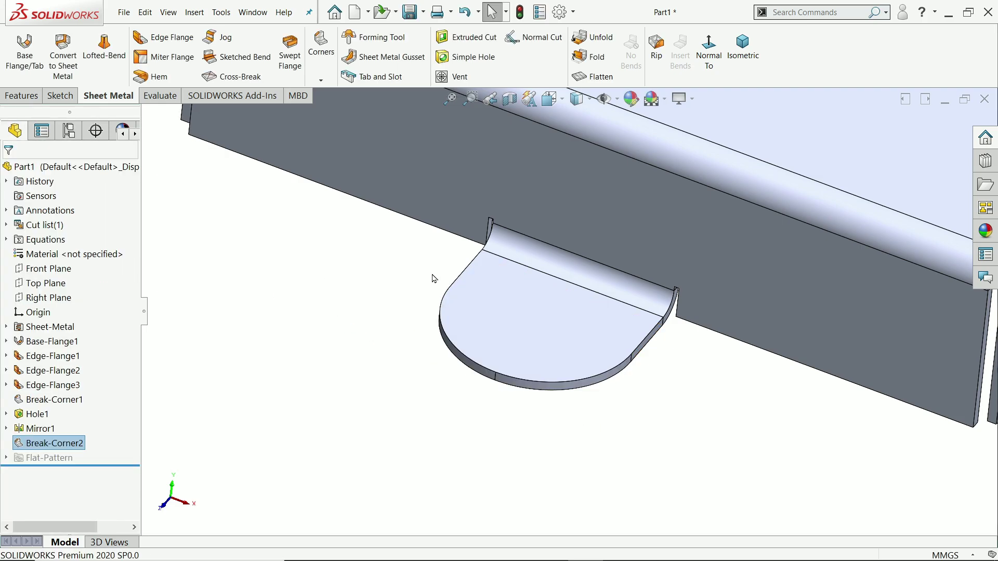
- Cut a 10 mm simple hole, Hole2, centred on the second rounded tab
click(462, 58)
click(535, 332)
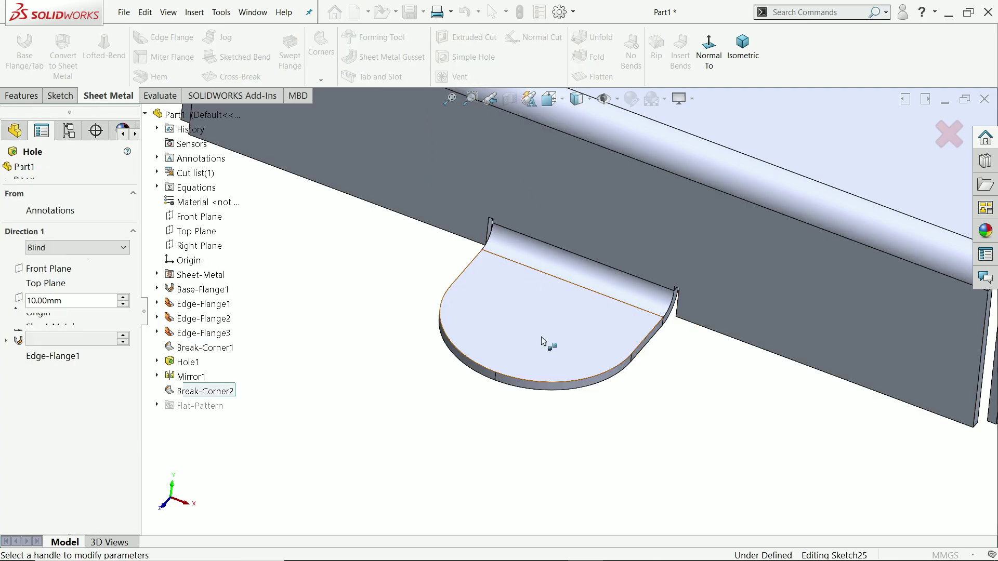
scroll(543, 338, down, 3)
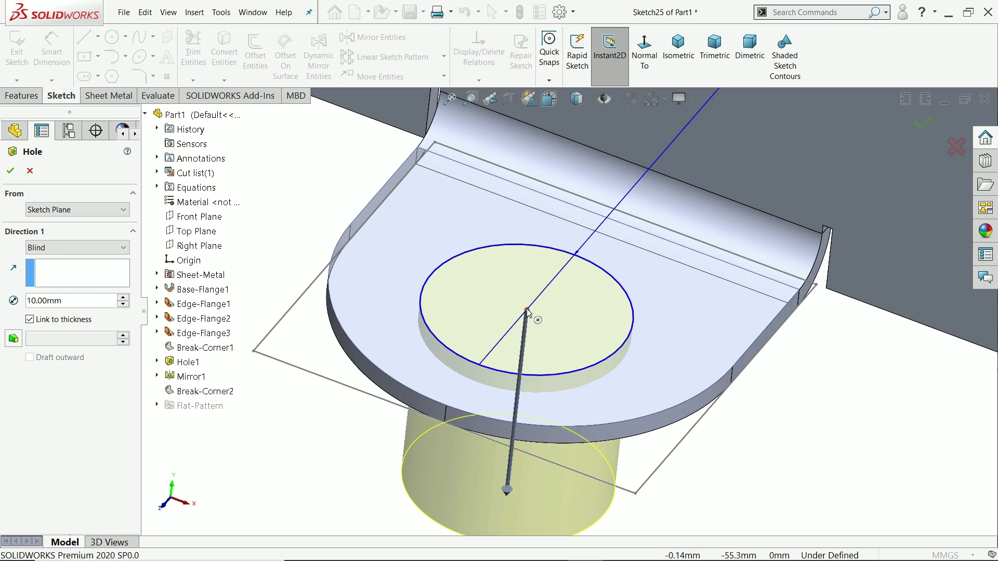
mouse_move(527, 311)
mouse_down()
mouse_move(555, 298)
mouse_move(512, 292)
mouse_move(600, 373)
mouse_move(624, 422)
mouse_move(603, 444)
mouse_move(543, 299)
mouse_up()
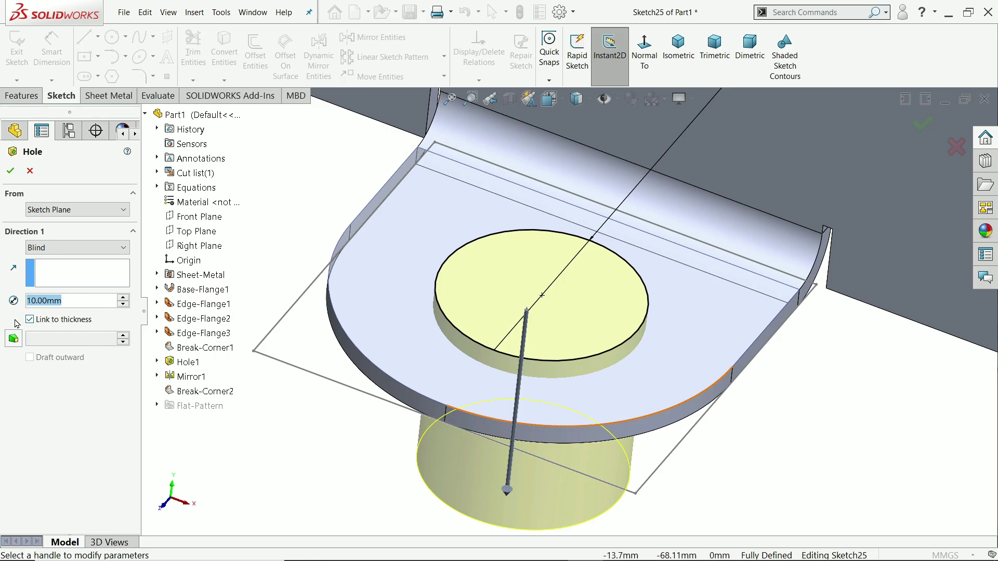
click(12, 170)
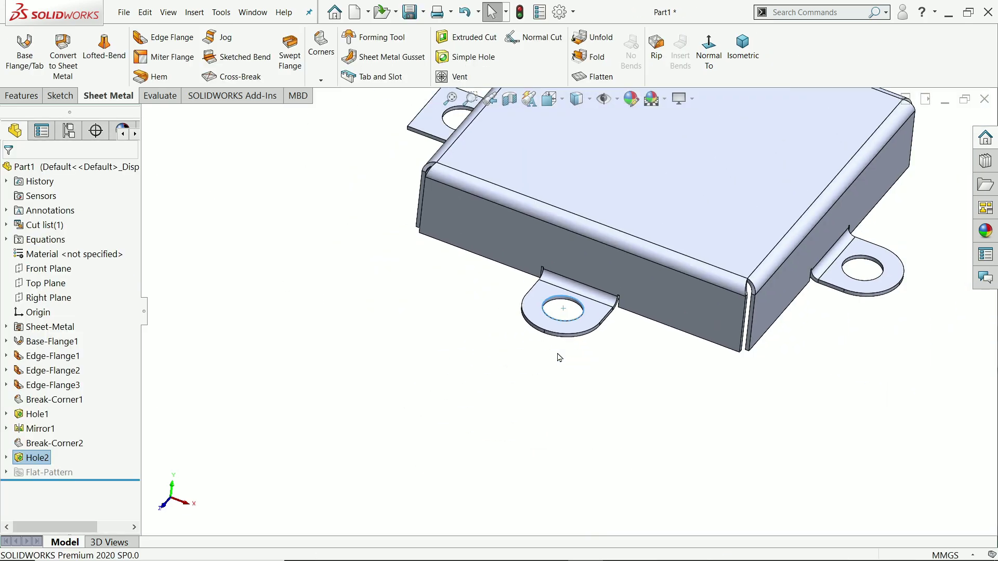
- Mirror Hole2 and the front tab Edge-Flange3 across the Front Plane
click(3, 97)
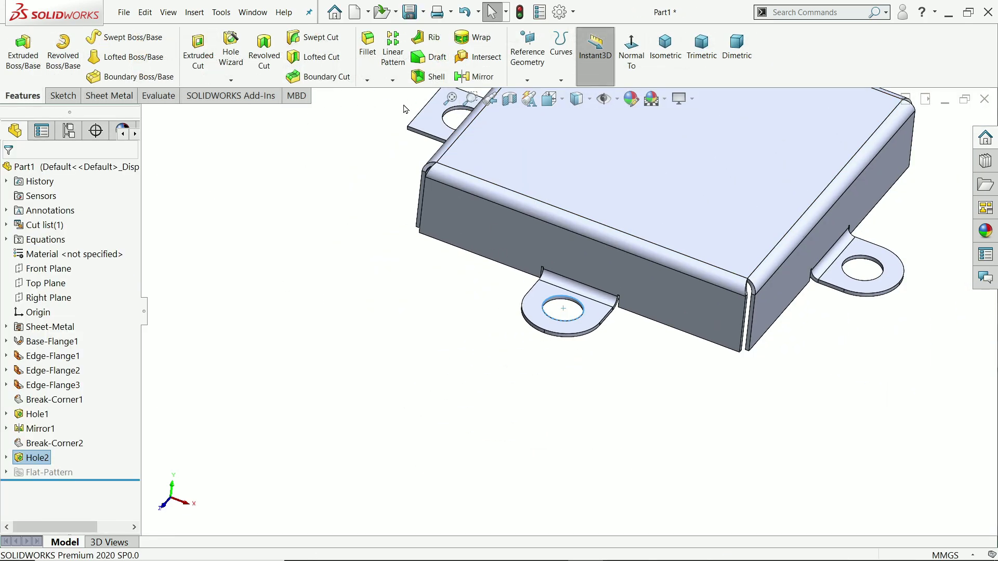
click(473, 81)
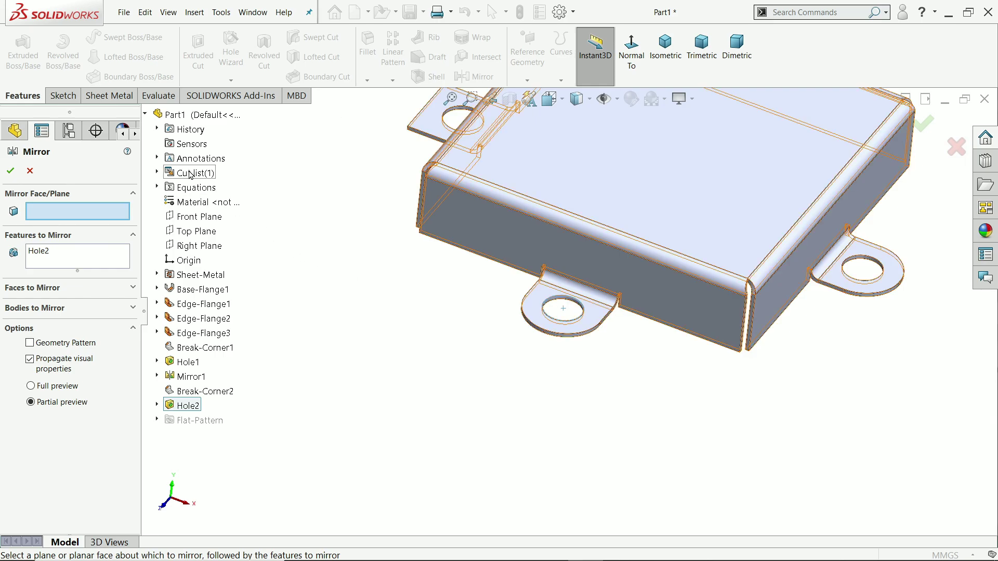
click(198, 222)
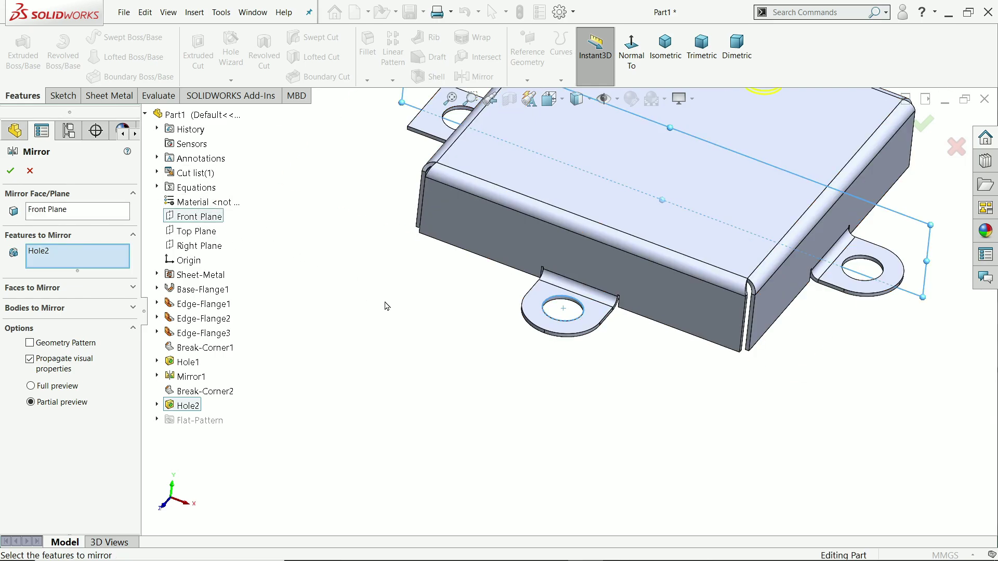
key(f)
scroll(613, 260, down, 4)
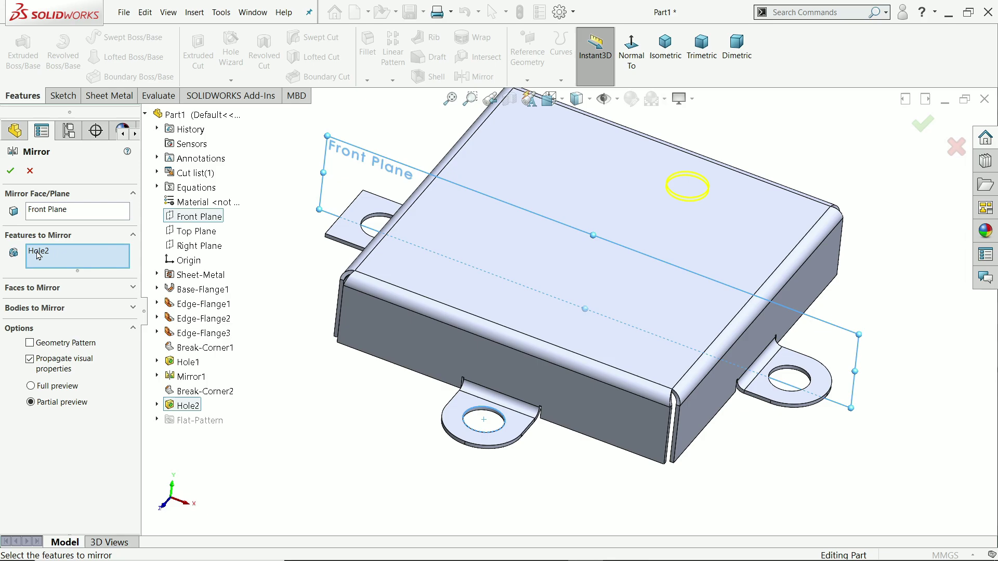
click(515, 431)
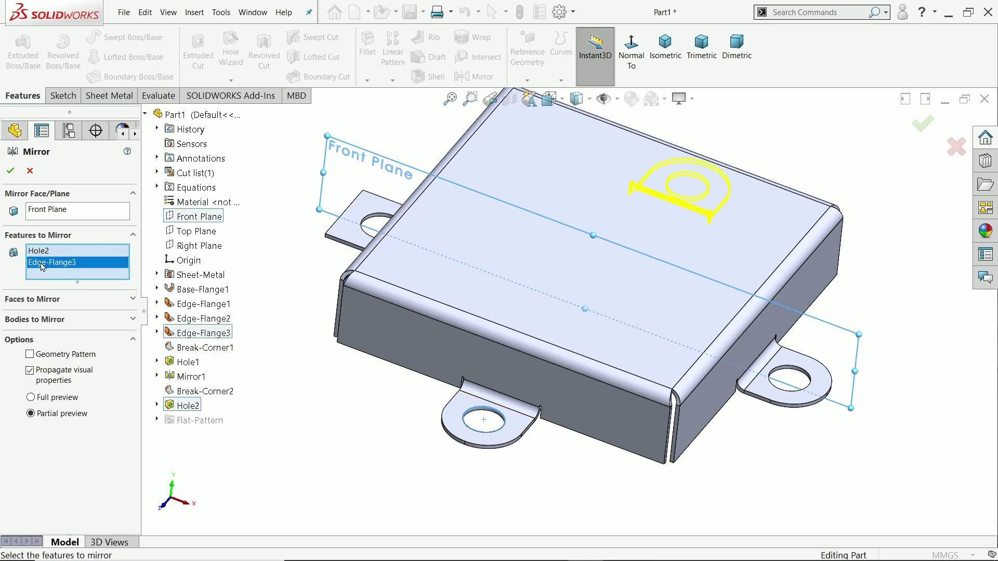
click(10, 171)
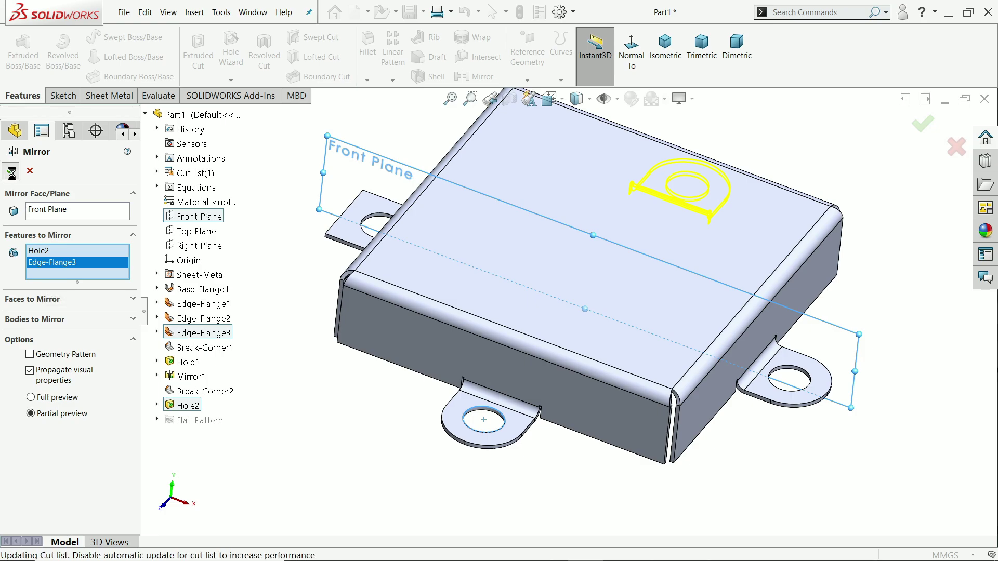
- Start a Break Corner and pick both outer corner edges of the left tab
key(f)
middle_drag(519, 395, 596, 408)
scroll(557, 363, down, 5)
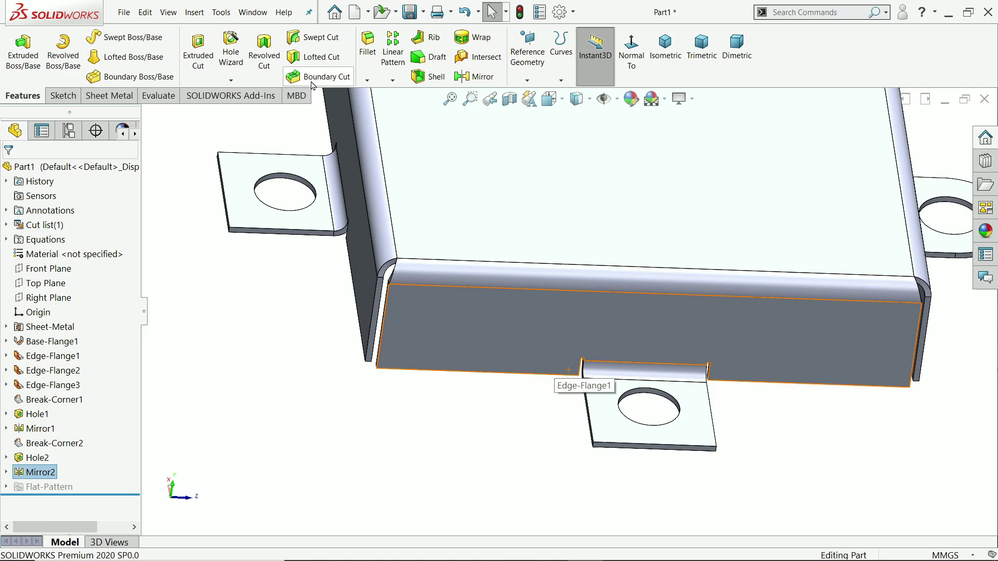
click(109, 96)
click(321, 79)
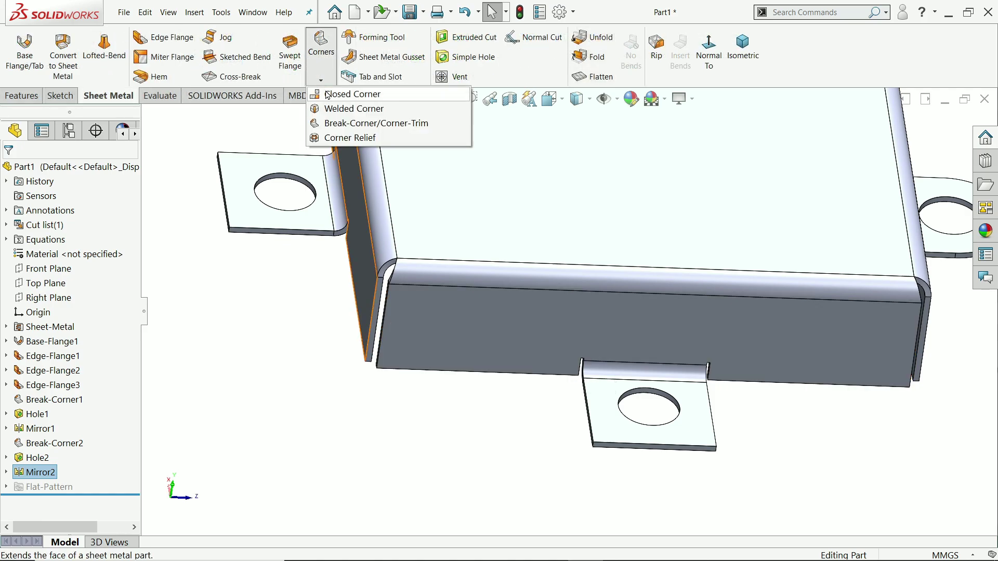
click(335, 124)
click(232, 229)
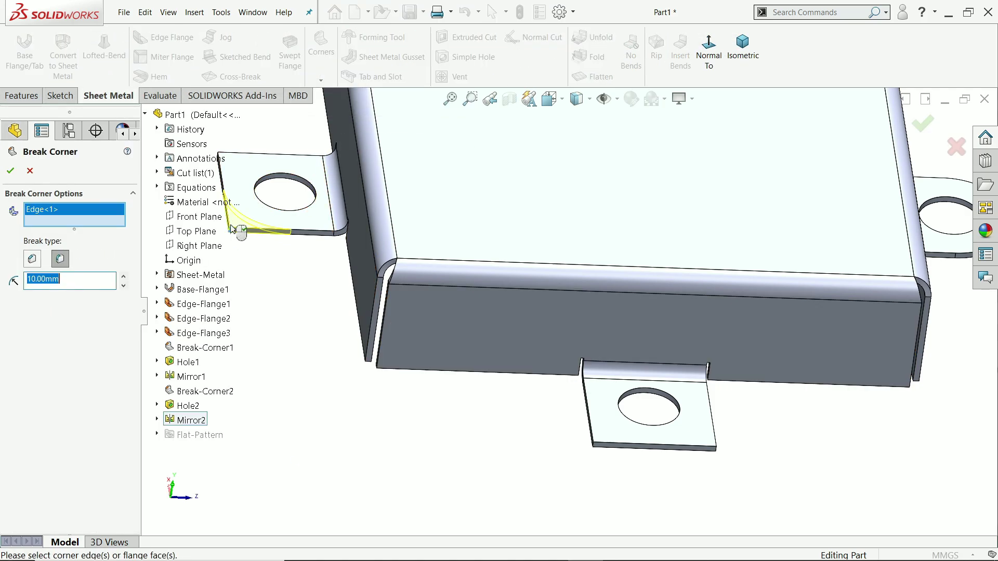
scroll(305, 186, down, 6)
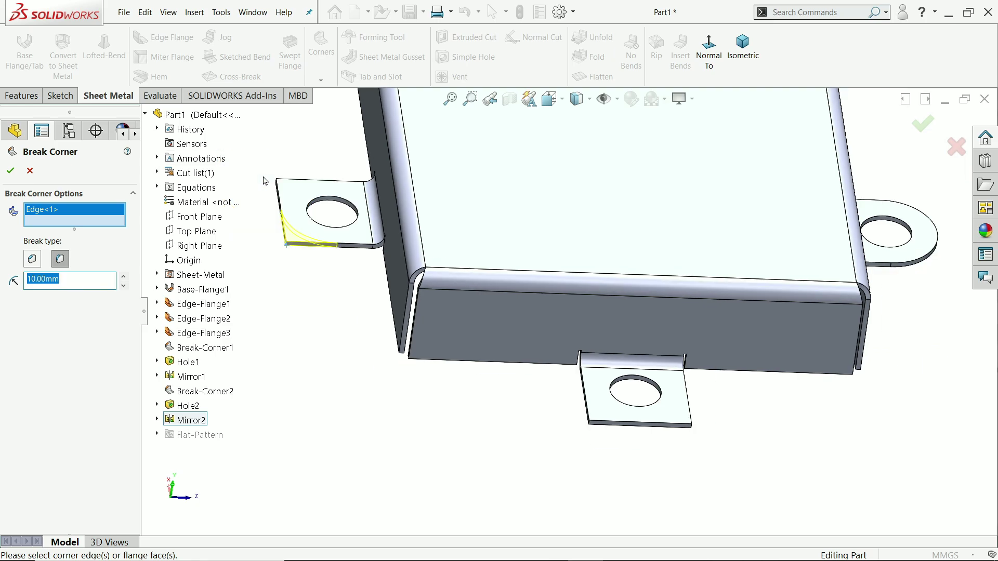
click(306, 186)
- Add the other tab's two corner edges, confirm the 10 mm fillet, and view isometrically
scroll(345, 216, up, 8)
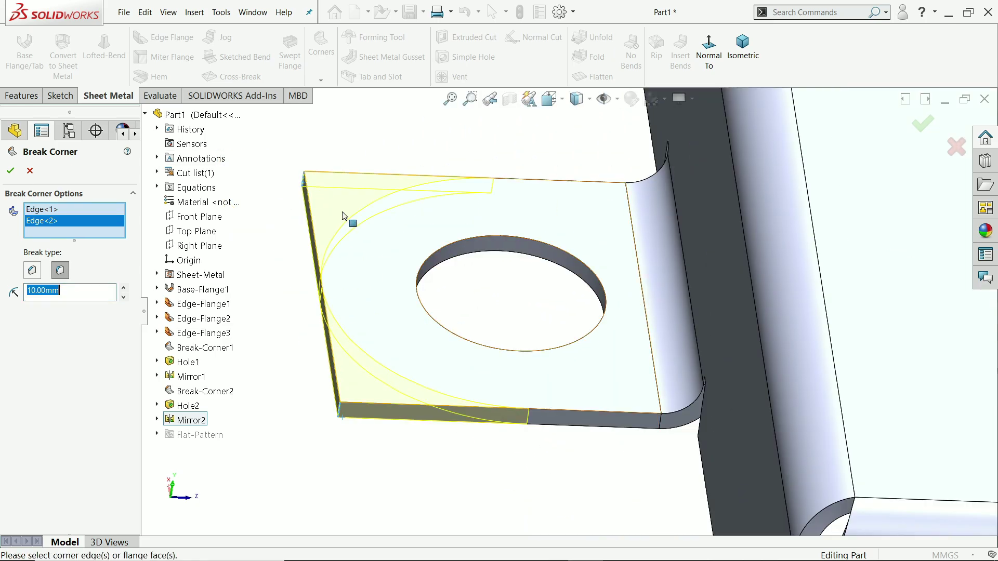
scroll(763, 436, down, 5)
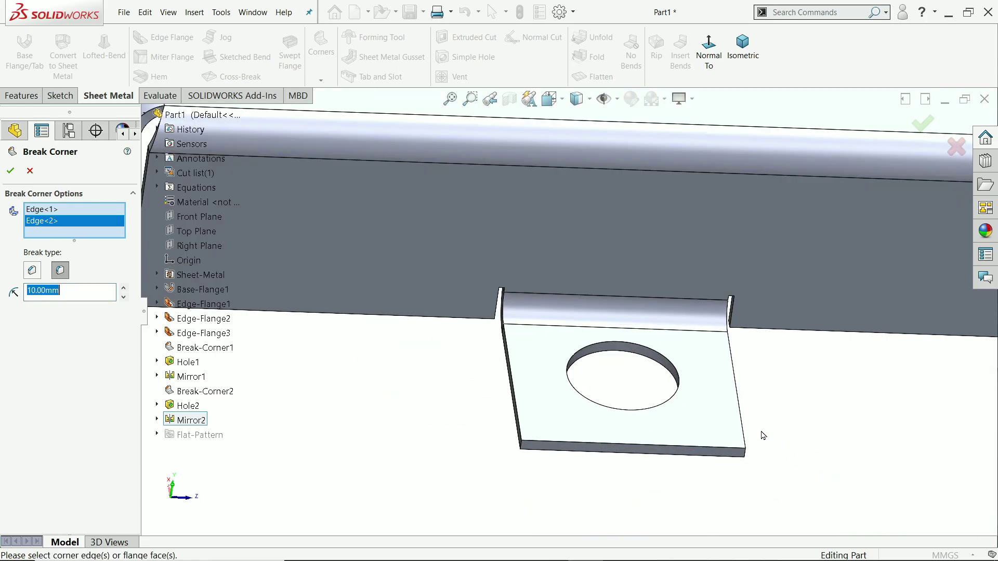
click(745, 457)
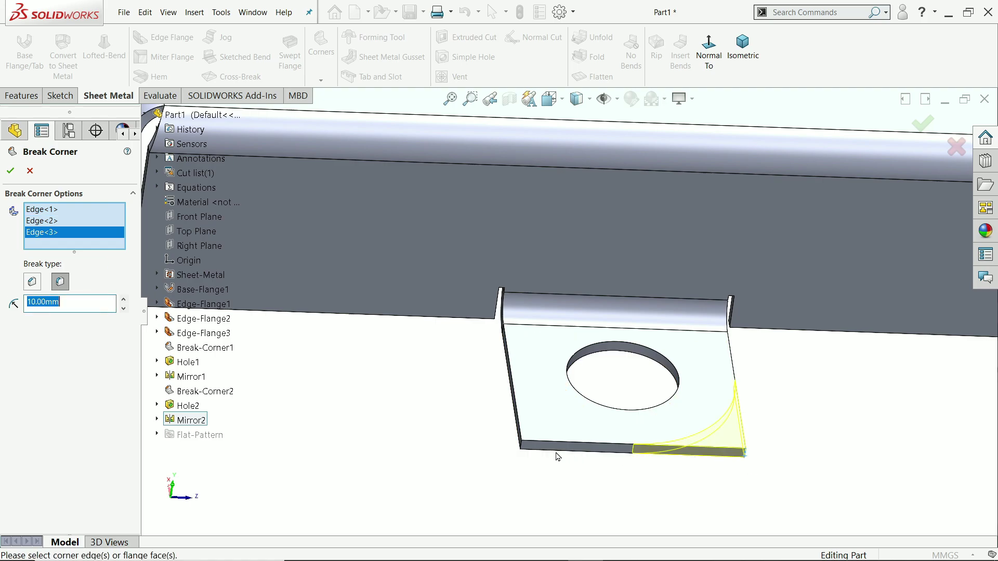
click(522, 447)
click(10, 171)
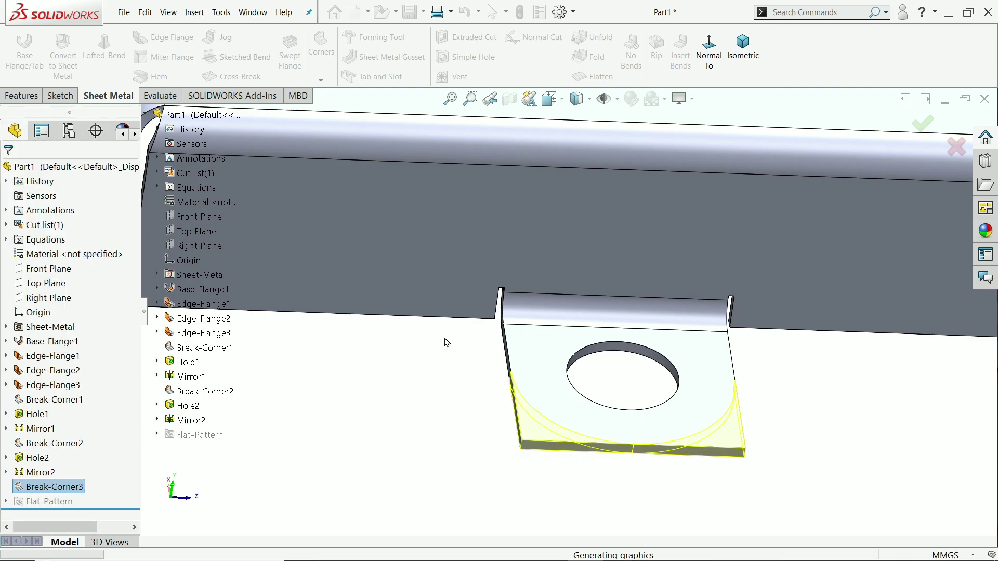
key(f)
mouse_move(445, 341)
middle_down()
mouse_move(468, 346)
mouse_move(447, 348)
middle_up()
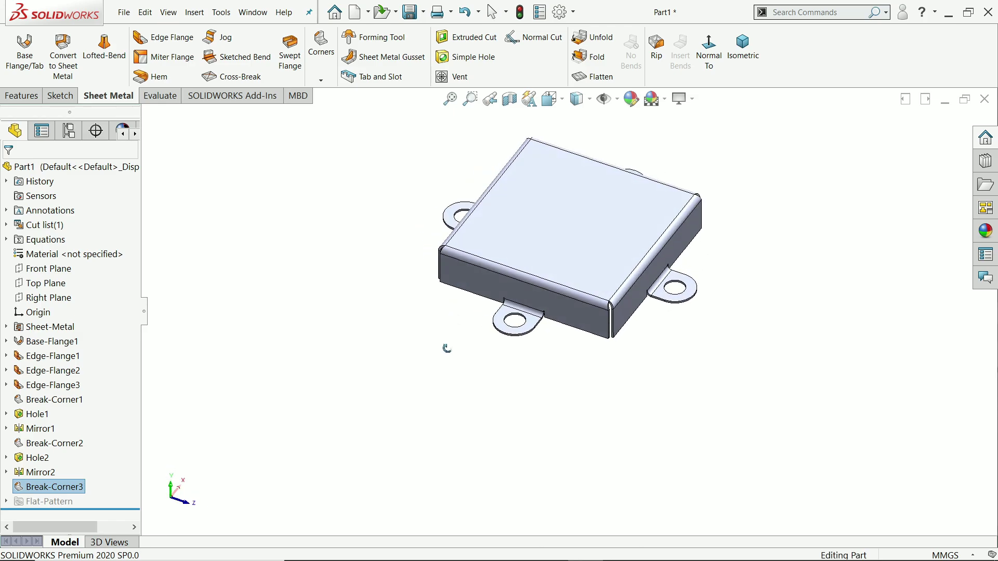
click(742, 48)
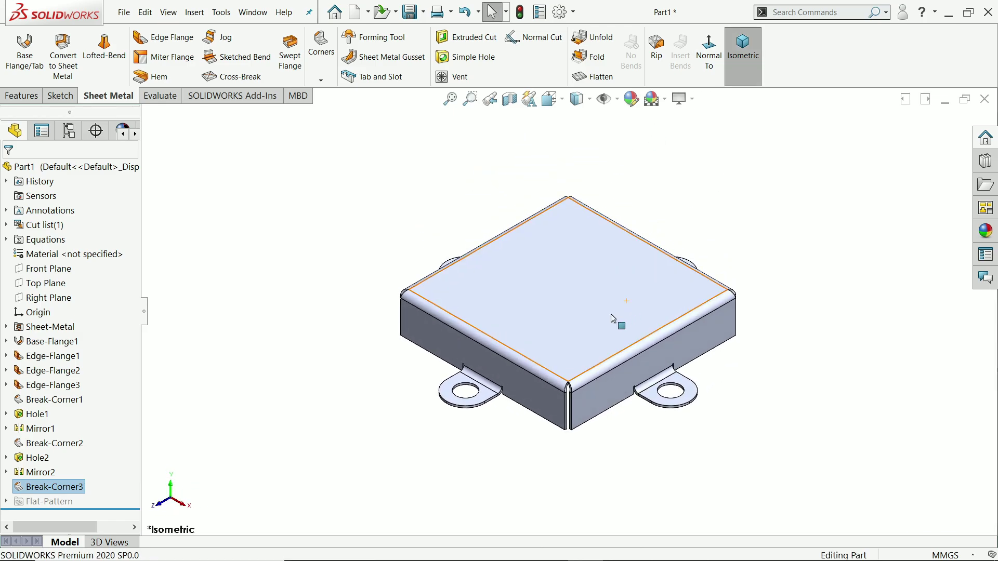
- Switch to Photos showing the vent drawing's Ø29, Ø46.5, Ø64 and Ø80 rings
key(alt+Tab)
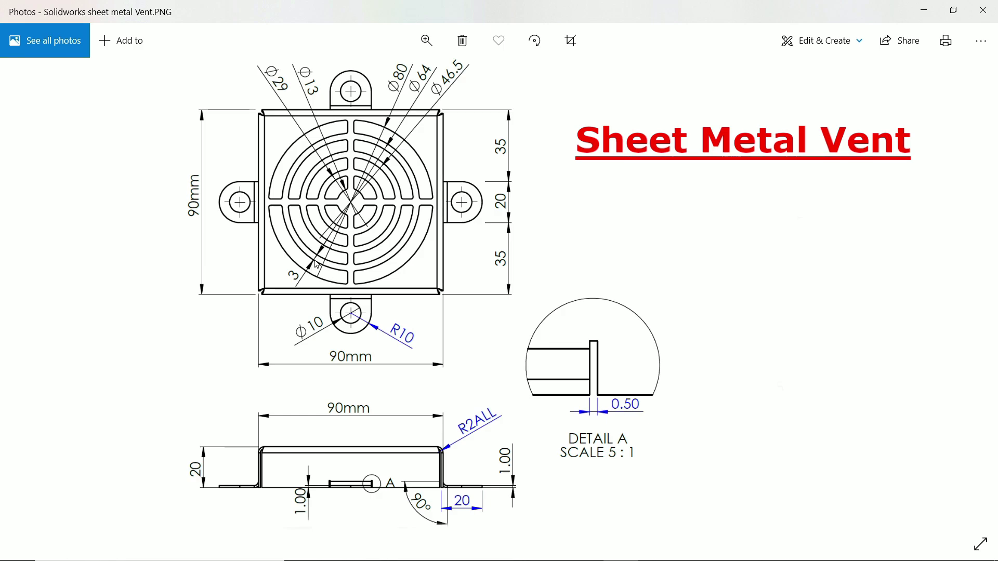
- Start a new sketch on the cover's top face using the Circle tool
click(934, 13)
click(552, 283)
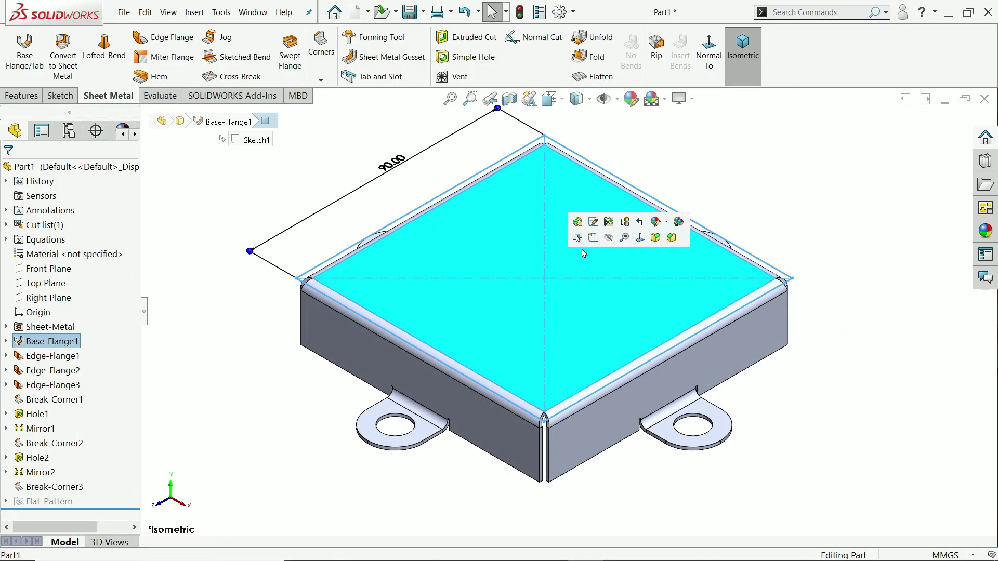
click(592, 238)
click(111, 36)
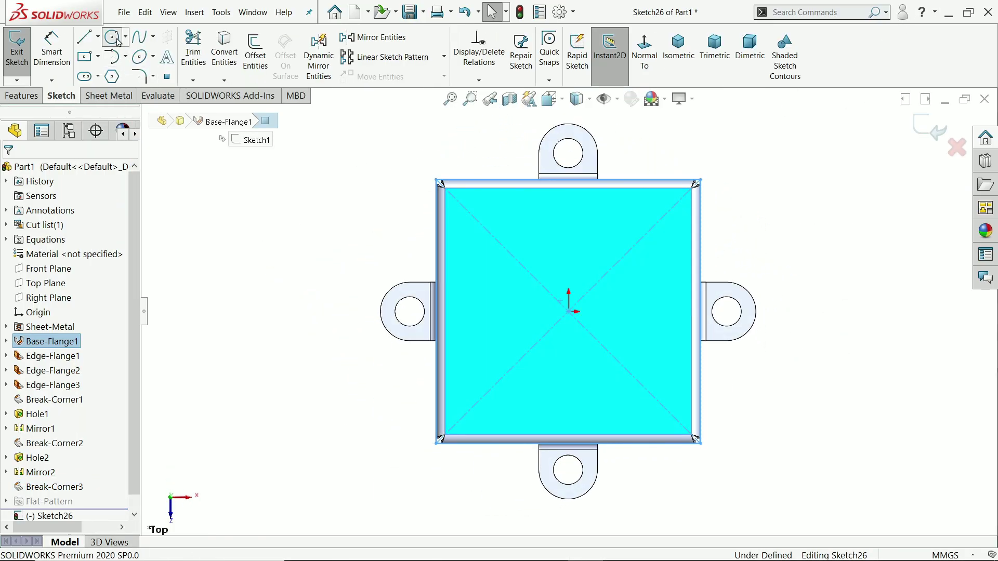
scroll(560, 344, down, 3)
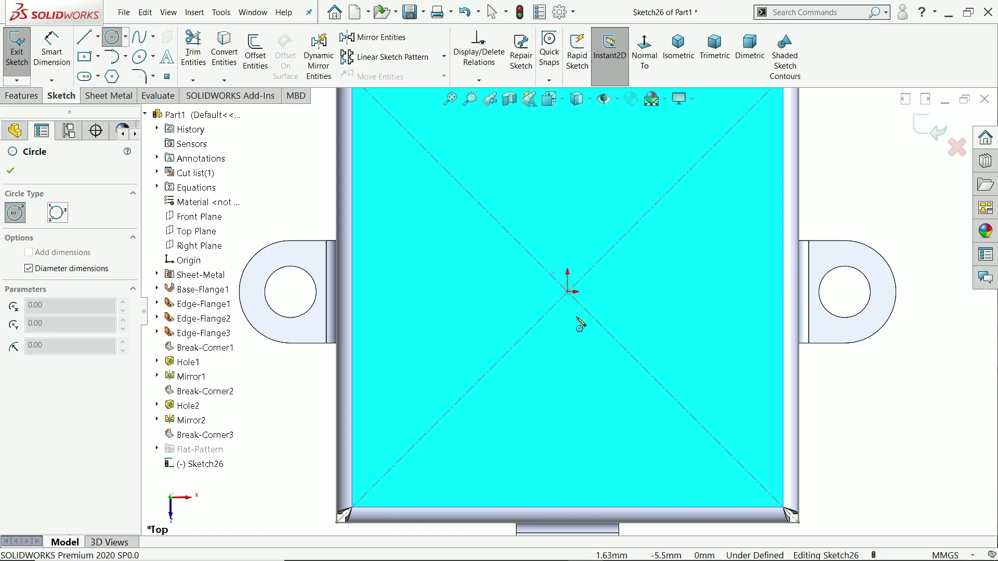
- Draw Ø80 and Ø64 circles centred on the sketch origin
click(569, 292)
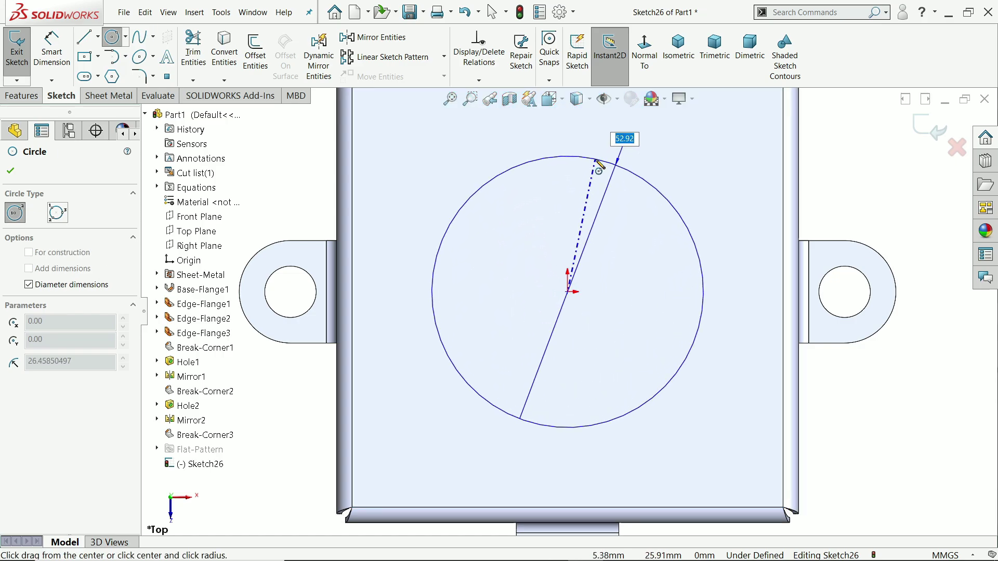
text(80)
key(Return)
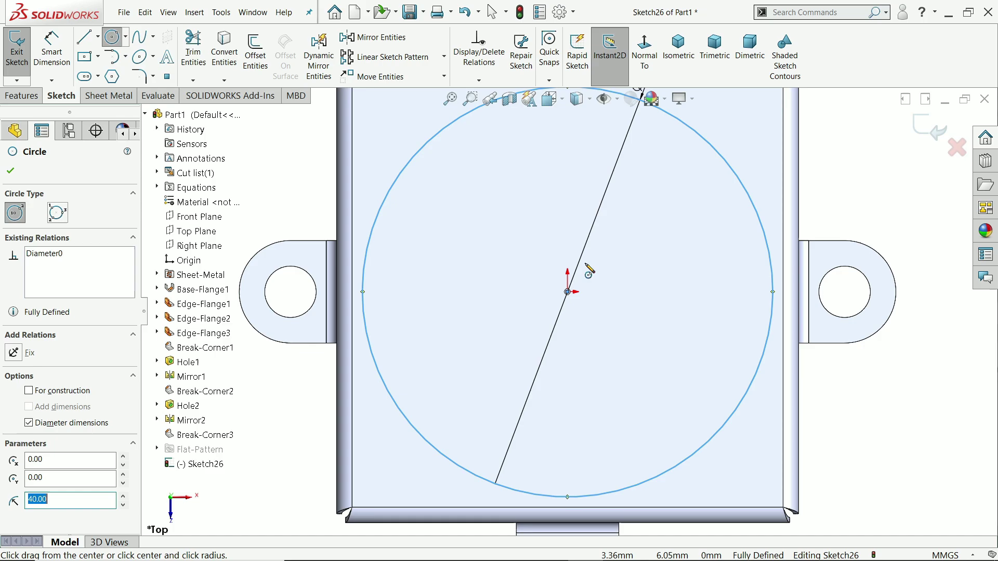
scroll(572, 298, up, 2)
click(569, 297)
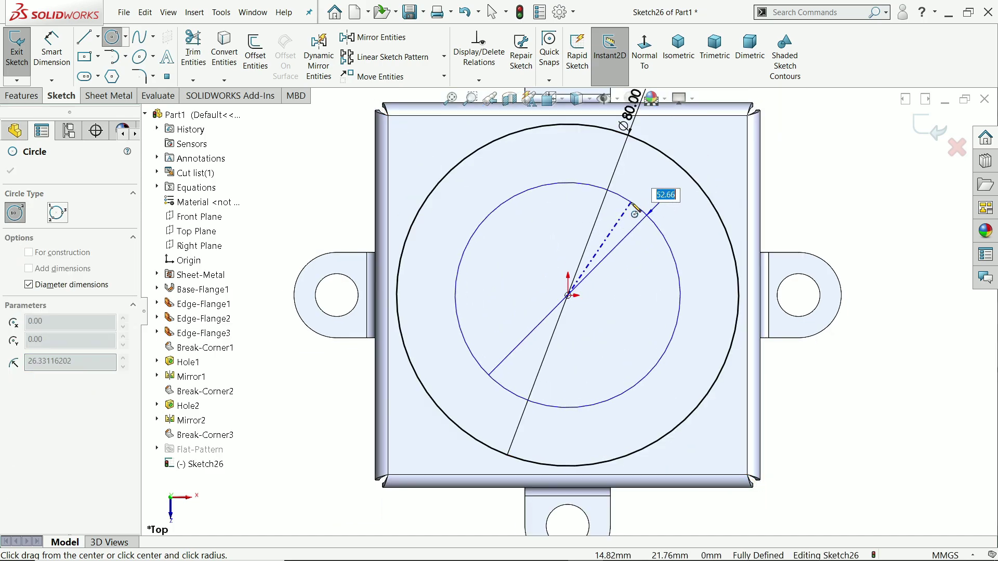
text(64)
key(Return)
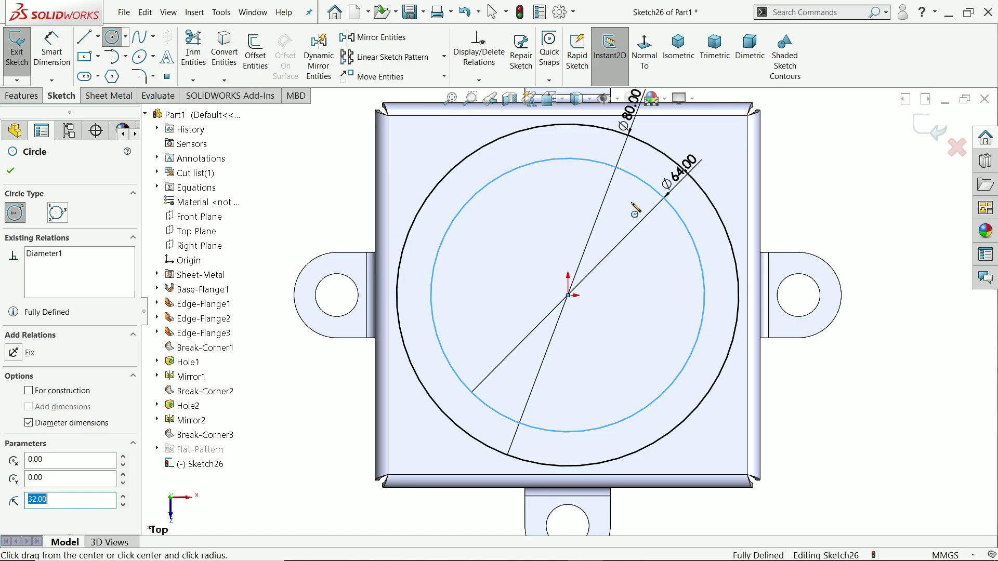
- Add concentric Ø46.5, Ø29 and Ø13 circles at the origin
click(568, 296)
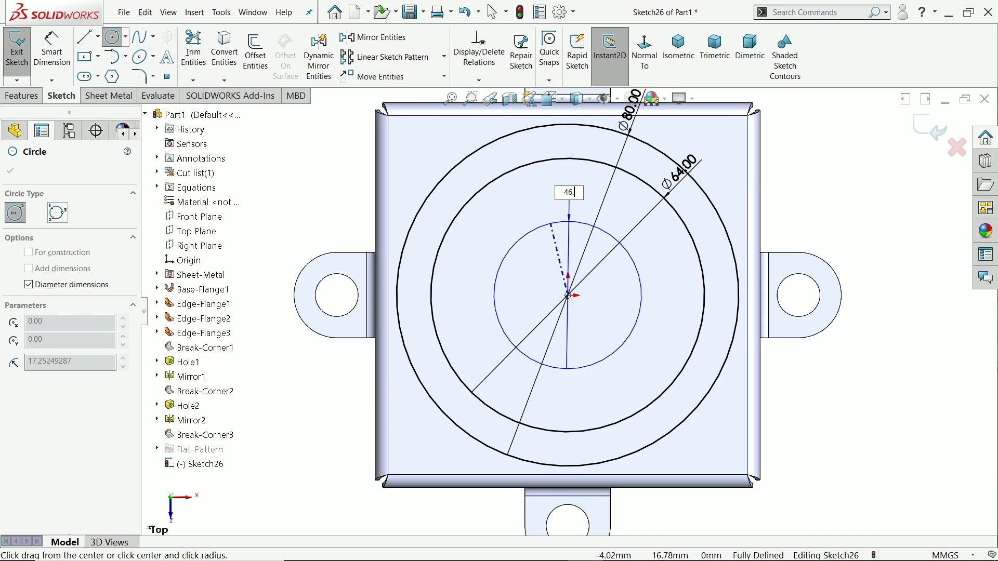
text(46.5)
key(Return)
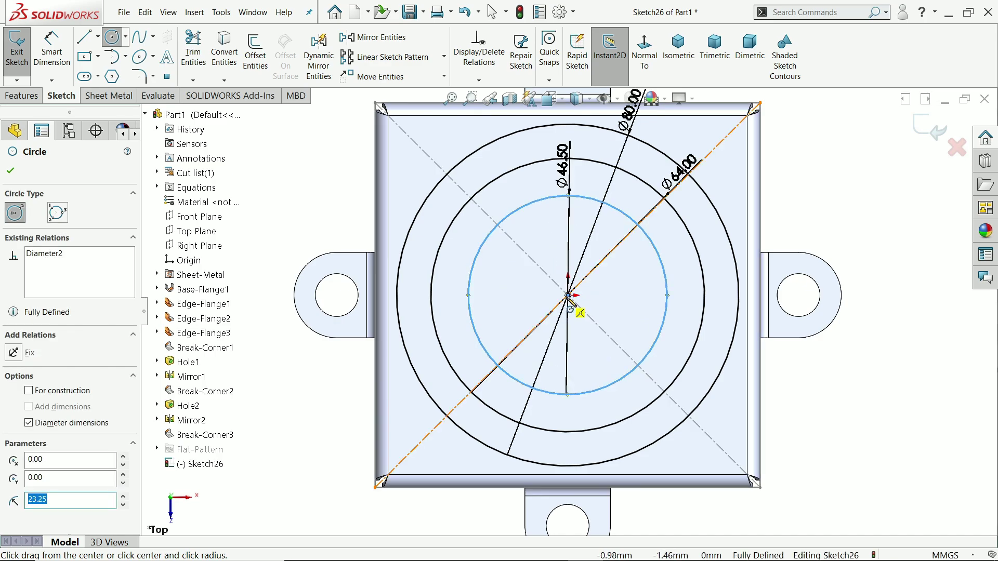
click(568, 296)
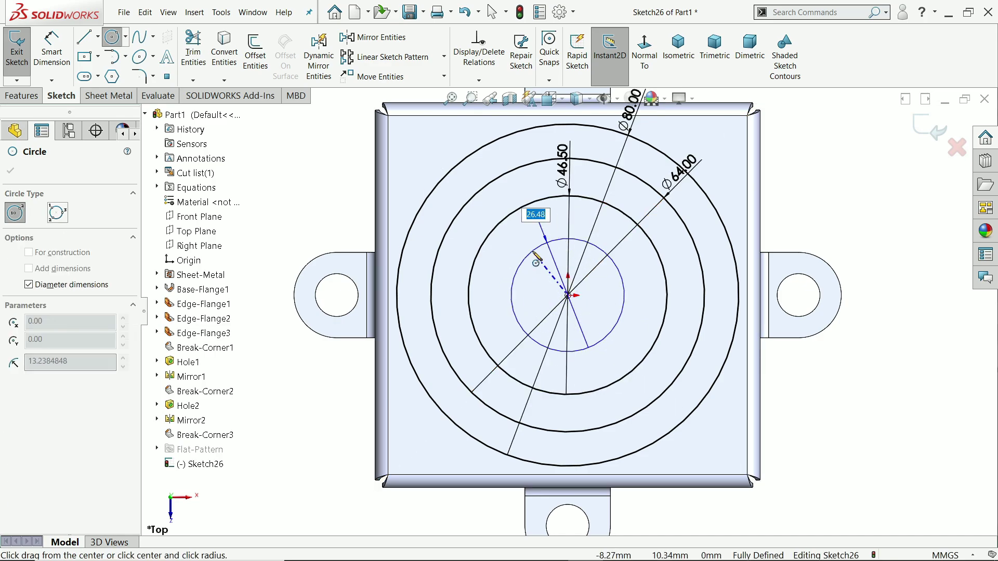
key(Return)
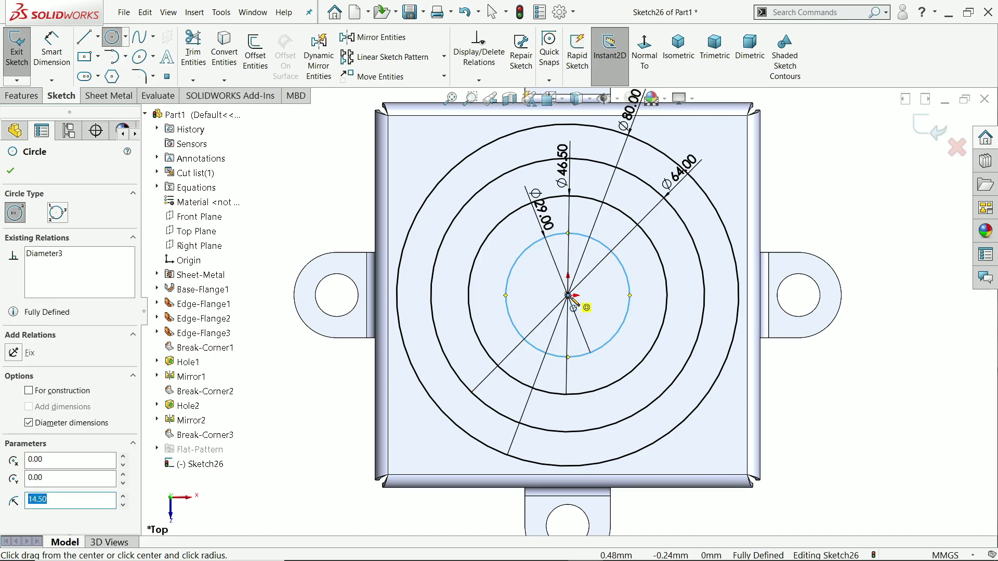
click(570, 296)
key(Return)
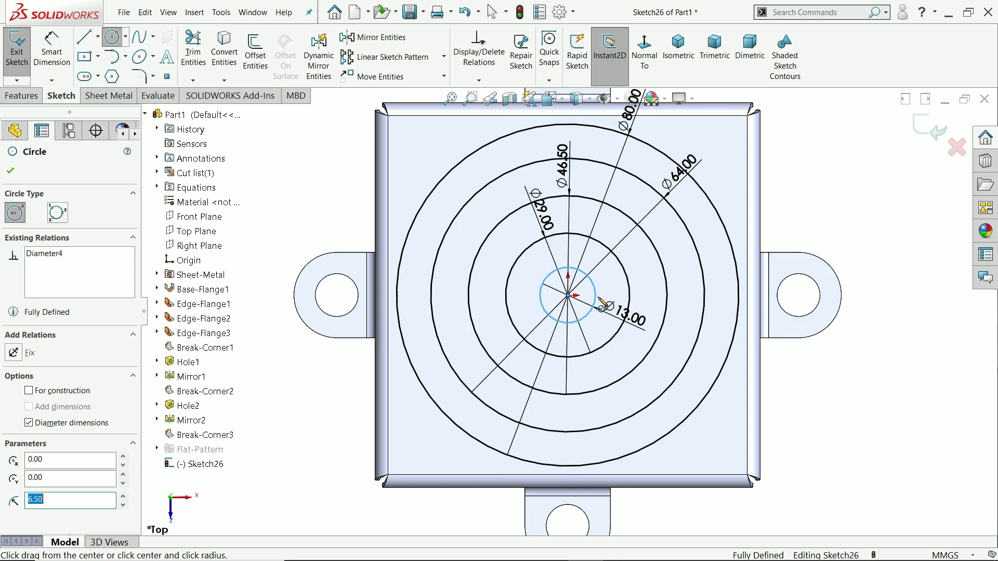
scroll(605, 244, down, 1)
- Draw a horizontal line across the Ø80 circle through its centre
click(12, 172)
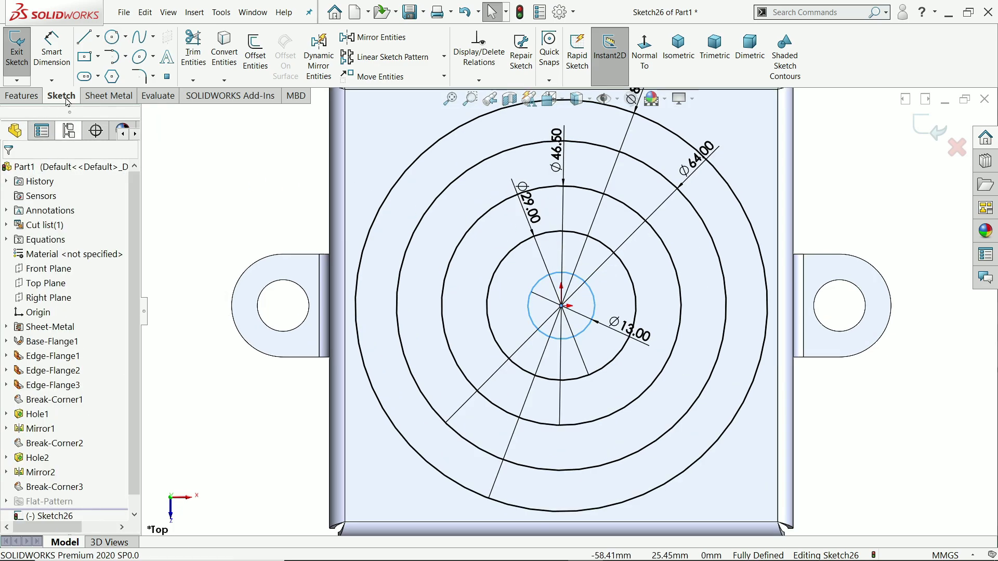
click(84, 37)
scroll(551, 312, up, 2)
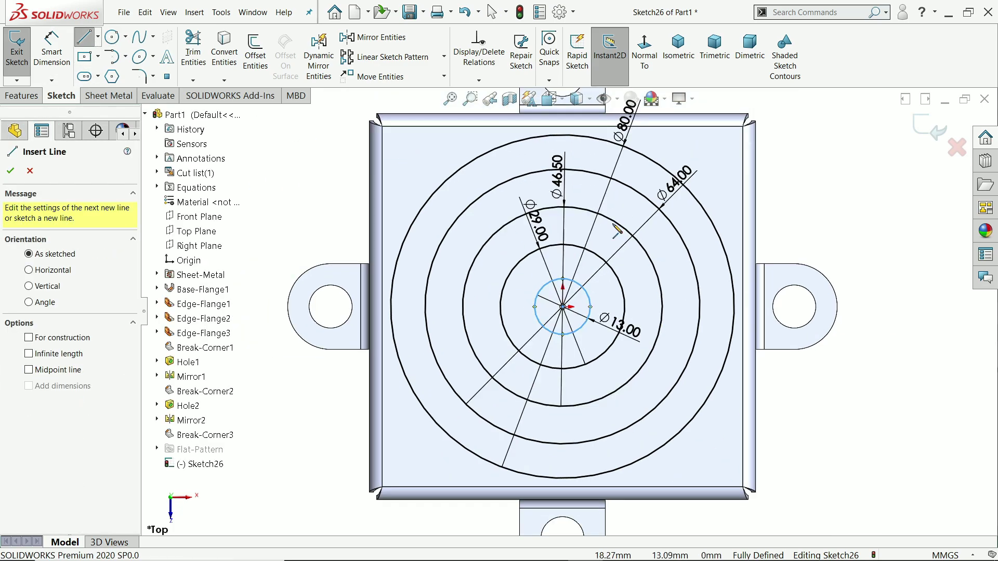
scroll(577, 333, down, 3)
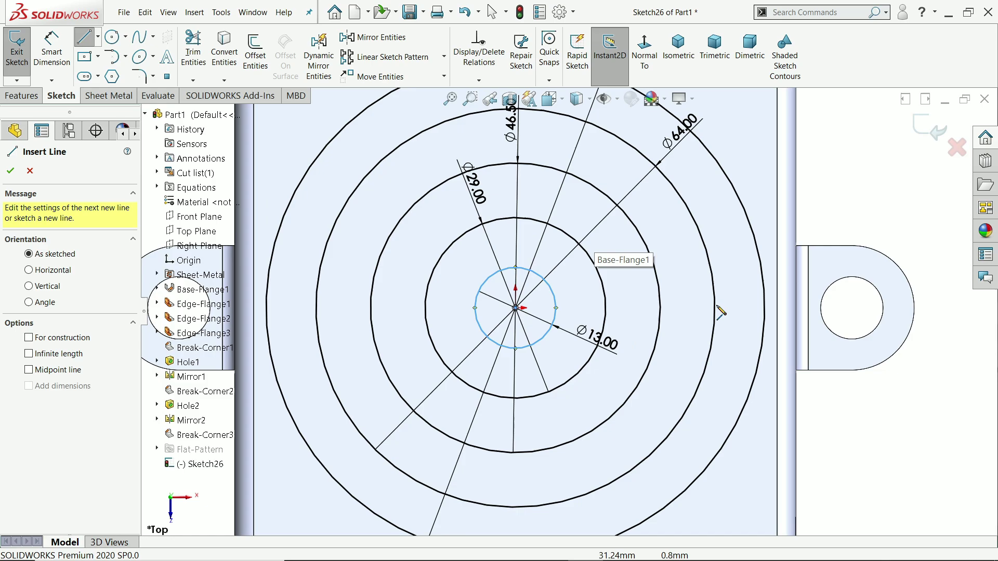
click(765, 308)
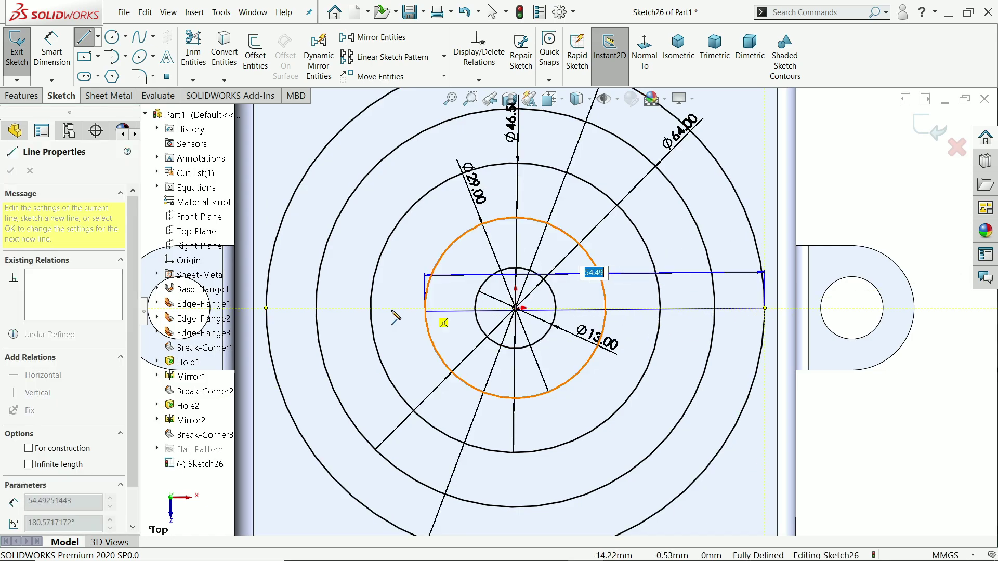
click(267, 308)
right_click(304, 279)
click(324, 285)
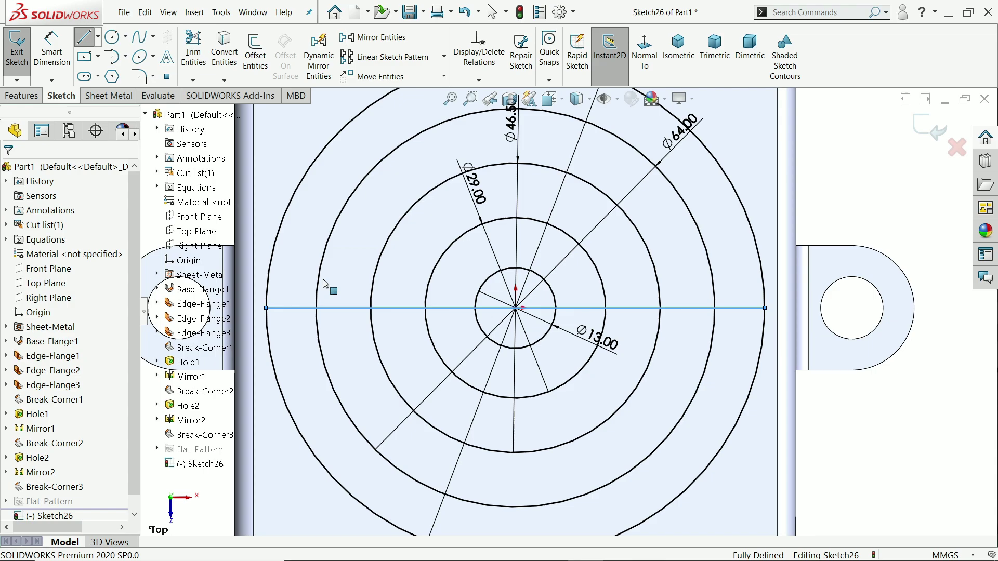
- Draw a vertical line through the centre spanning the Ø80 circle
key(l)
key(f)
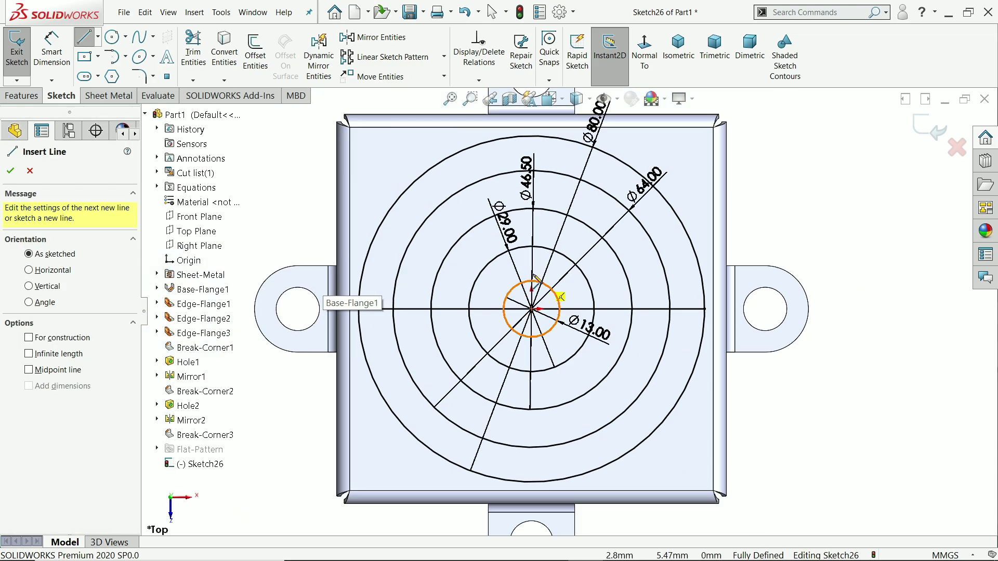
click(531, 482)
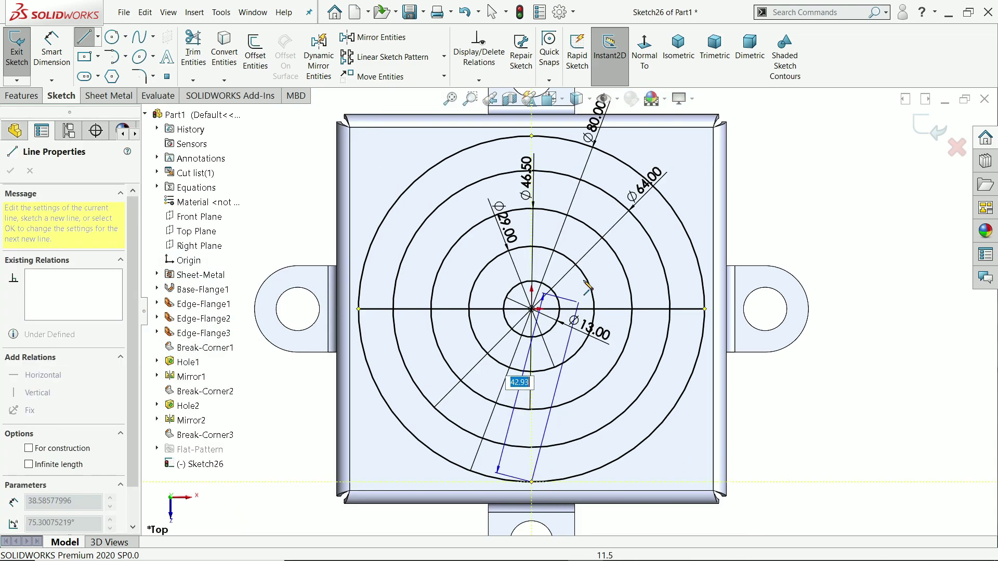
click(531, 136)
key(Escape)
key(Escape)
- Move the Ø46.50, Ø29, Ø64 and Ø13 dimensions clear, then view trimetric
scroll(601, 252, down, 2)
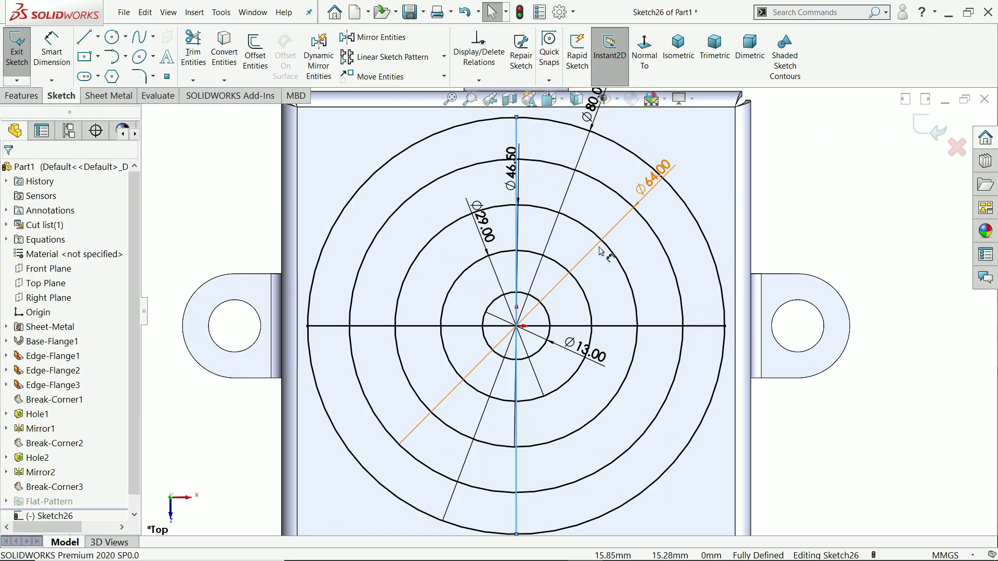
scroll(512, 163, up, 1)
scroll(525, 218, down, 1)
drag(525, 223, 356, 156)
drag(496, 271, 312, 127)
drag(669, 222, 712, 263)
drag(603, 401, 831, 436)
key(f)
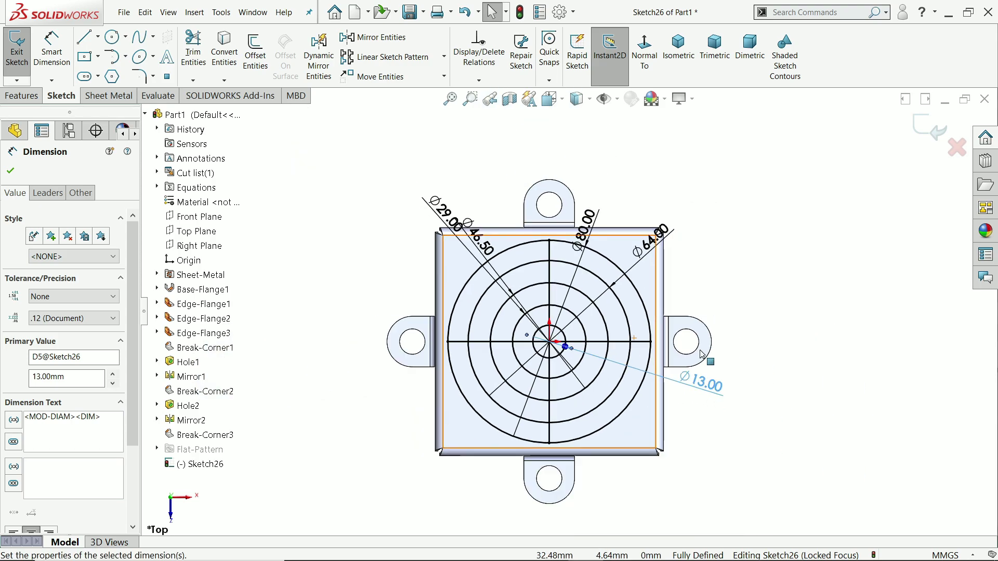
click(714, 49)
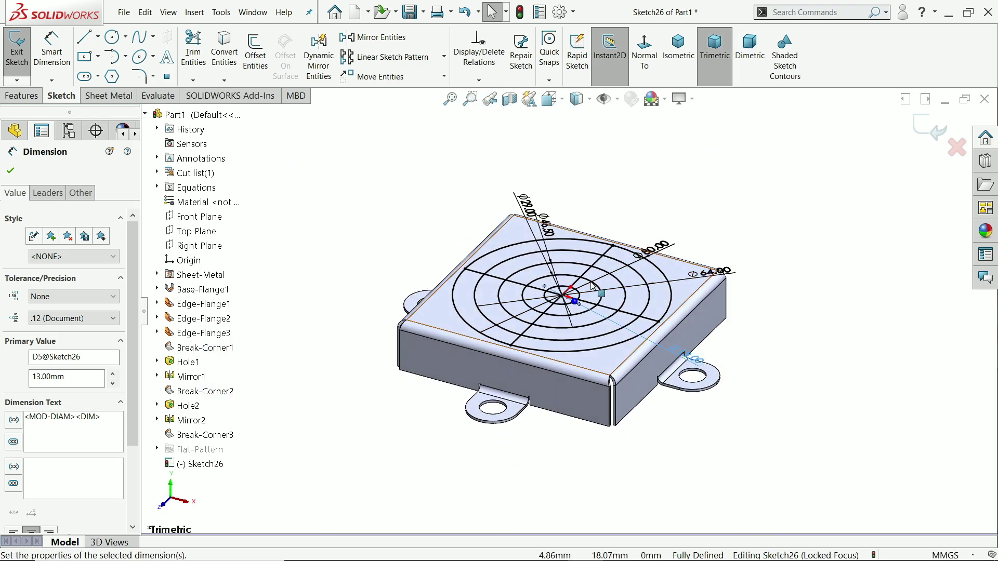
- Tilt the view onto the top face and bring up the Sheet Metal commands
middle_drag(593, 286, 596, 304)
scroll(596, 307, down, 3)
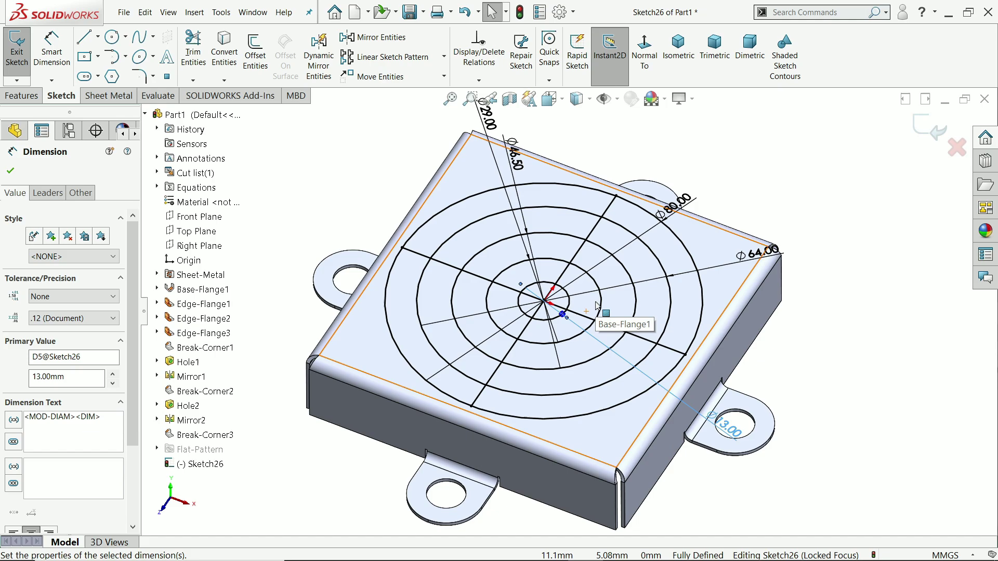
scroll(596, 305, down, 2)
click(21, 96)
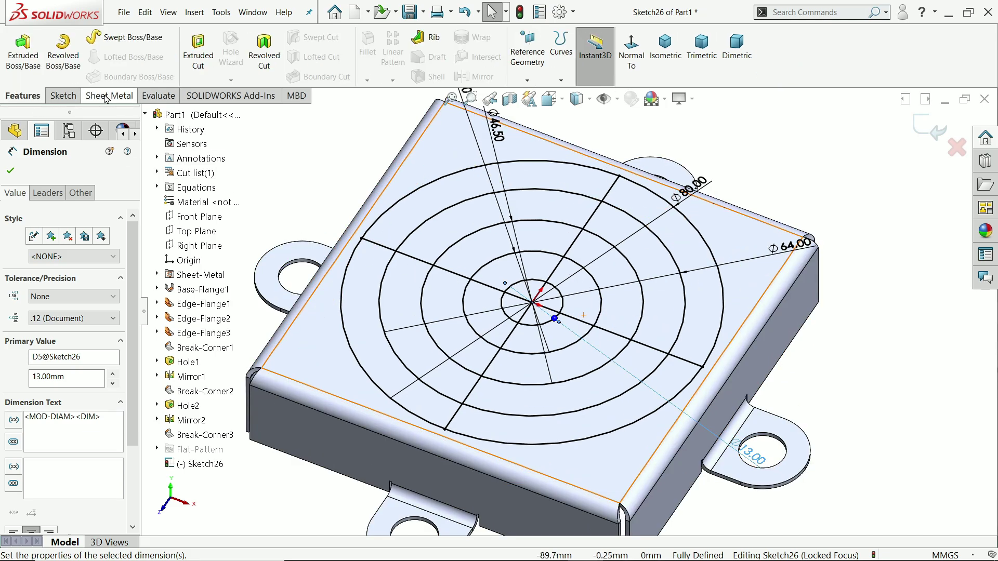
click(106, 96)
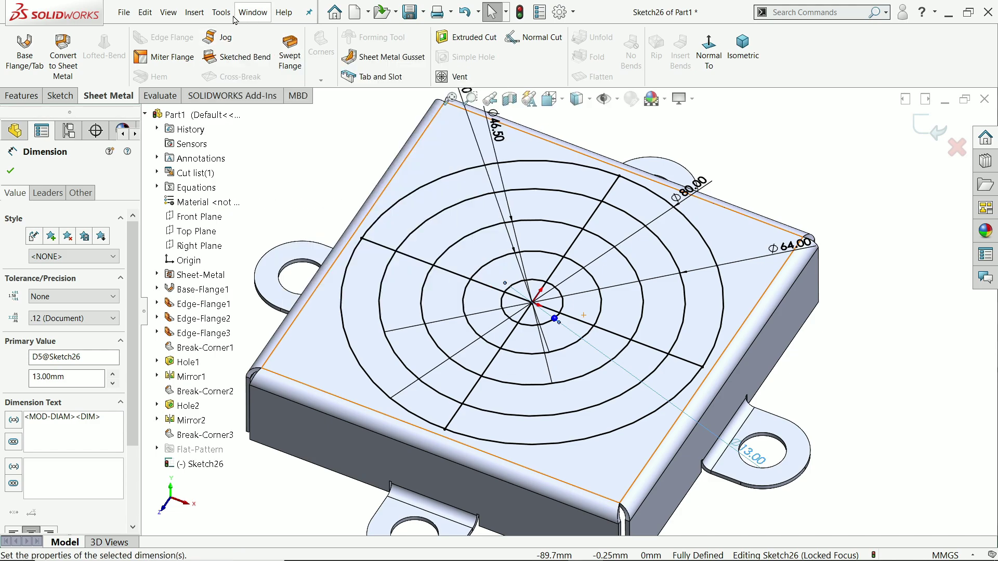
- Reveal Vent under Insert > Fastening Feature
click(194, 12)
mouse_move(225, 69)
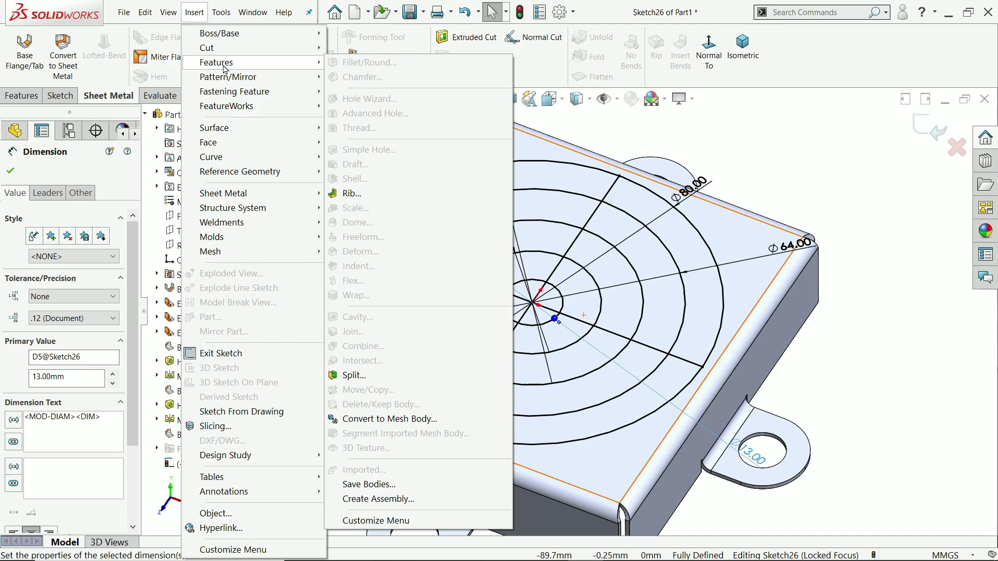
mouse_move(242, 96)
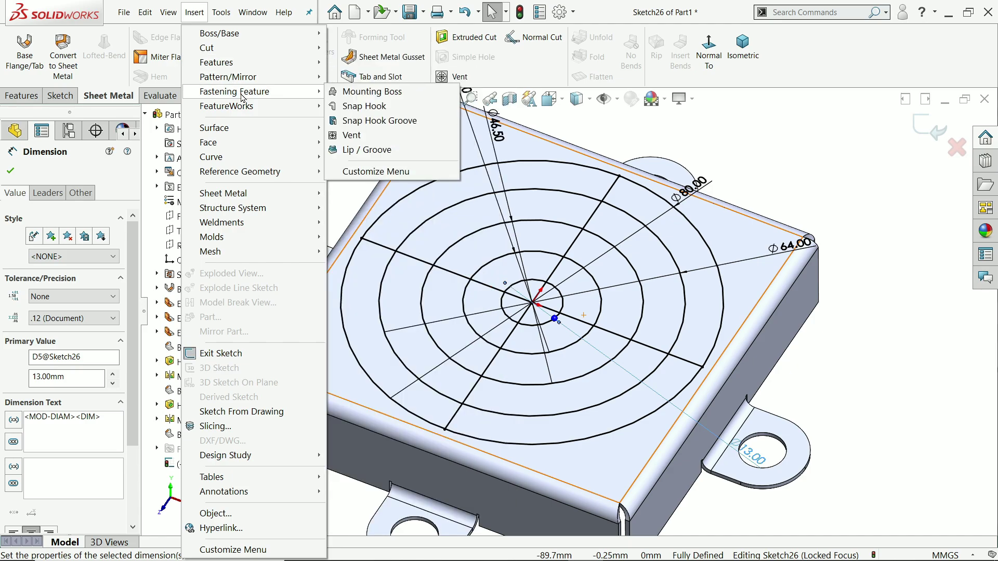
- Start a Vent with the outer Ø80 circle as its boundary
click(344, 136)
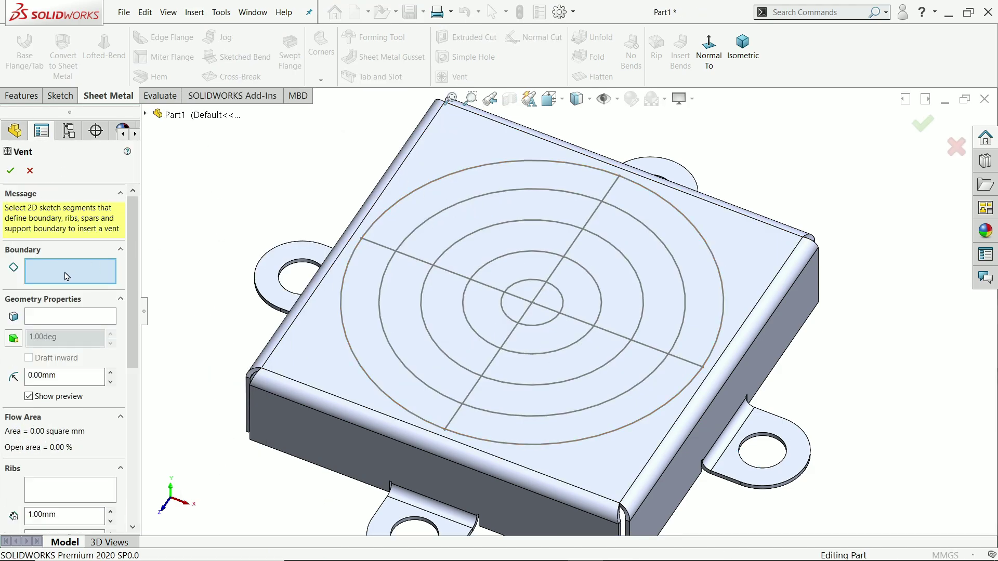
click(722, 324)
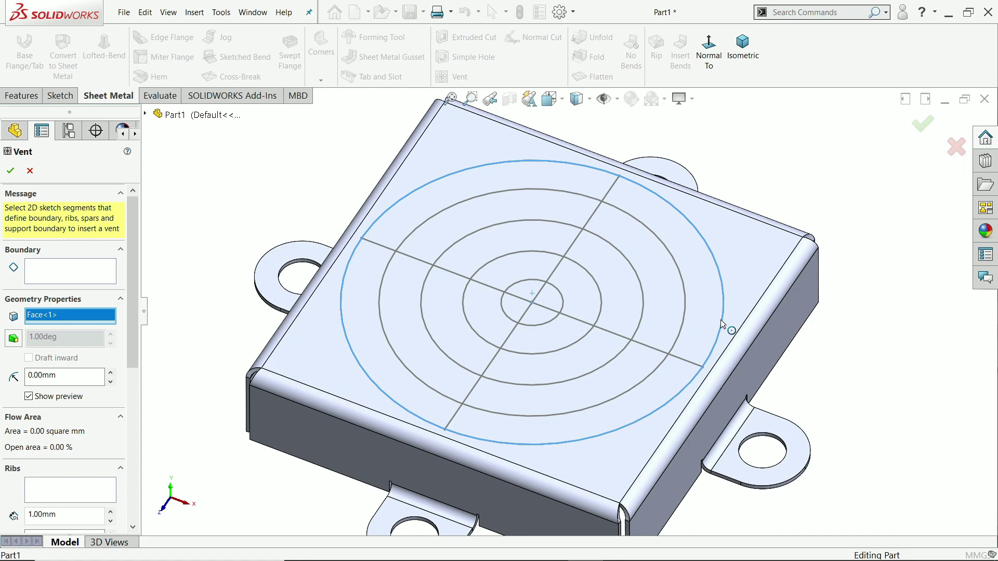
scroll(572, 393, up, 2)
scroll(554, 385, down, 2)
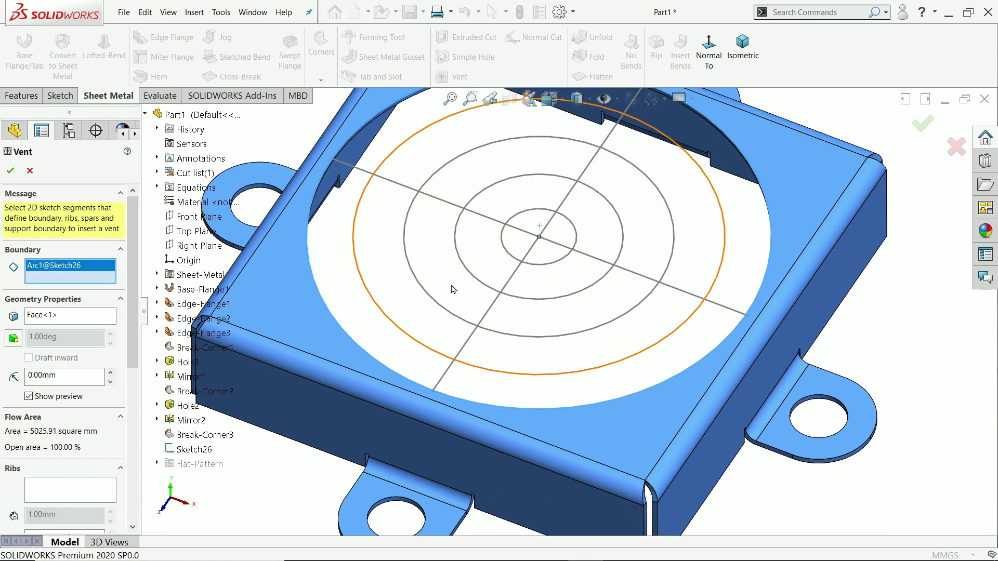
scroll(568, 309, up, 2)
scroll(581, 223, down, 3)
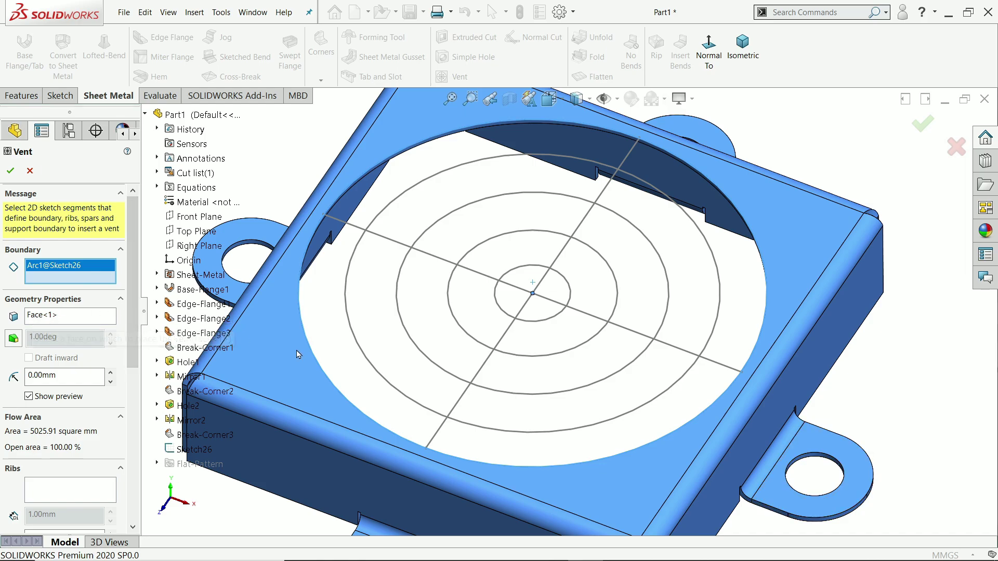
scroll(54, 283, down, 3)
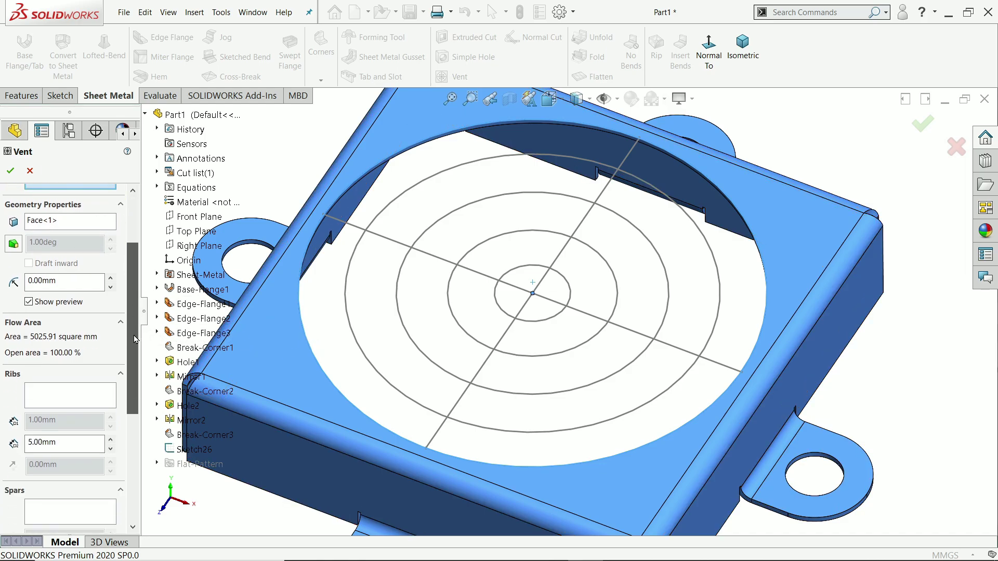
scroll(123, 295, down, 2)
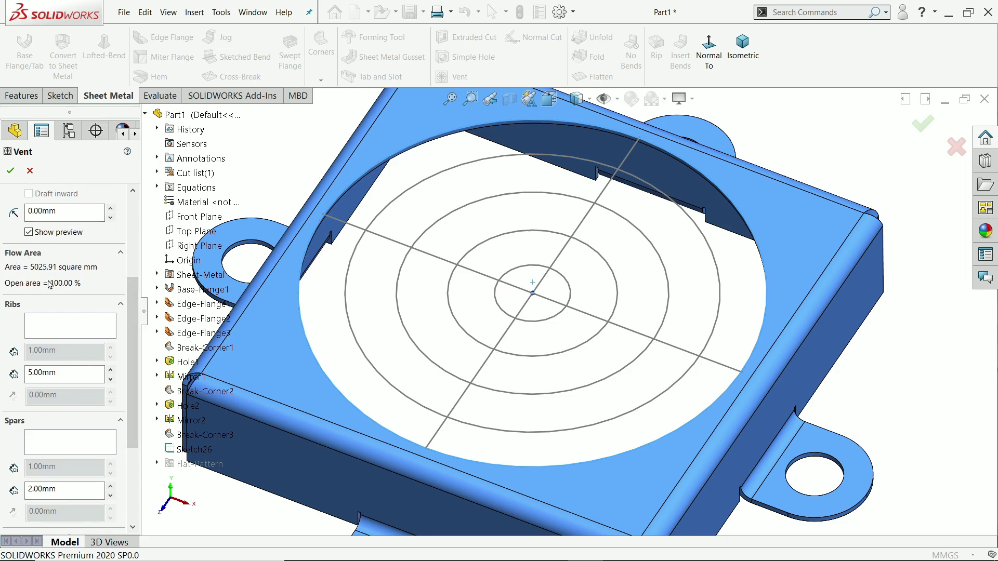
- Use both centre lines as 3 mm wide ribs
click(49, 329)
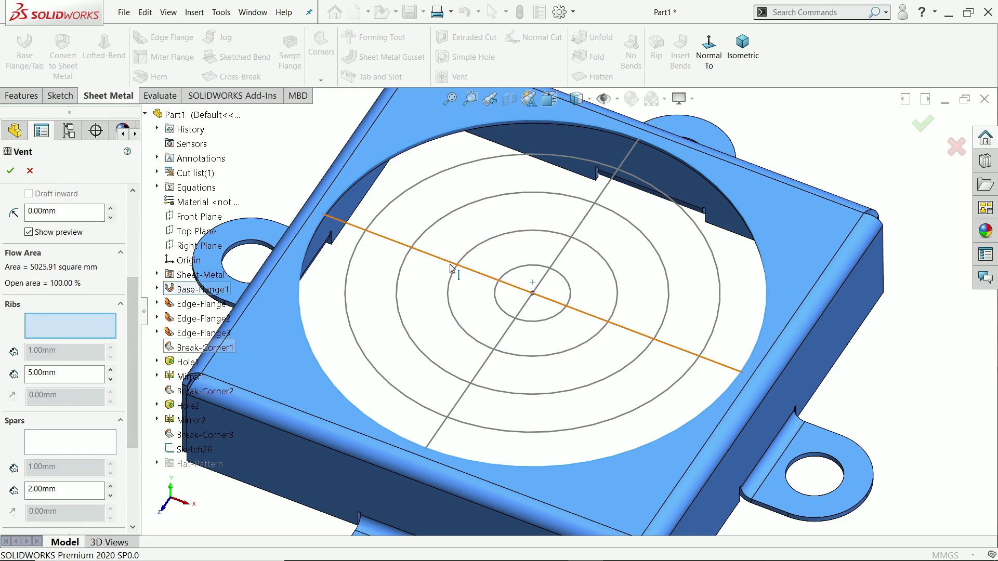
click(501, 340)
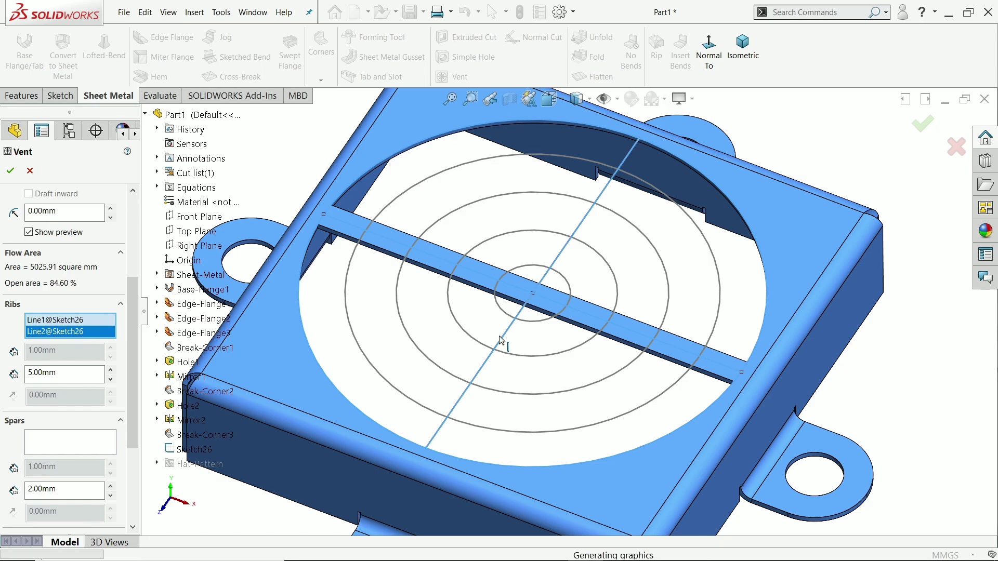
drag(98, 372, 20, 372)
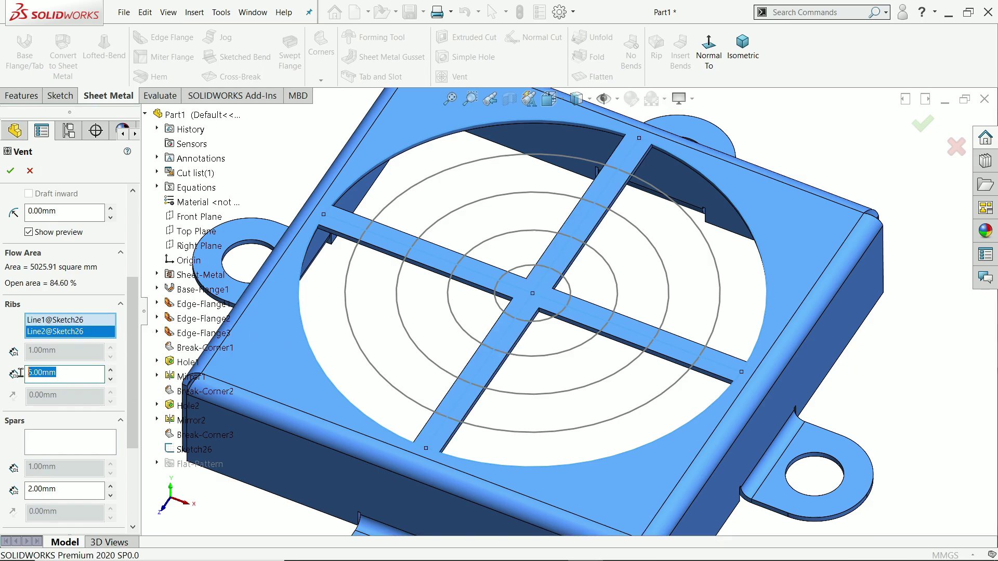
text(3)
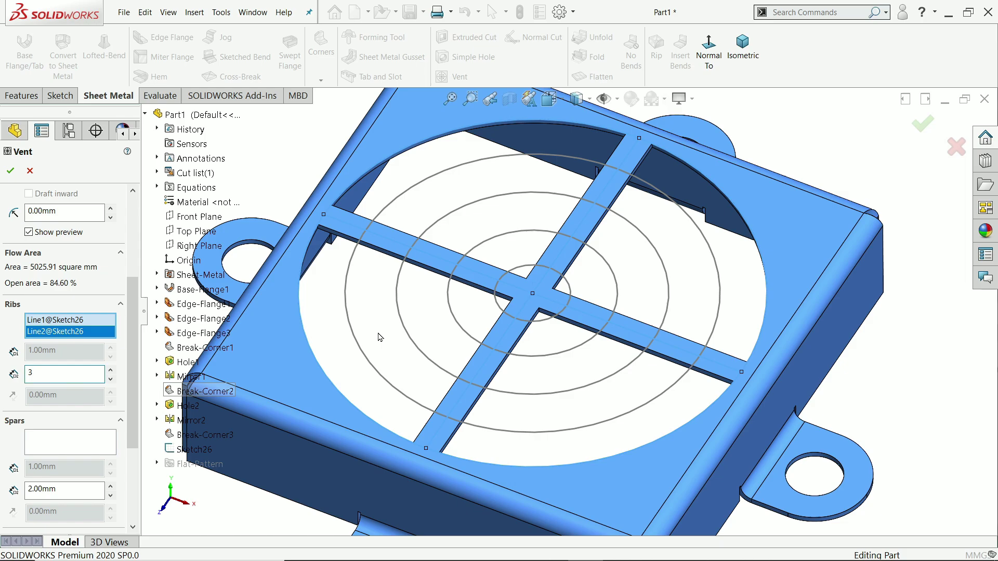
key(Return)
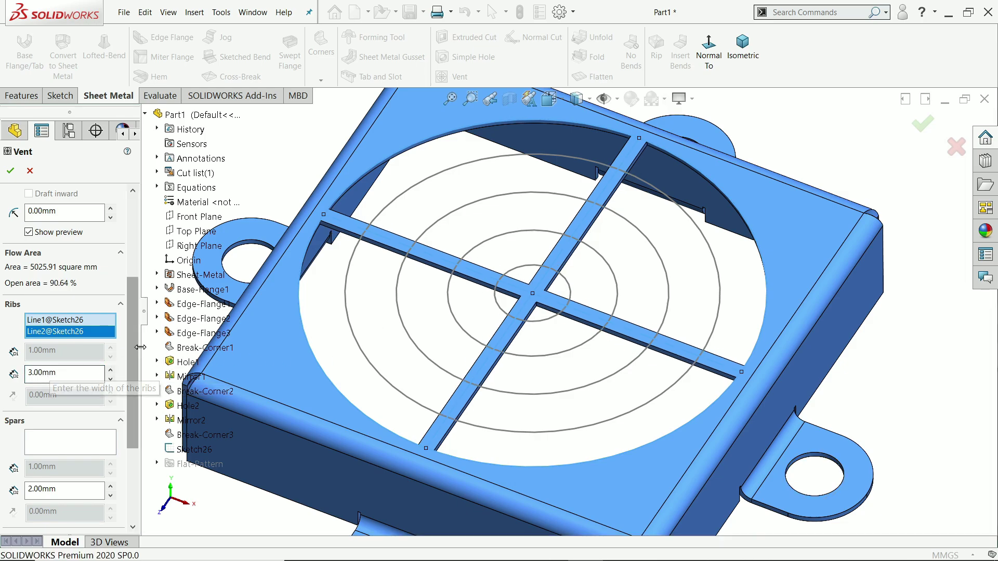
scroll(134, 352, down, 1)
scroll(135, 352, down, 5)
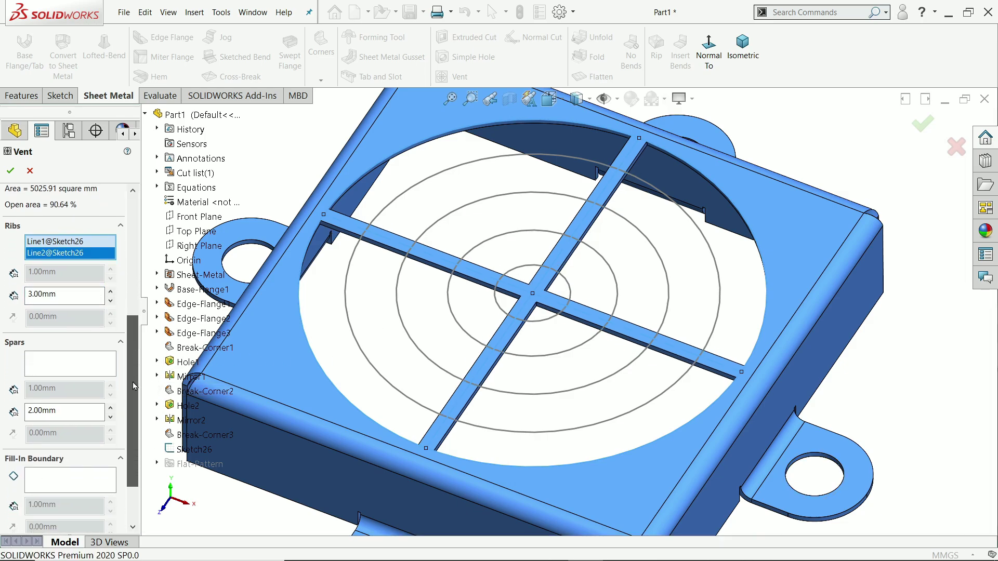
- Add three inner circles as 3 mm wide spars
click(83, 370)
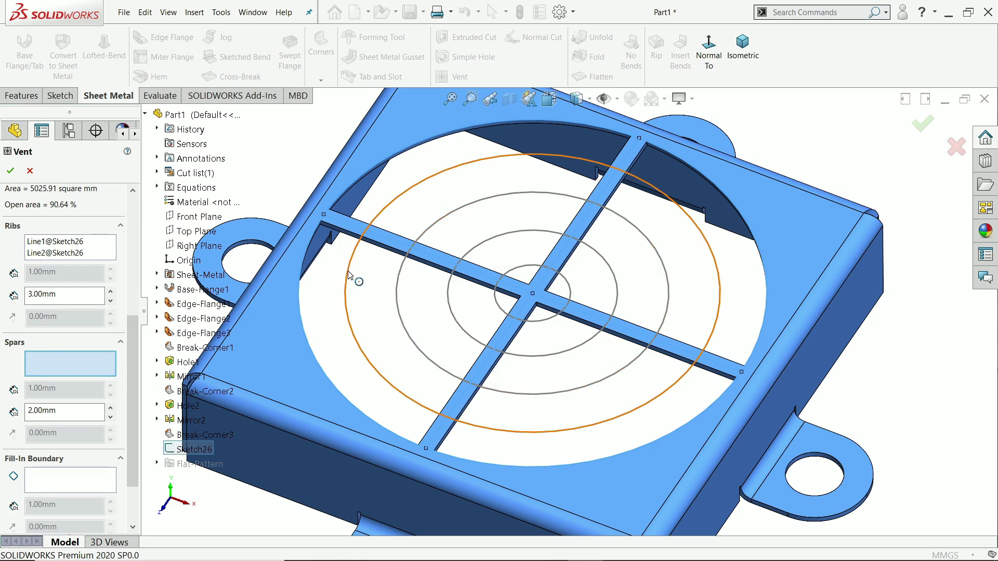
click(396, 283)
click(398, 287)
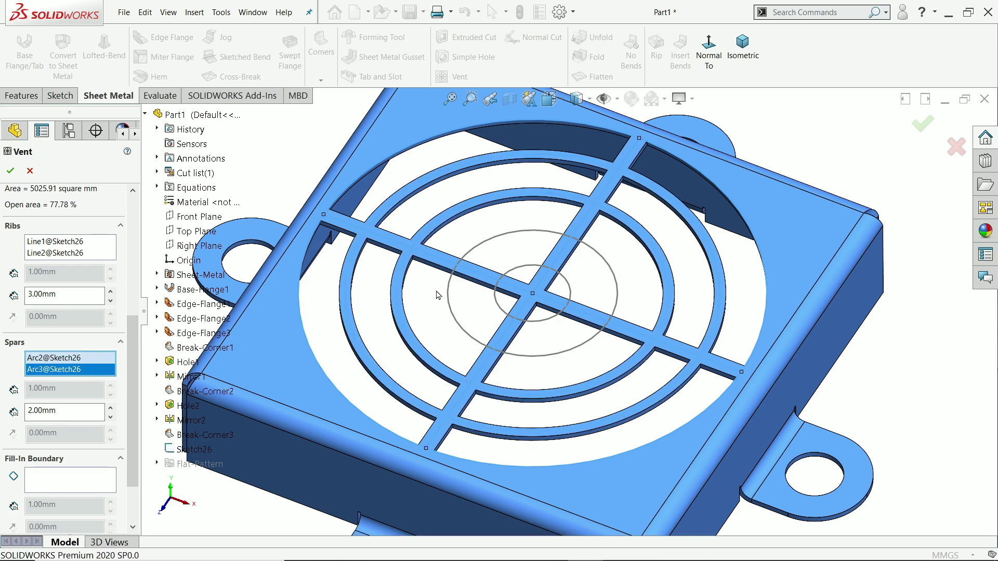
click(450, 294)
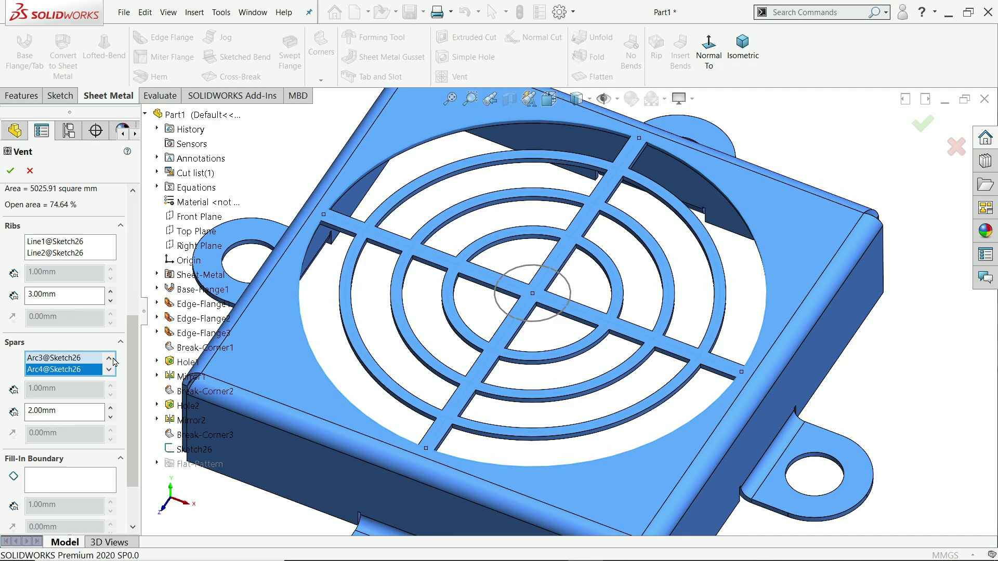
drag(75, 407, 10, 403)
text(3)
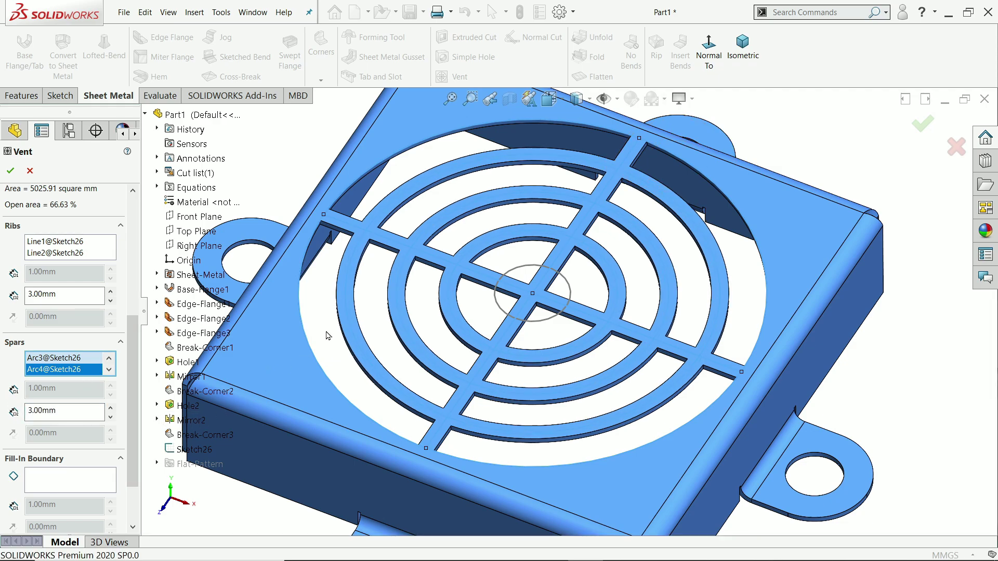
scroll(128, 394, down, 3)
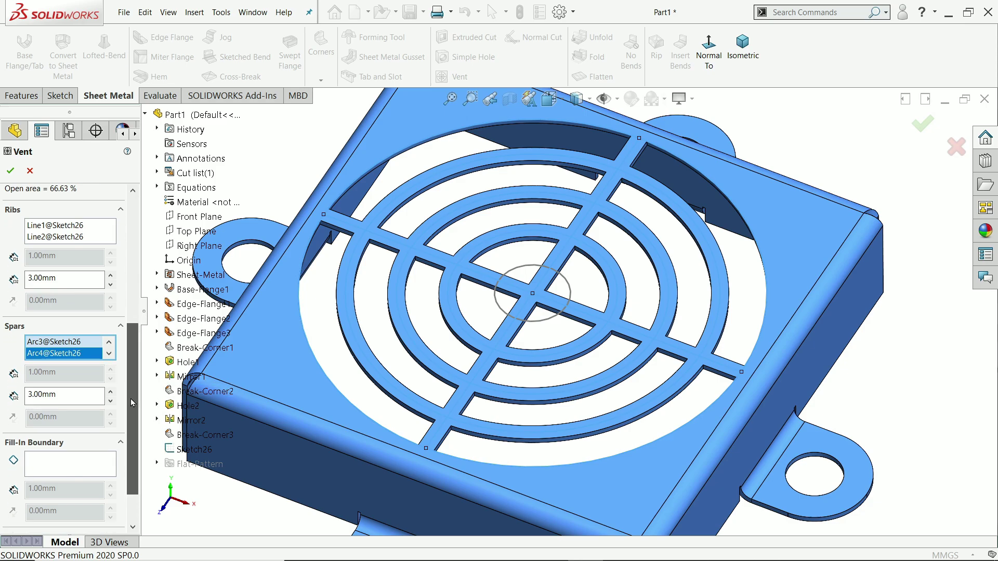
- Set the small centre circle as the fill-in boundary
click(69, 412)
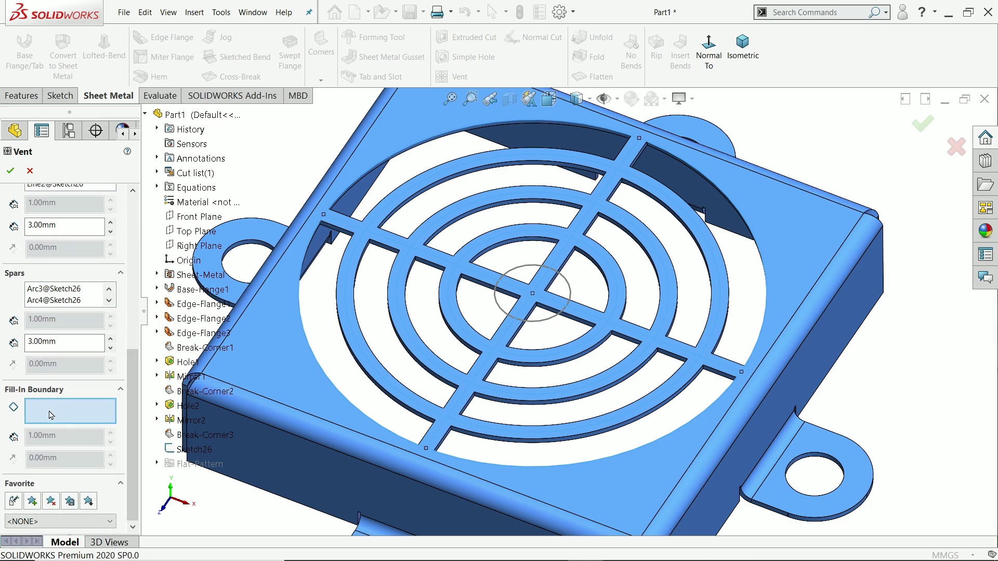
click(548, 322)
scroll(530, 299, down, 4)
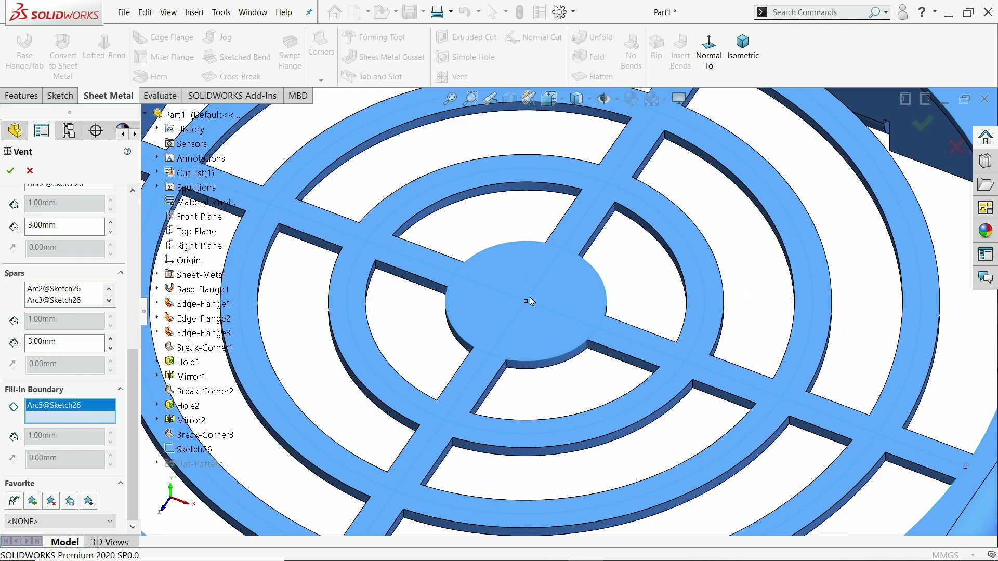
scroll(538, 306, up, 4)
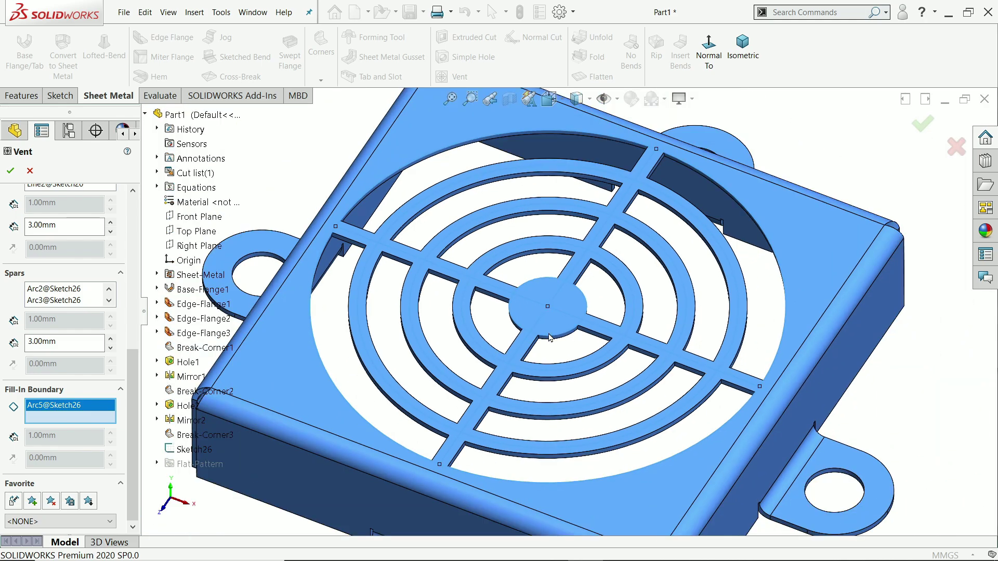
scroll(550, 338, down, 2)
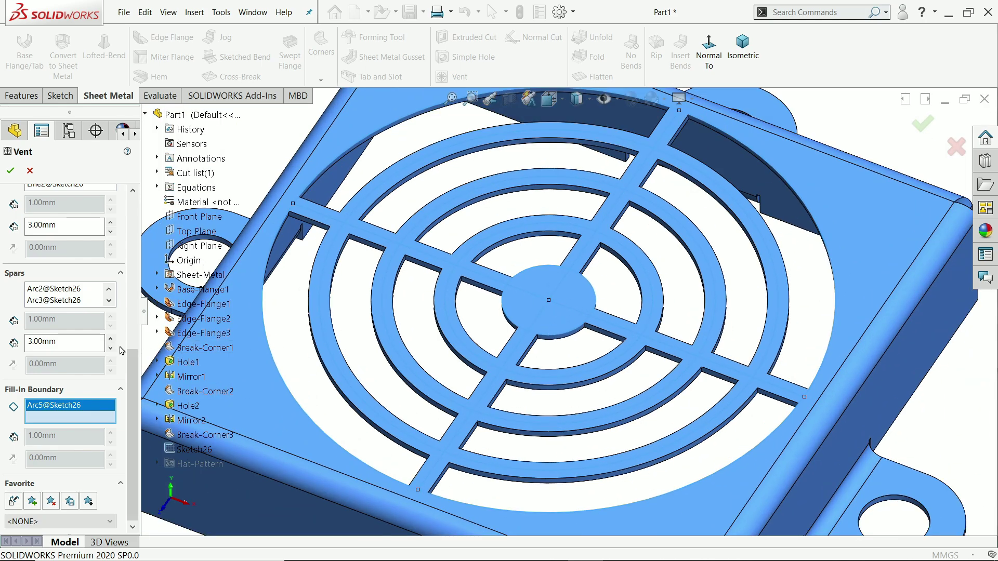
scroll(136, 370, up, 6)
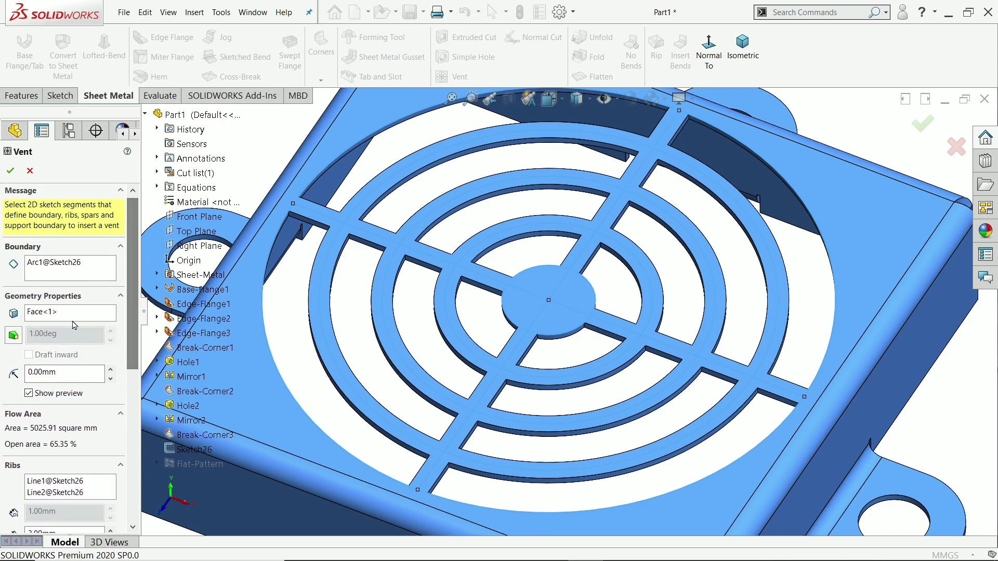
- Set the vent's fillet value to 1.00 mm and inspect the preview
click(61, 369)
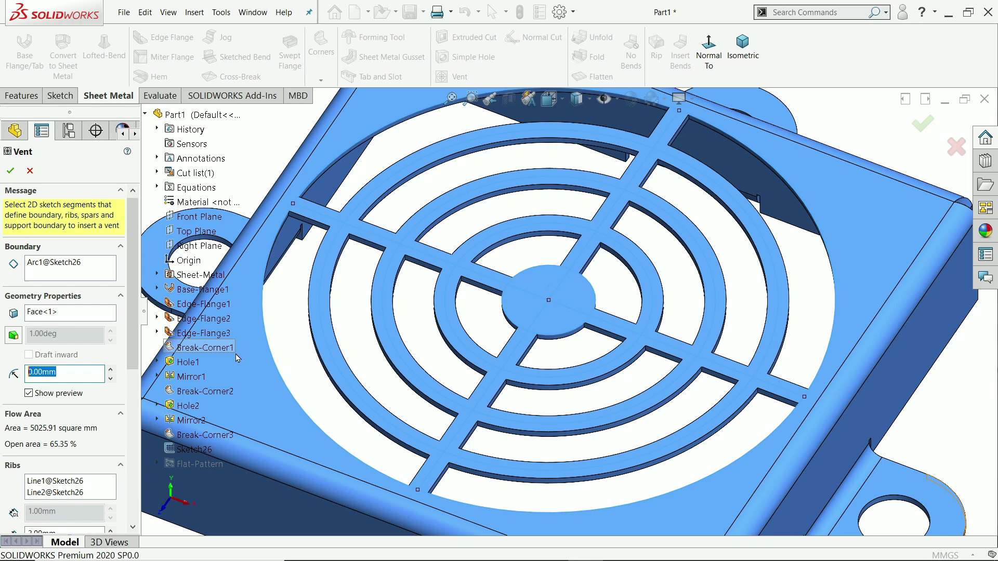
text(1)
key(Return)
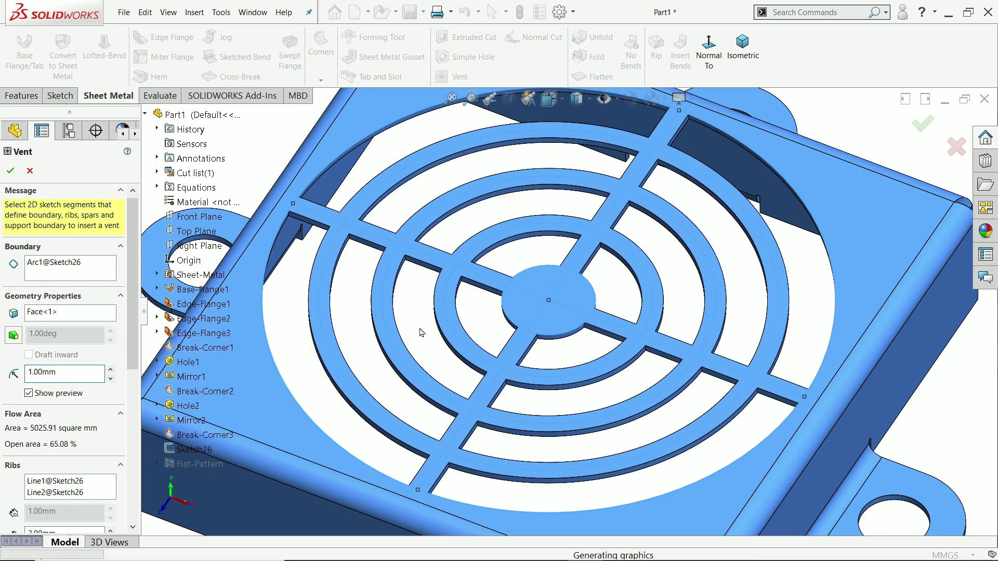
scroll(484, 297, up, 4)
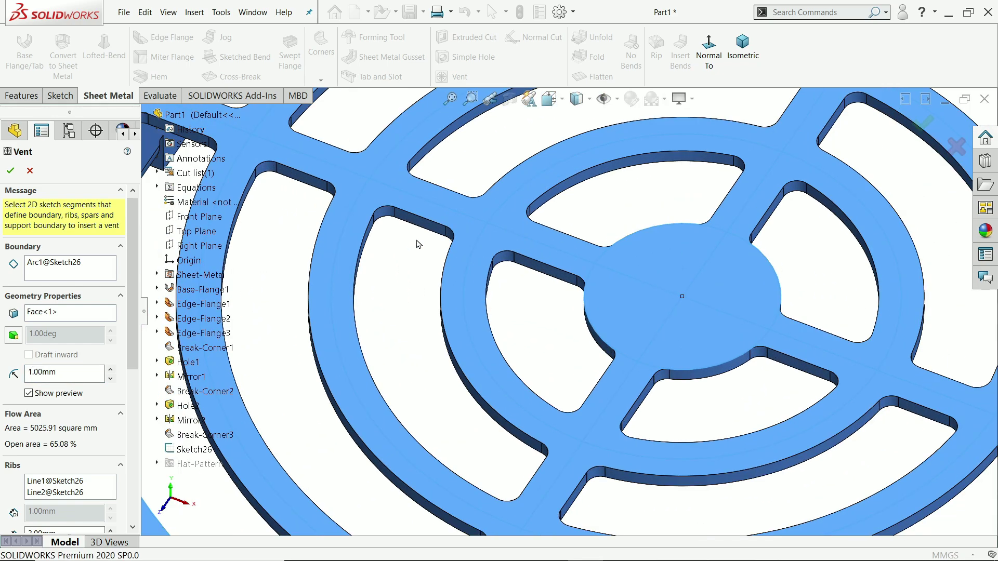
scroll(436, 247, down, 5)
middle_drag(435, 248, 708, 327)
scroll(572, 291, up, 4)
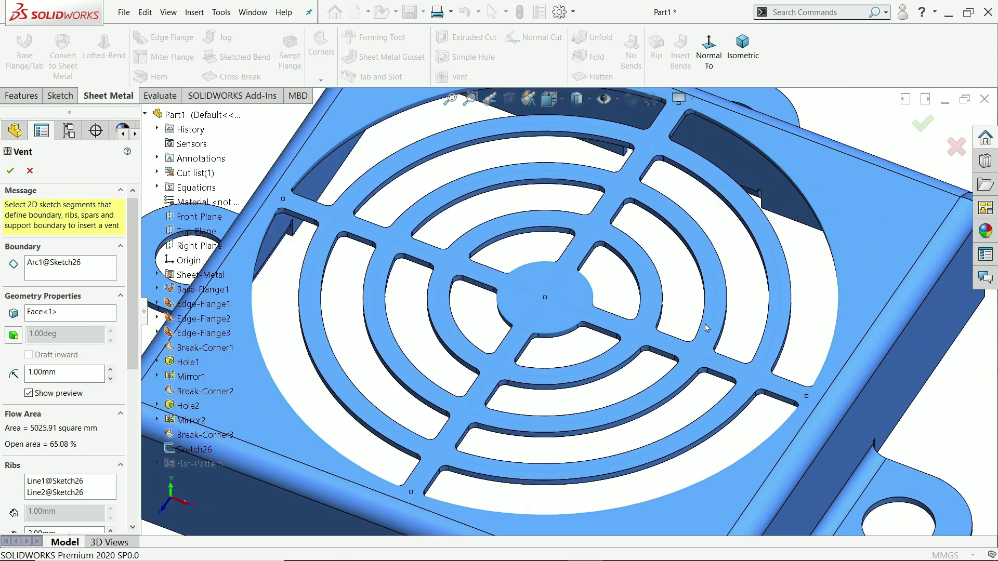
- Accept the vent to create Vent1 and orbit the part
click(10, 170)
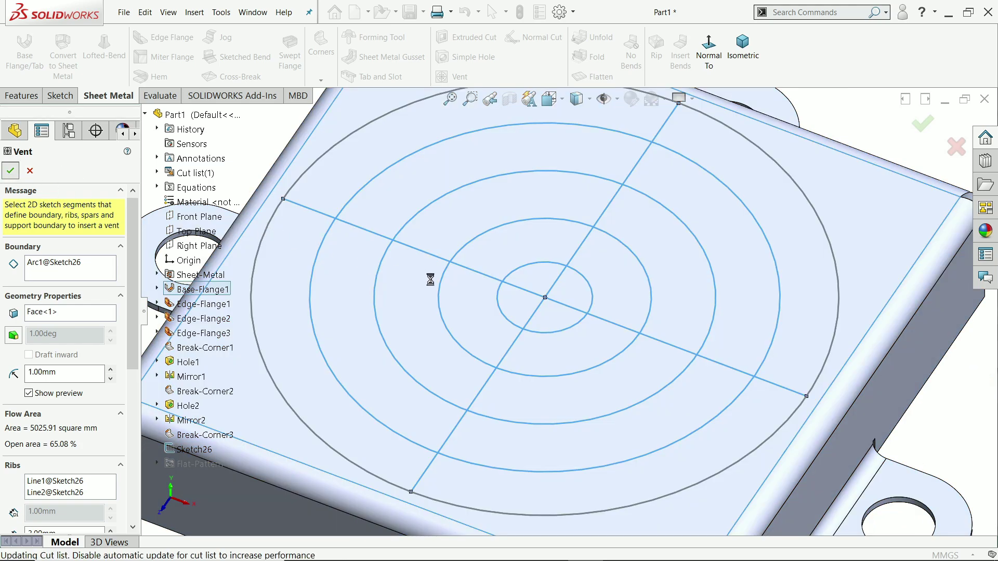
scroll(508, 305, down, 6)
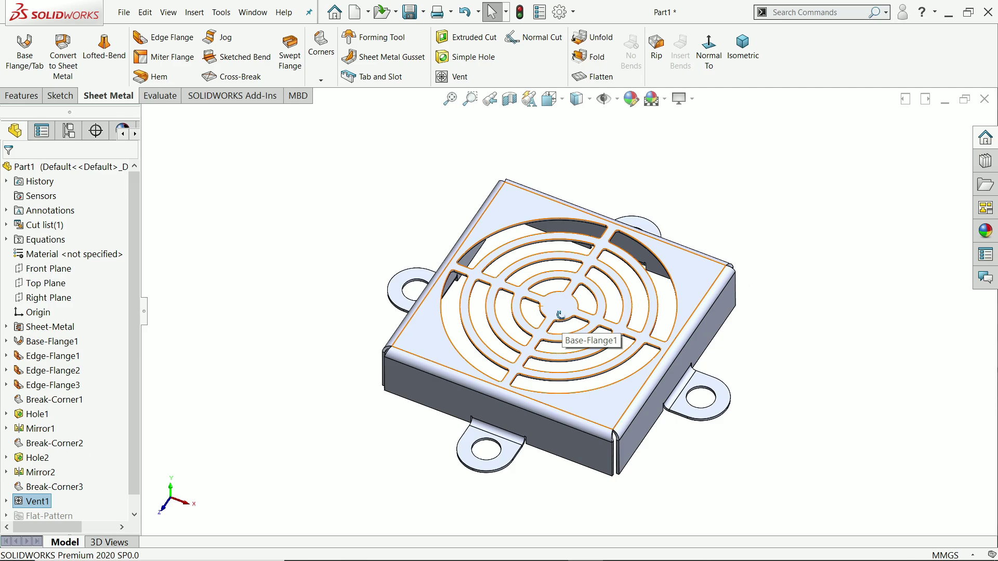
middle_drag(568, 329, 577, 284)
key(Escape)
scroll(580, 282, up, 3)
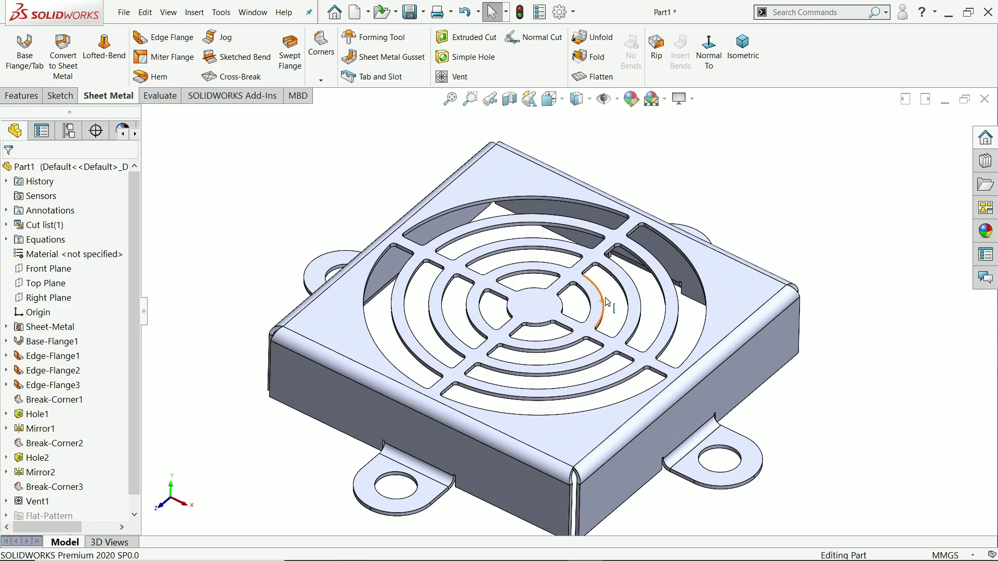
- Turn off RealView Graphics and apply the solid Blue appearance to the part
click(693, 99)
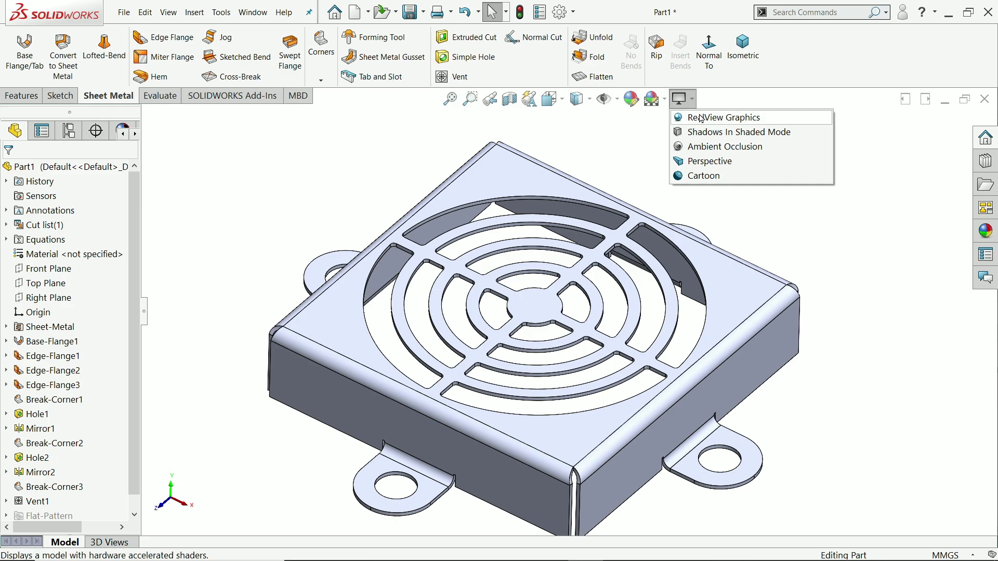
click(701, 117)
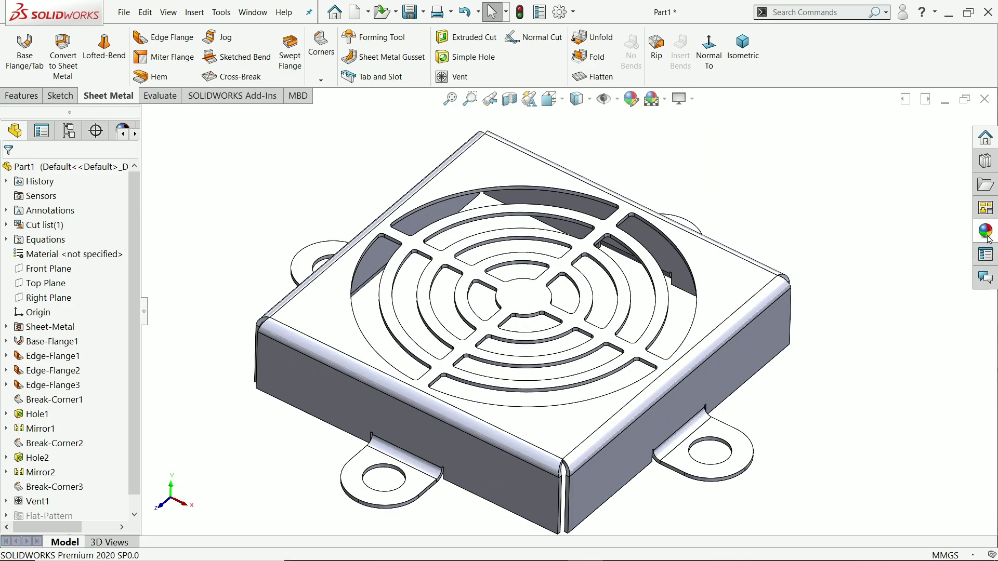
click(987, 237)
click(855, 136)
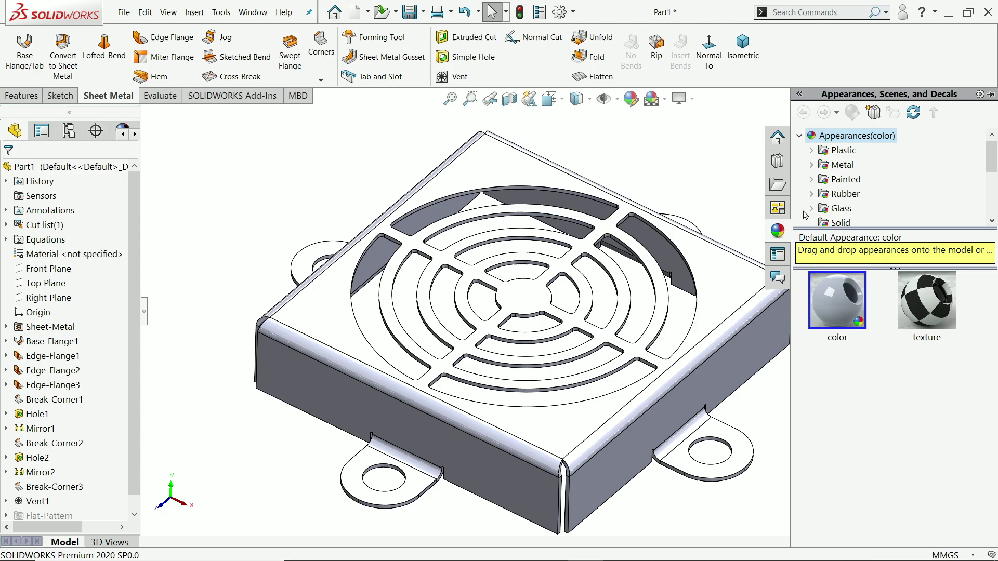
click(841, 224)
click(926, 494)
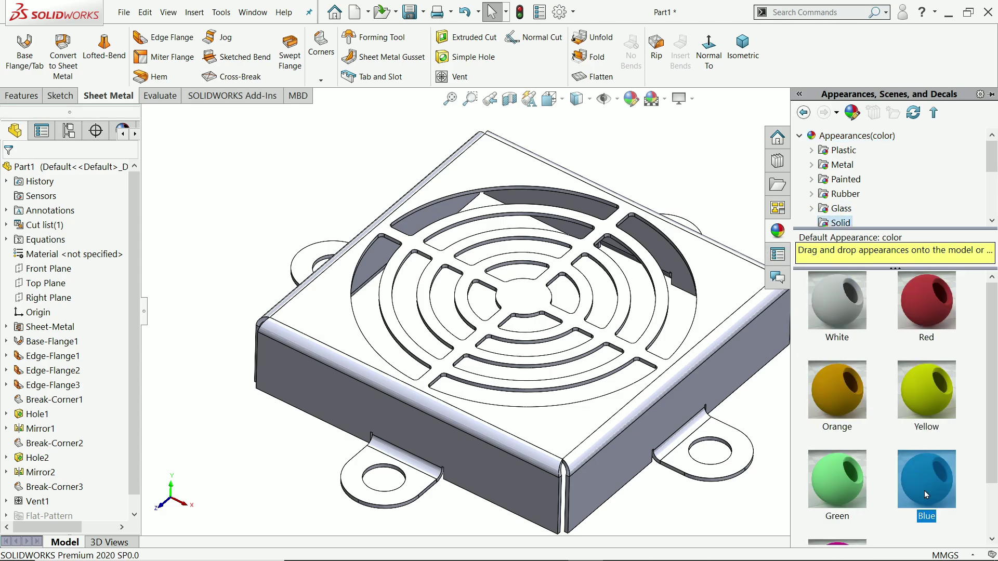
double_click(918, 486)
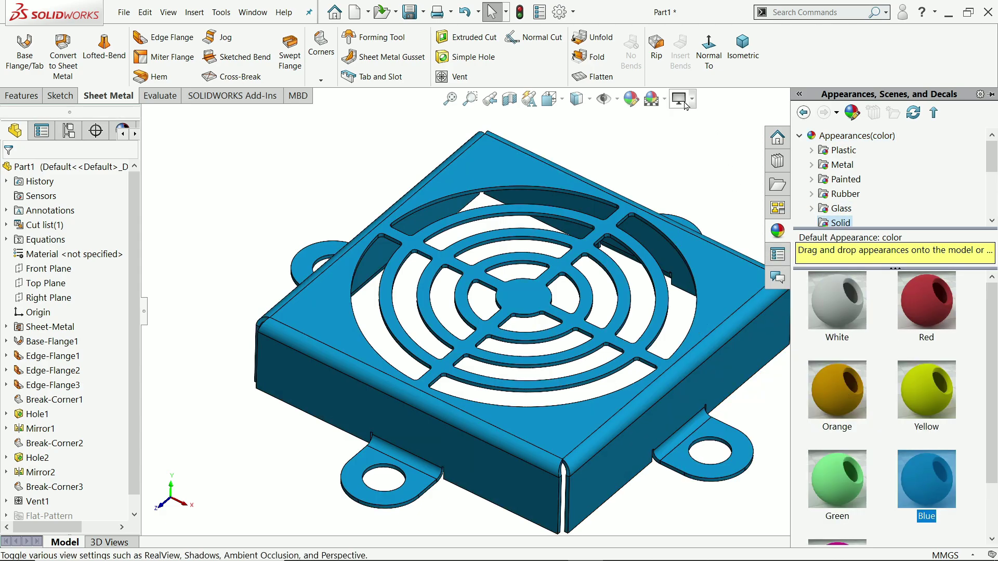
- Edit the blue appearance to RGB 10, 160, 255
click(637, 105)
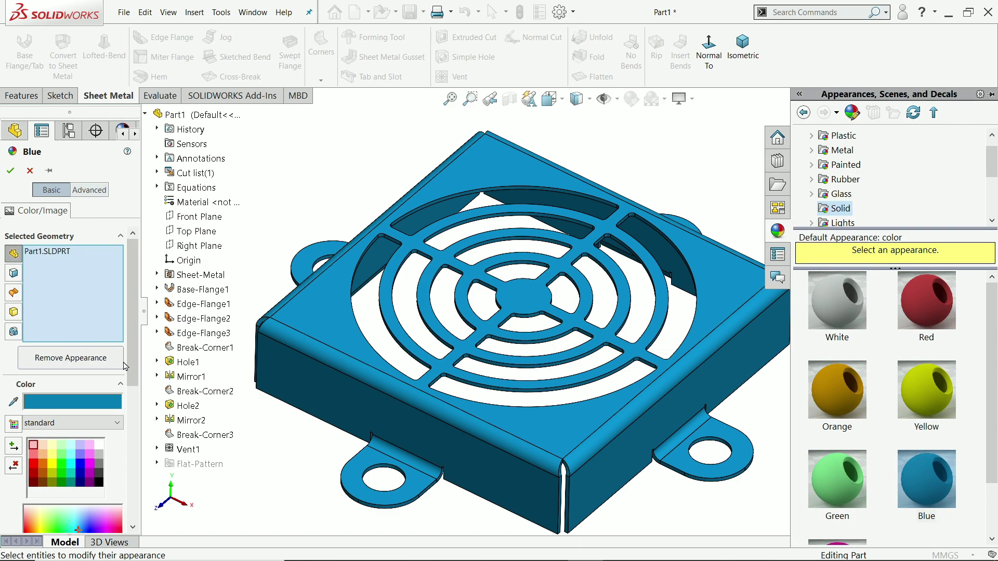
scroll(131, 396, down, 5)
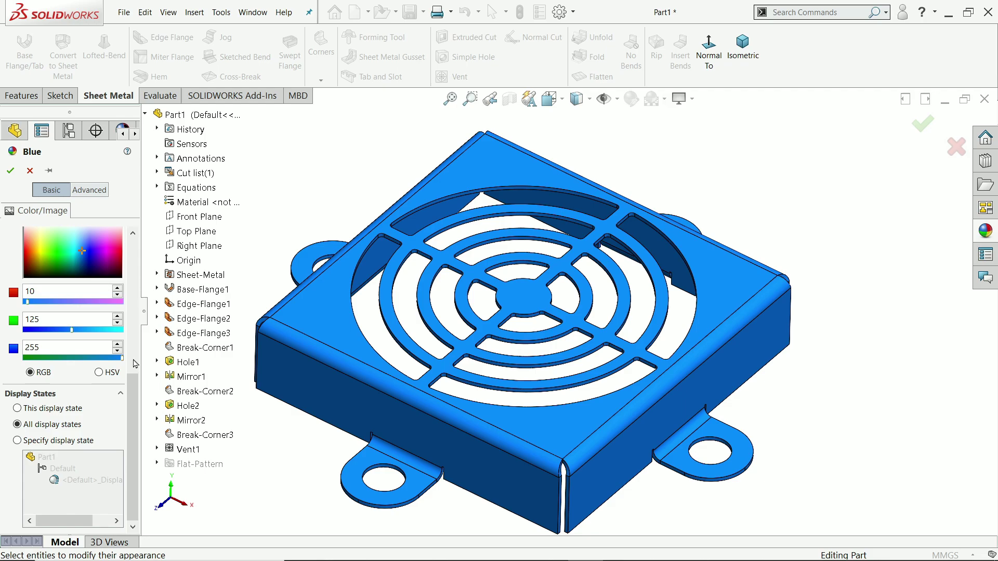
key(Return)
drag(75, 335, 88, 335)
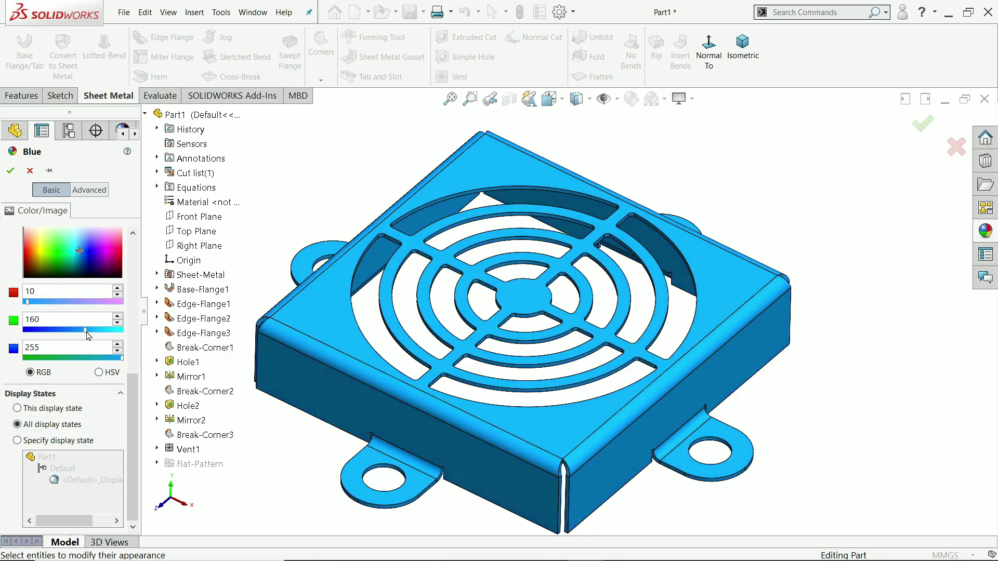
click(10, 171)
- Flatten the cover and orbit the flat pattern to an oblique view
scroll(555, 332, up, 2)
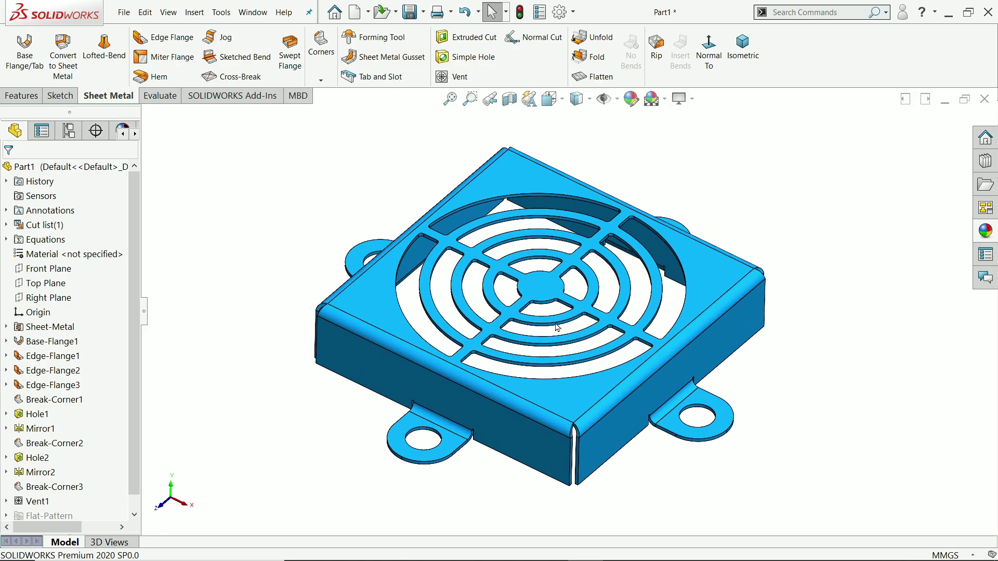
click(599, 77)
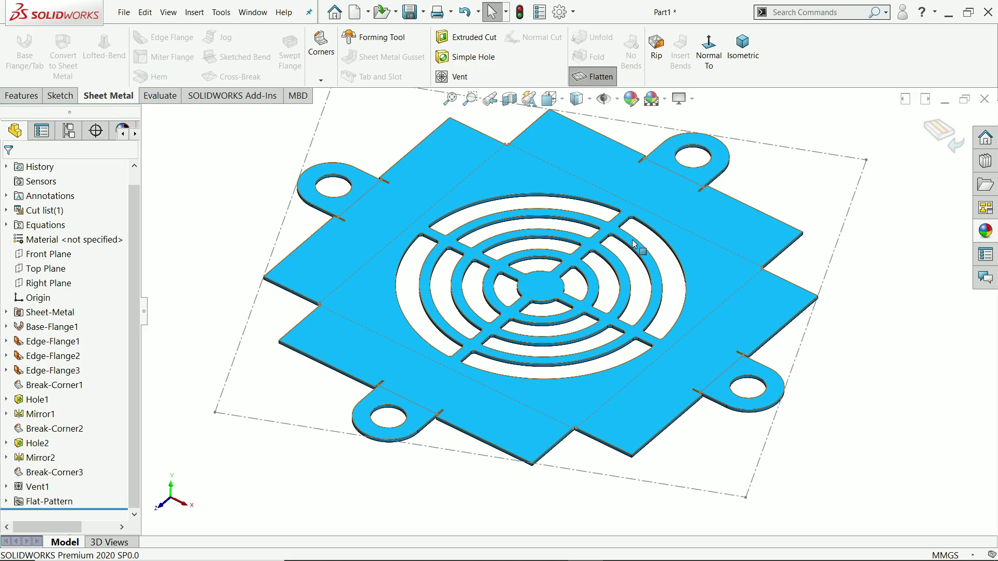
scroll(640, 307, down, 3)
scroll(640, 307, up, 3)
middle_drag(641, 307, 358, 235)
- Export the flat pattern as a sheet-metal DXF named 'cover' on the Desktop
right_click(359, 235)
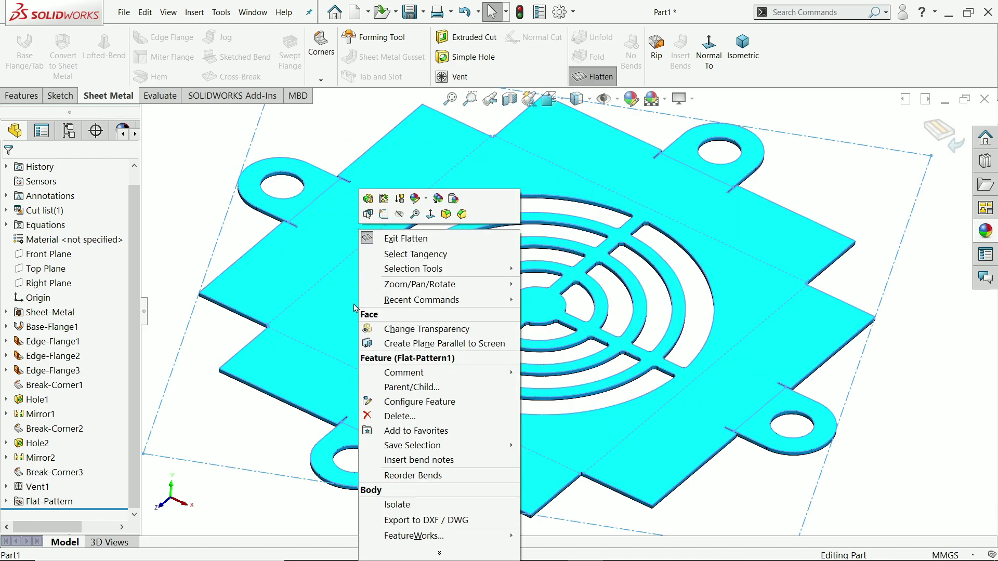
click(425, 521)
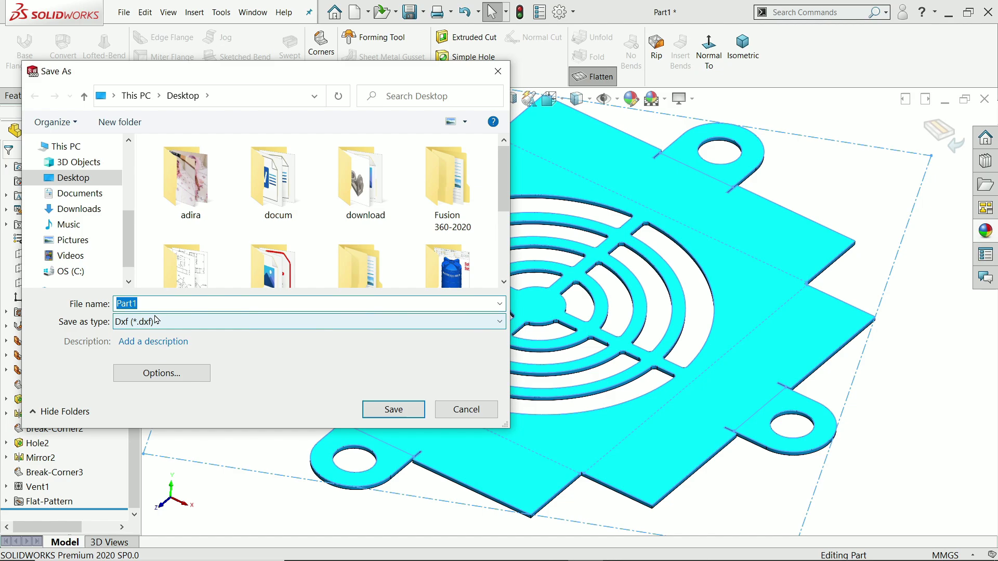
text(cover)
click(393, 409)
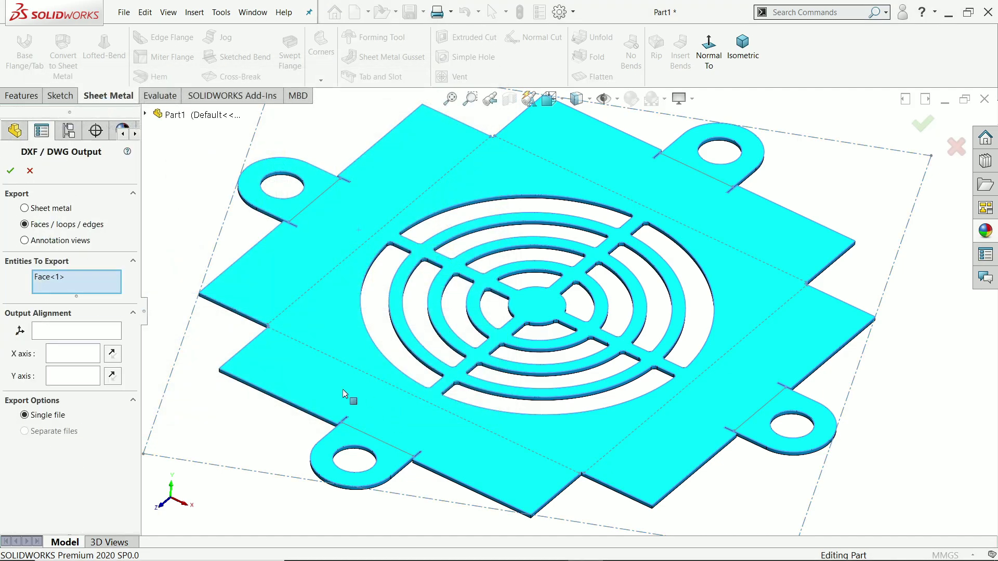
click(24, 208)
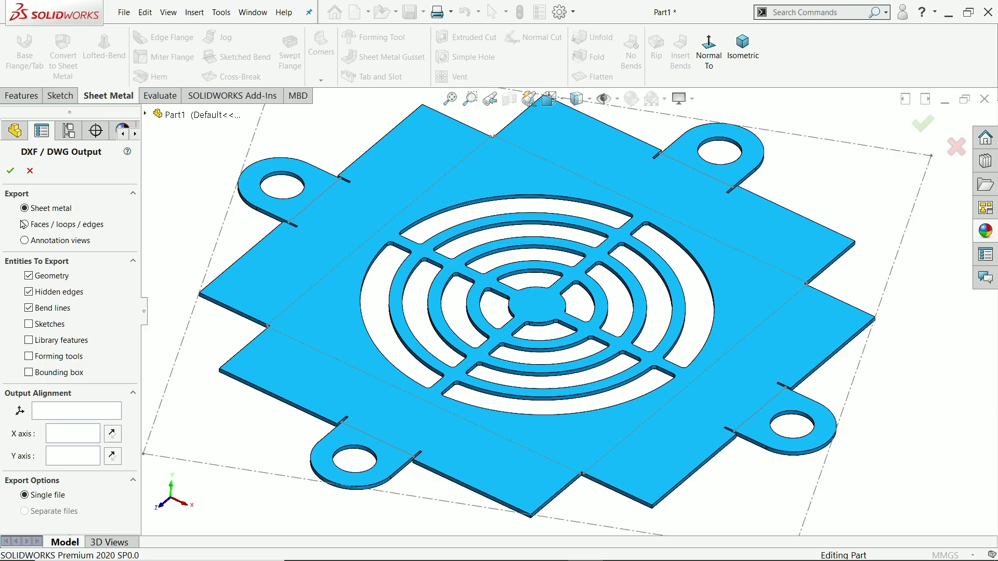
click(10, 170)
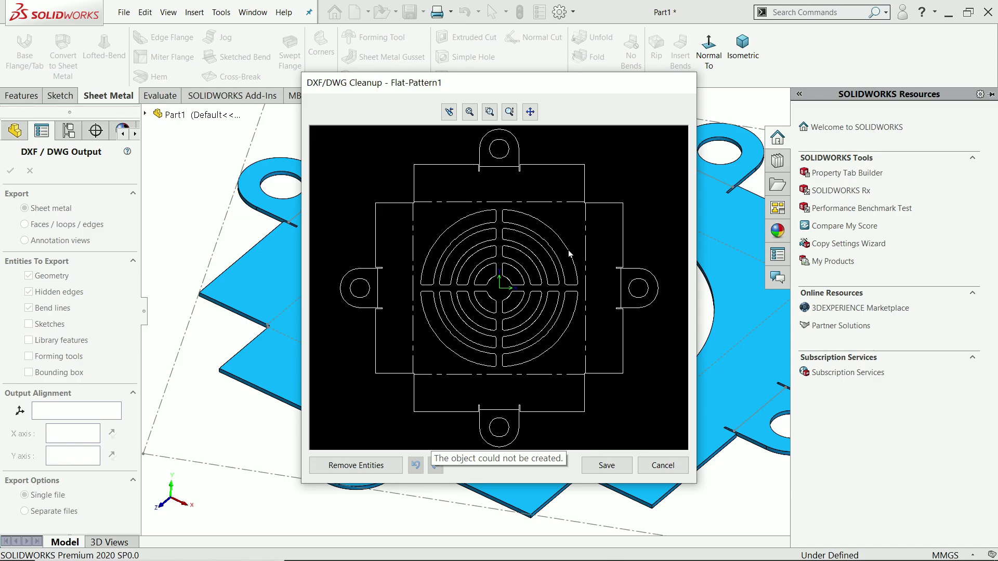
- Save the DXF from the cleanup preview and hide the task pane
click(603, 468)
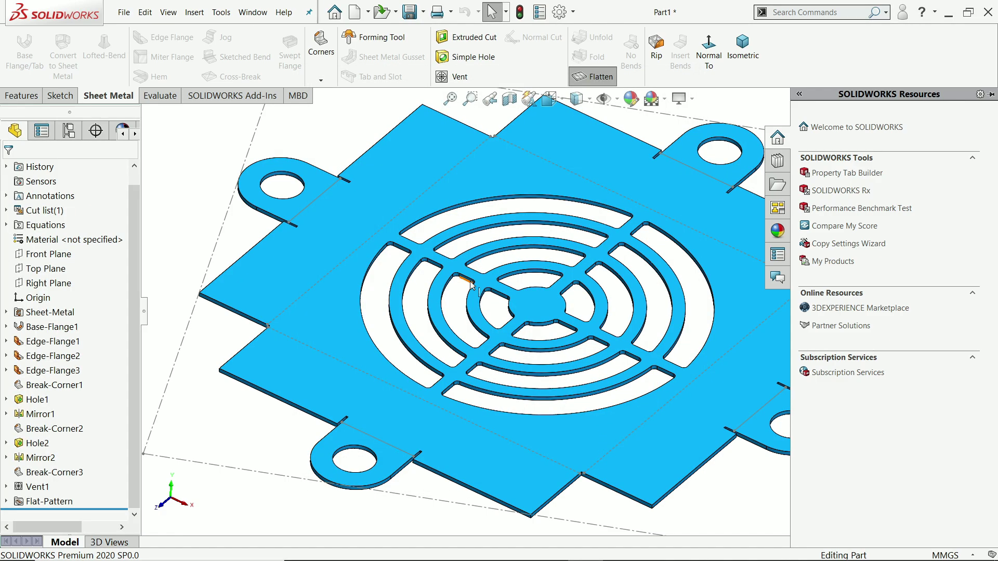
scroll(476, 287, up, 2)
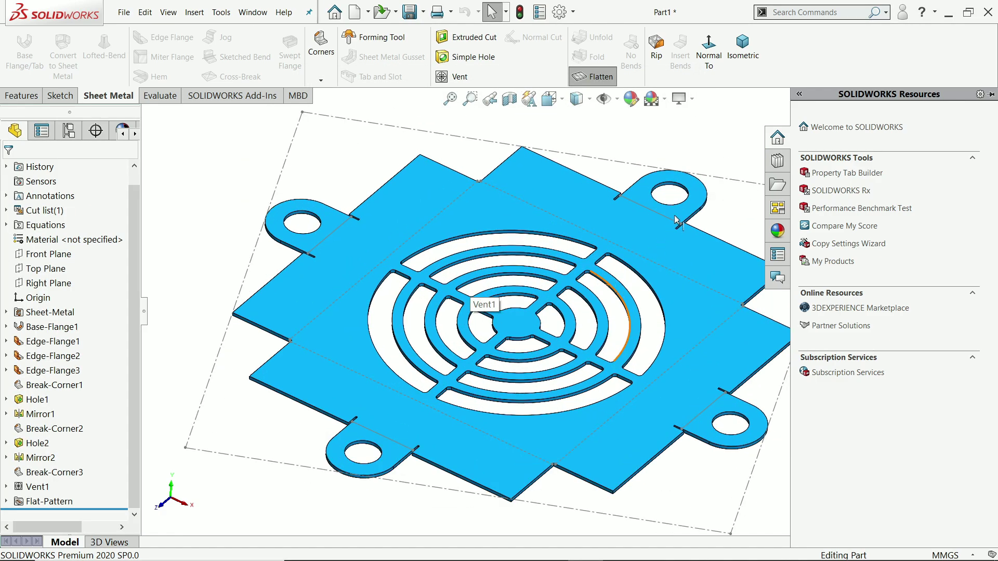
click(712, 142)
middle_drag(609, 267, 572, 333)
scroll(556, 348, up, 2)
scroll(556, 346, down, 4)
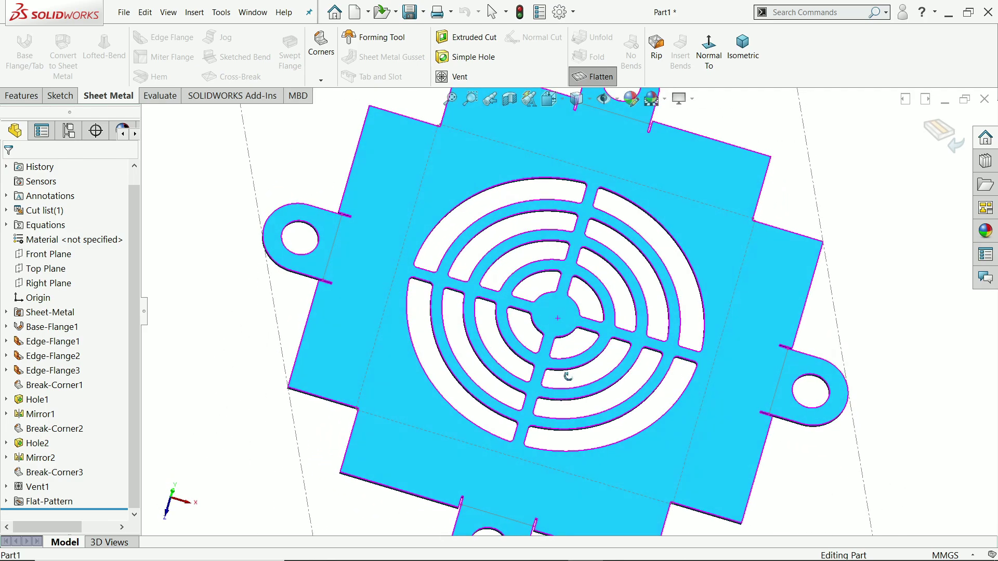
scroll(555, 319, up, 2)
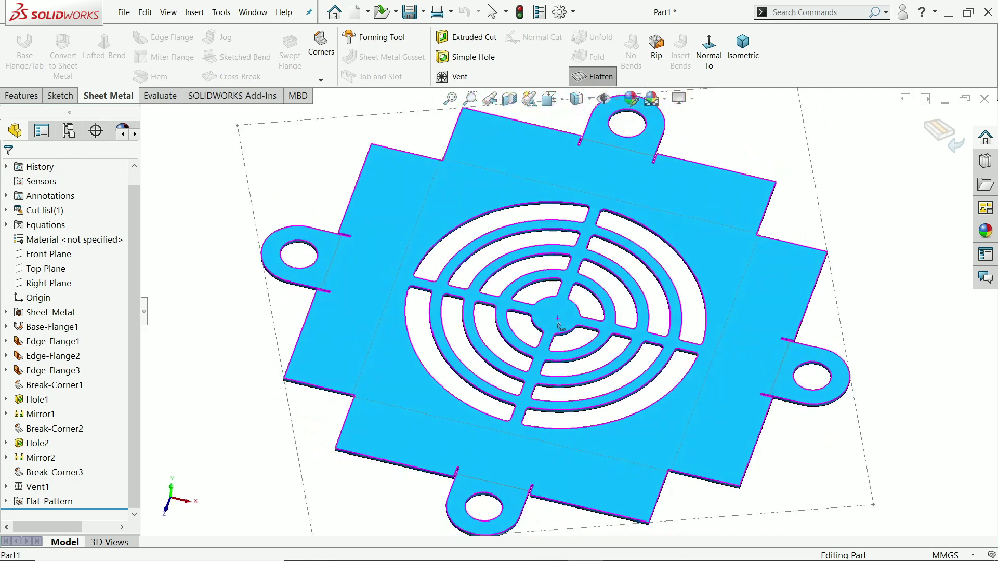
- Fold the cover back from its flat pattern and view it isometrically
click(598, 76)
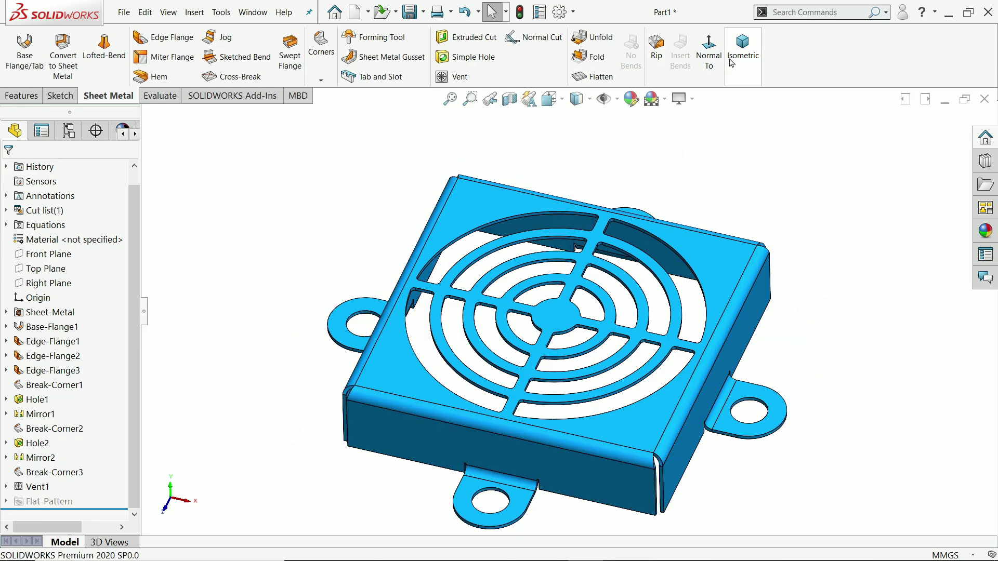
click(742, 49)
scroll(620, 324, down, 3)
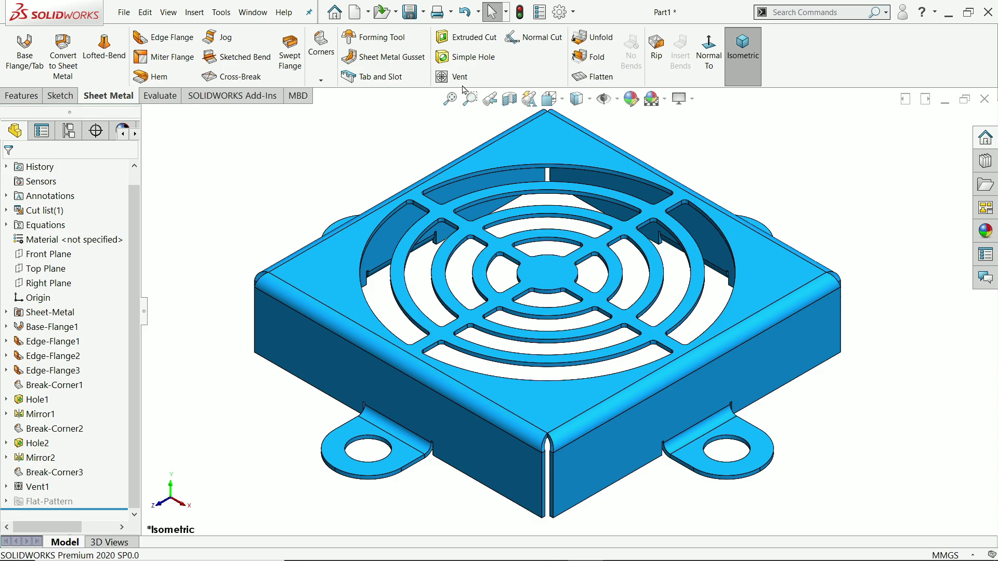
middle_drag(423, 214, 457, 277)
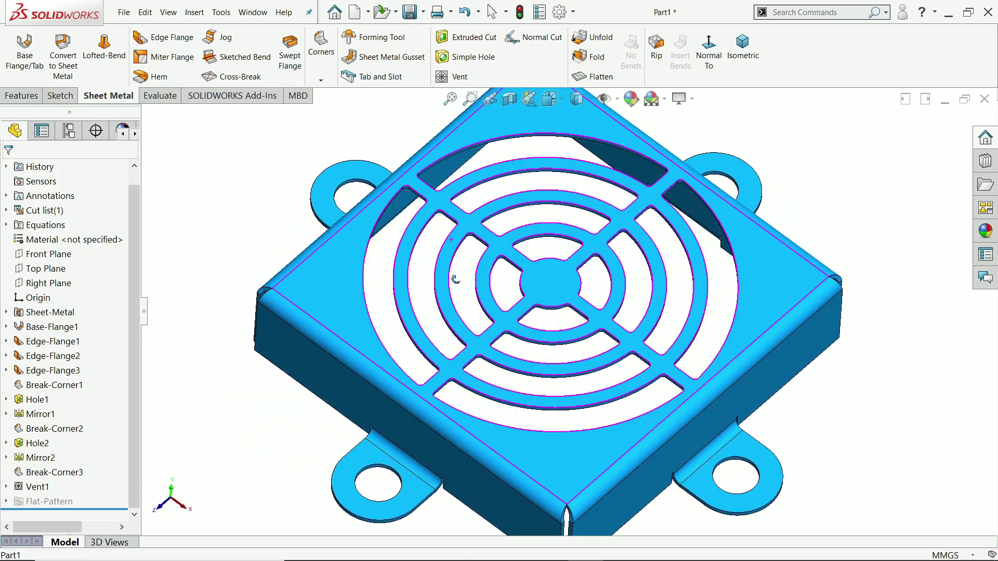
scroll(556, 310, up, 5)
scroll(556, 310, down, 4)
middle_drag(556, 310, 549, 326)
scroll(549, 325, up, 2)
scroll(549, 326, down, 2)
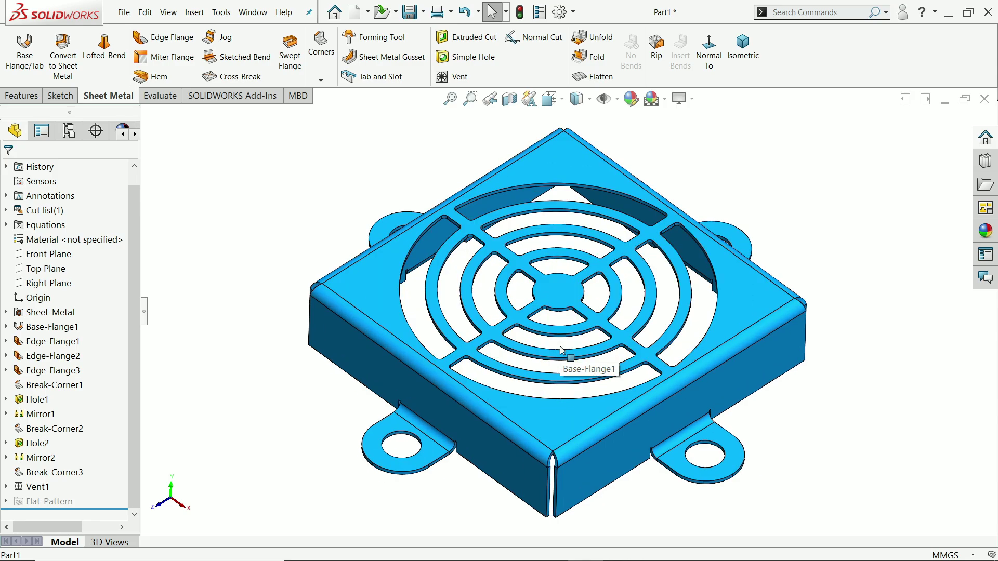